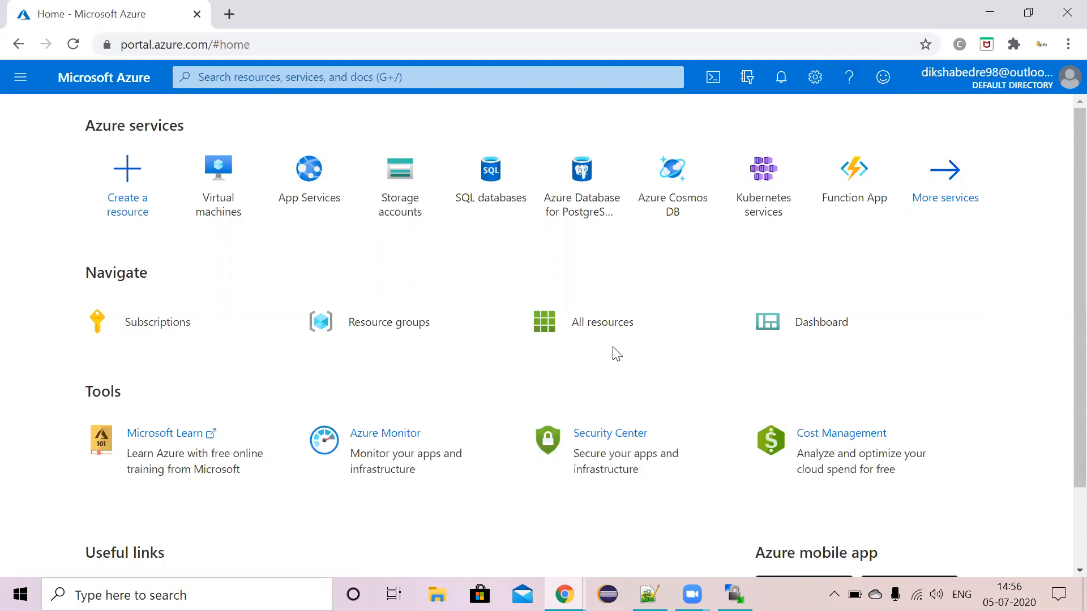
Step: Search Azure for 'virtu' and open the empty Virtual machines list
scroll(617, 354, down, 2)
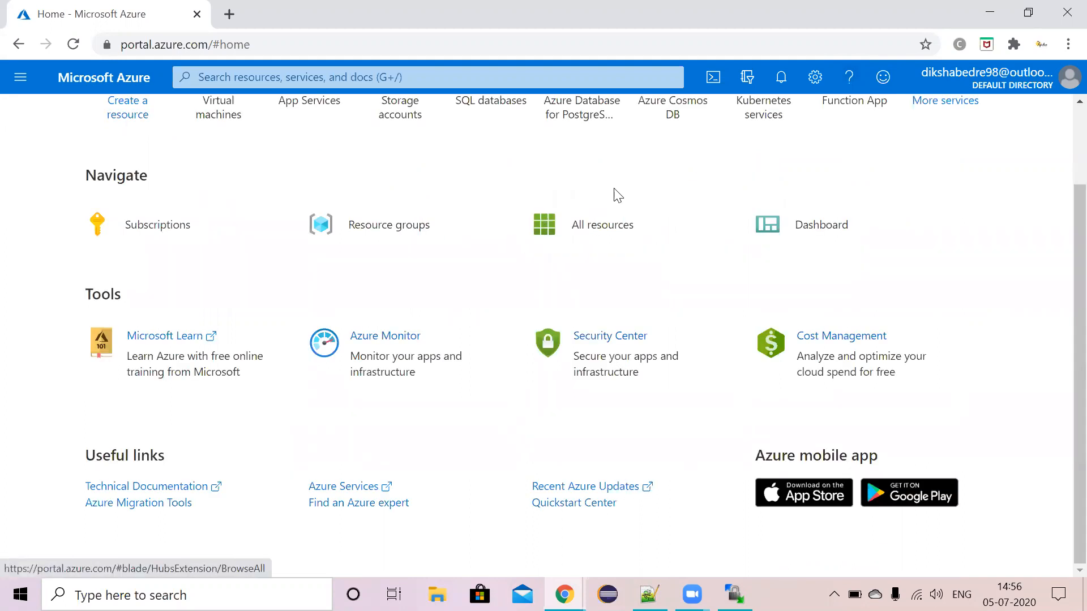
scroll(678, 424, up, 2)
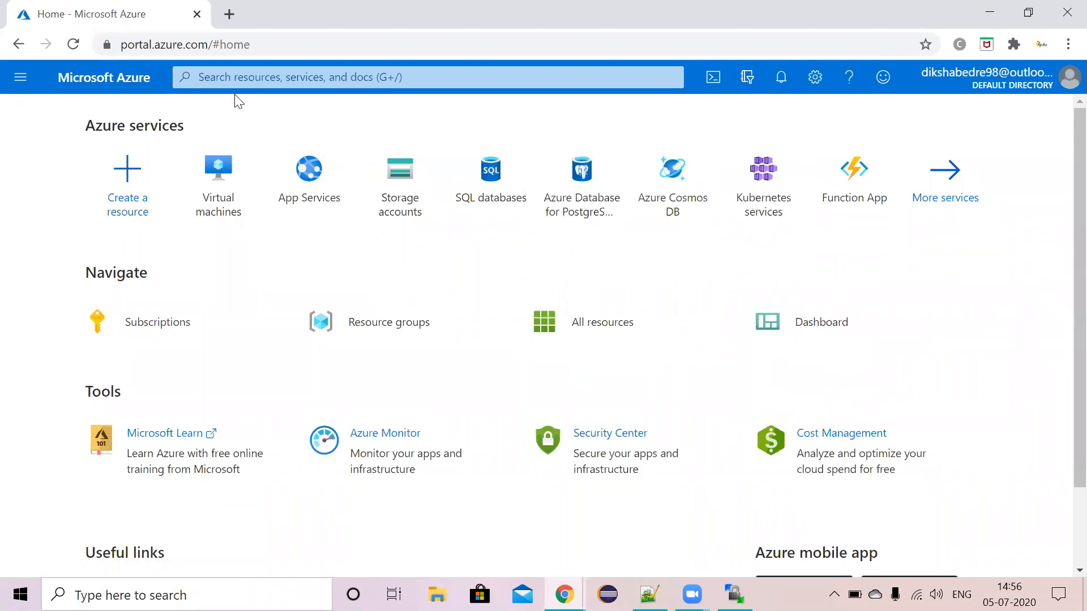
click(256, 78)
text(virtu)
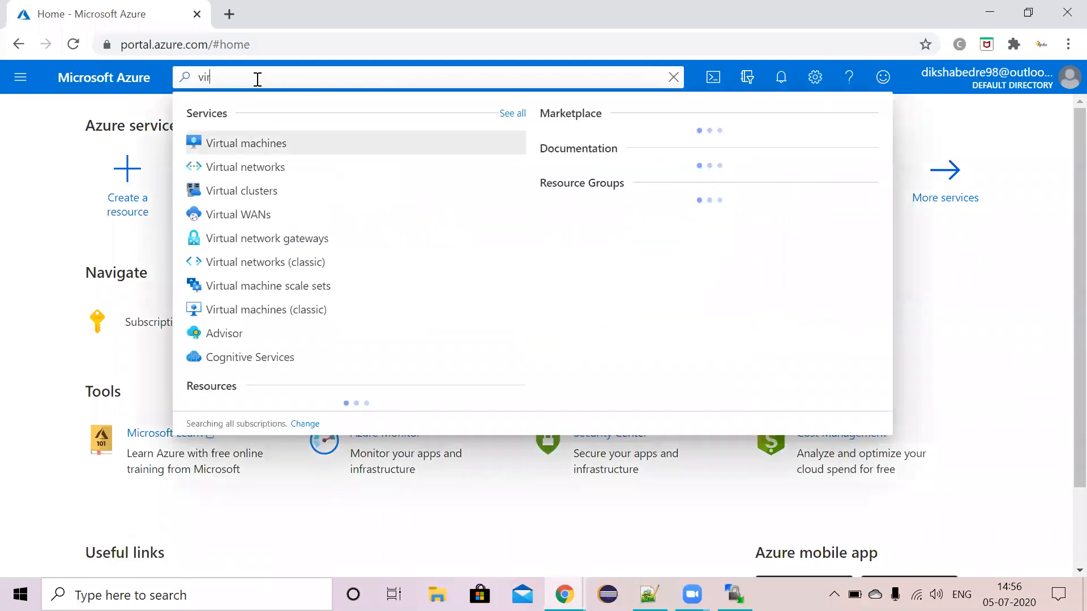
click(257, 146)
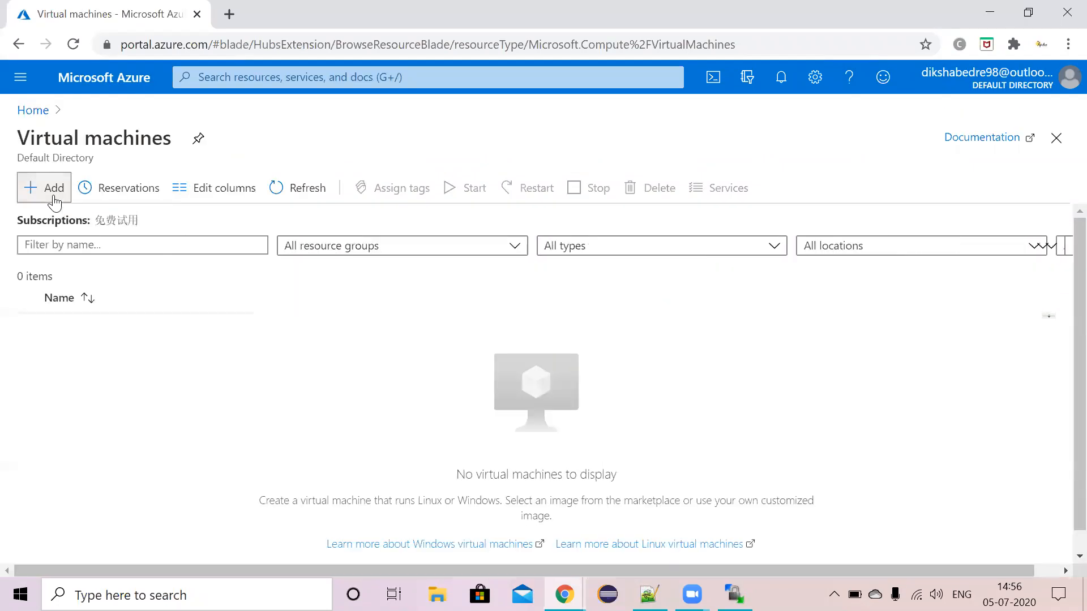
Step: Start a new virtual machine and create a new resource group named 'demo'
click(55, 201)
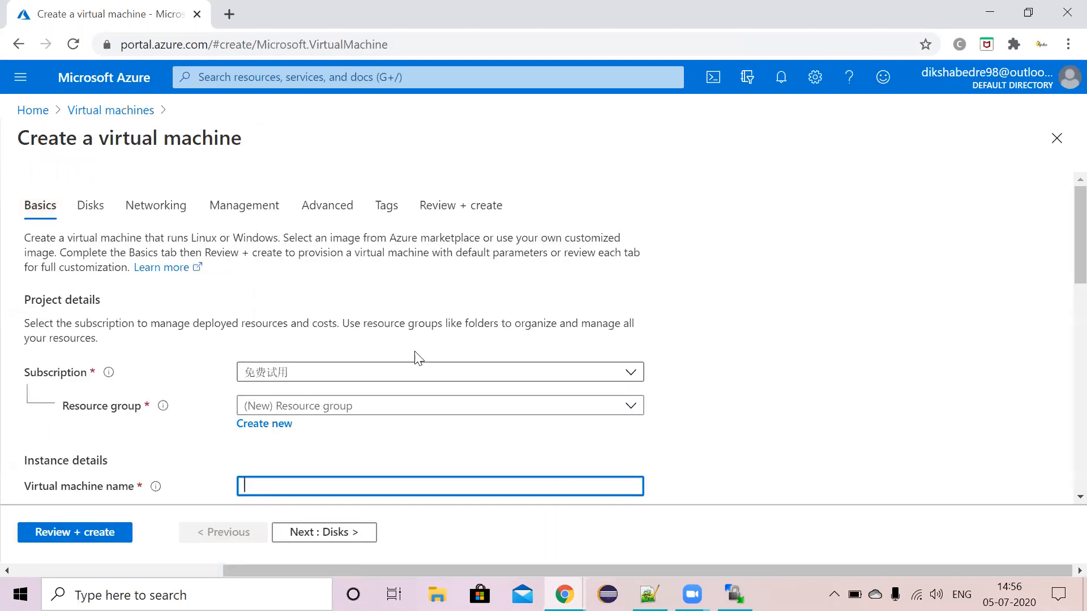
scroll(538, 276, down, 2)
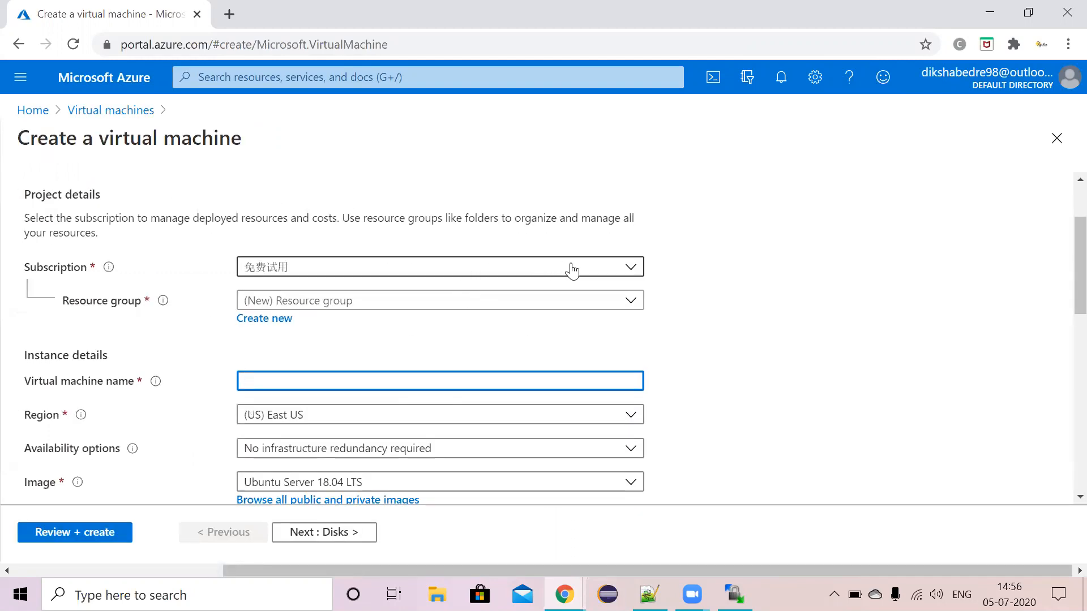
click(463, 302)
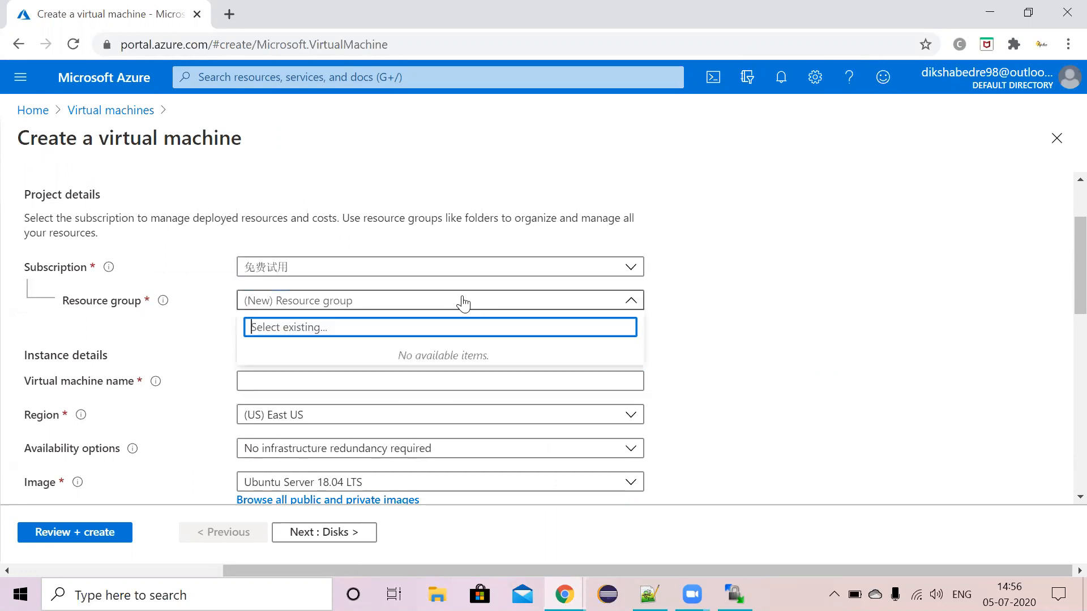
click(719, 316)
scroll(719, 316, down, 1)
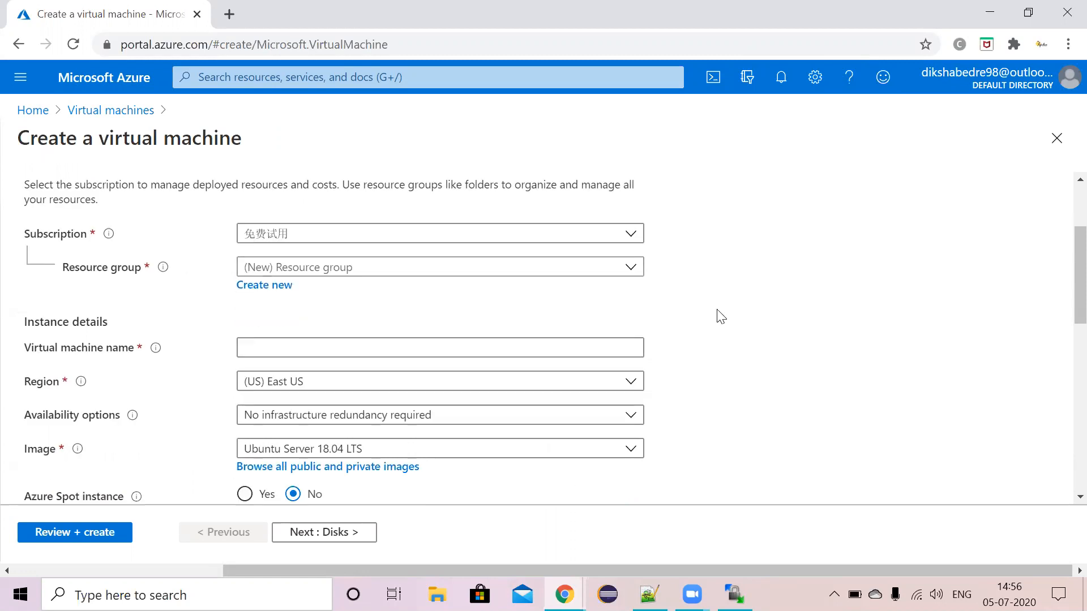
click(284, 266)
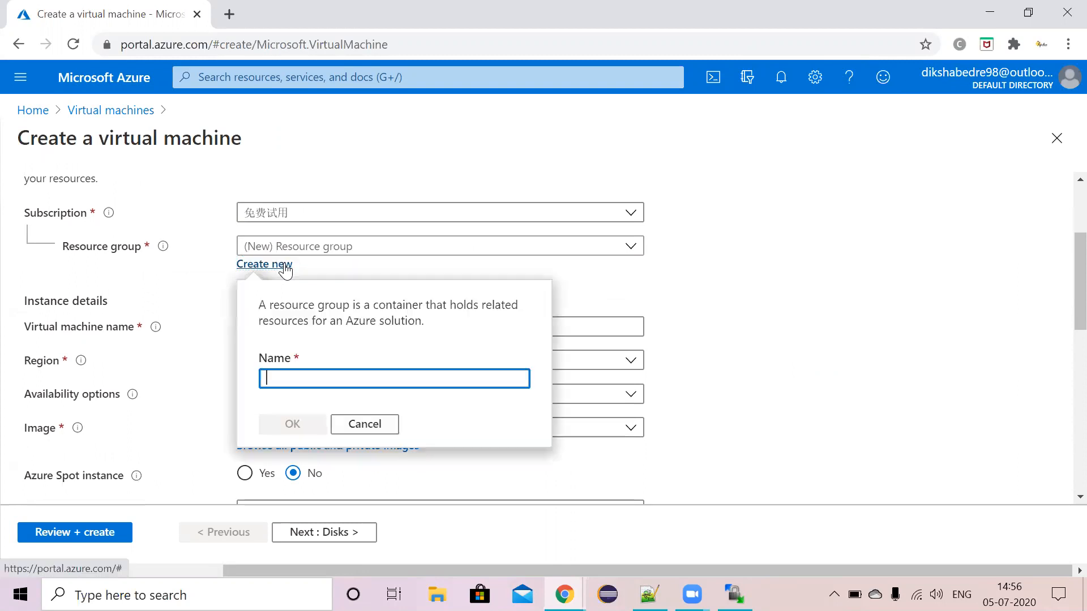
text(demo)
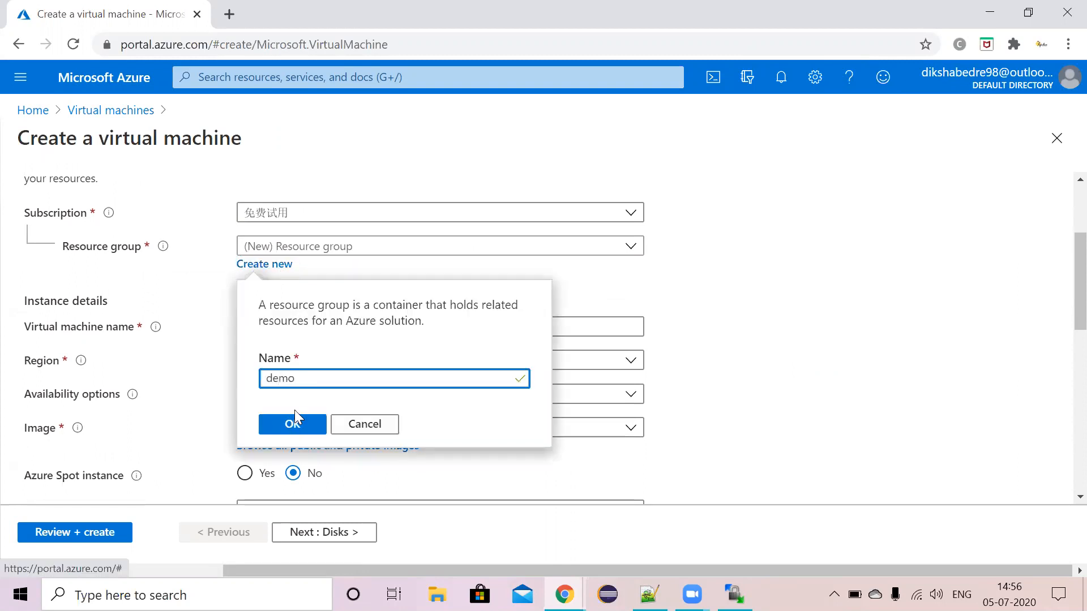
click(293, 426)
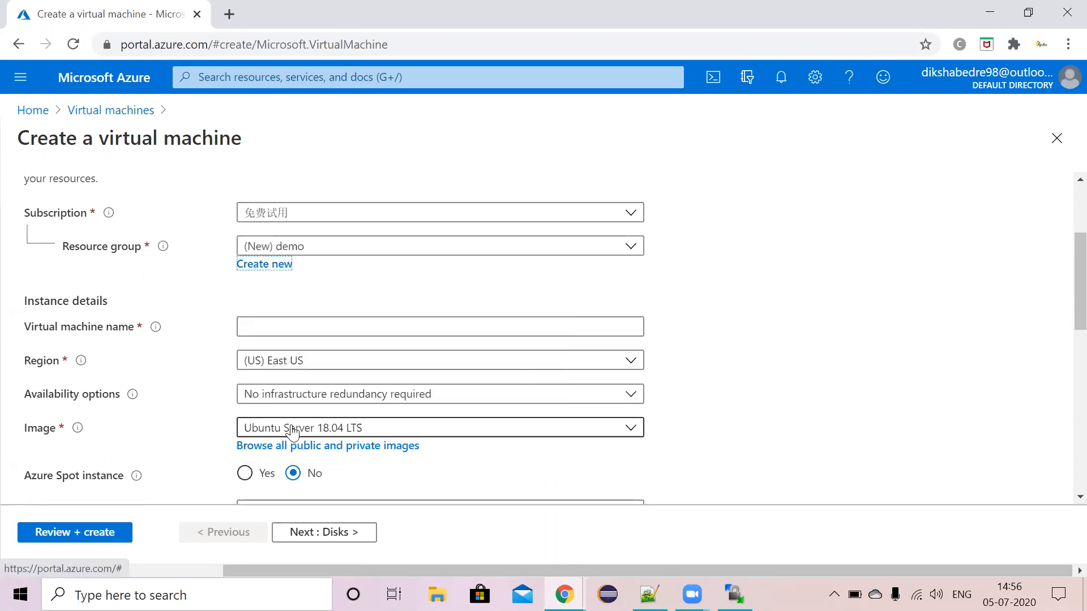
Step: Enter 'demo-vm' as the virtual machine name
click(288, 327)
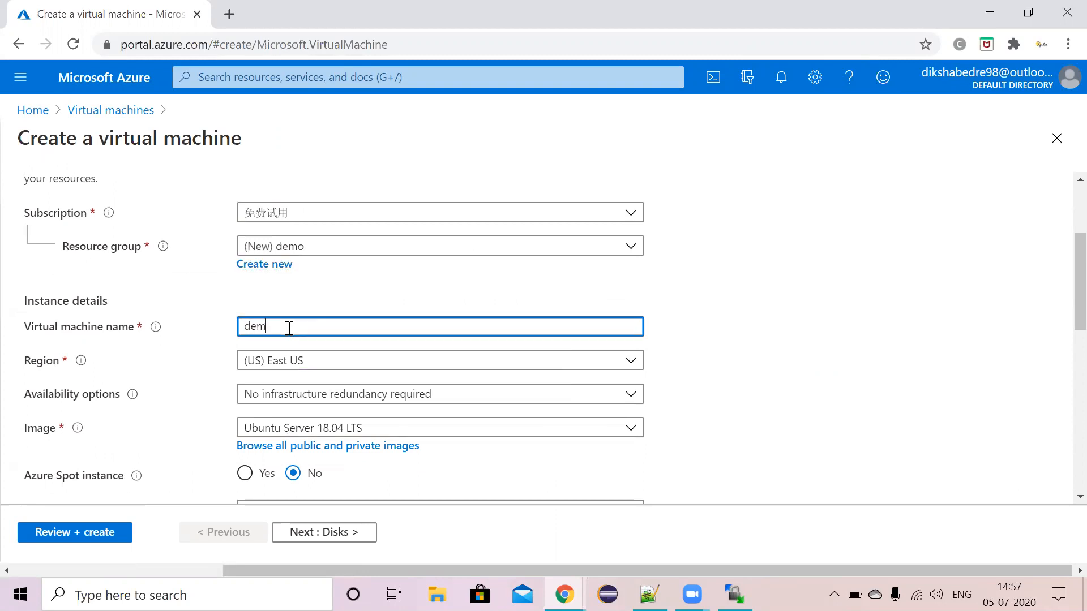
text(demo-vm)
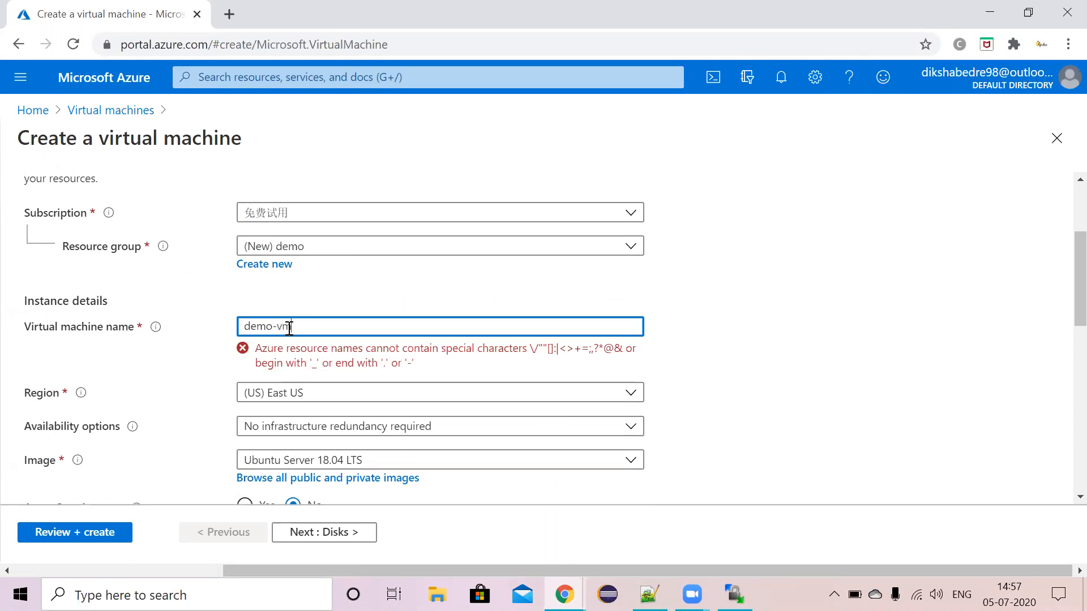
scroll(449, 302, down, 1)
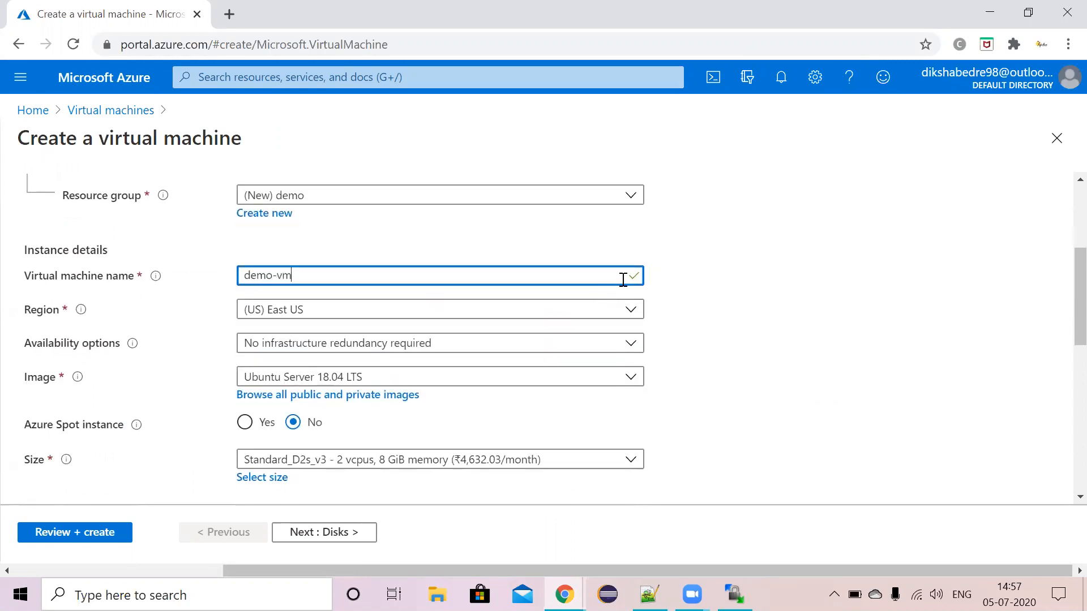
Step: Highlight the 'demo-vm' name entry to check it
drag(274, 275, 331, 274)
click(427, 250)
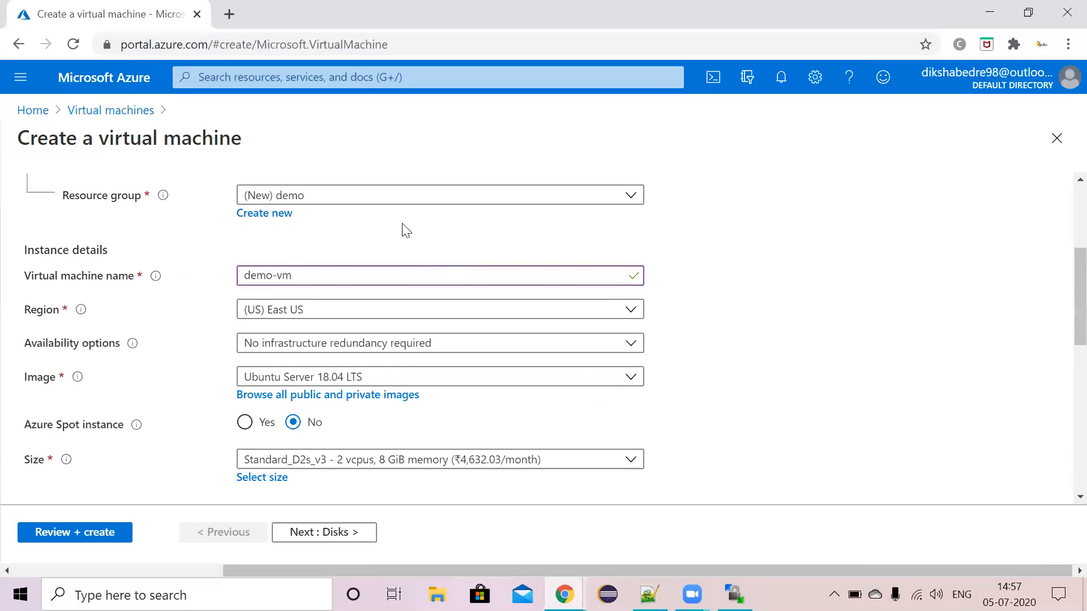
scroll(405, 231, down, 1)
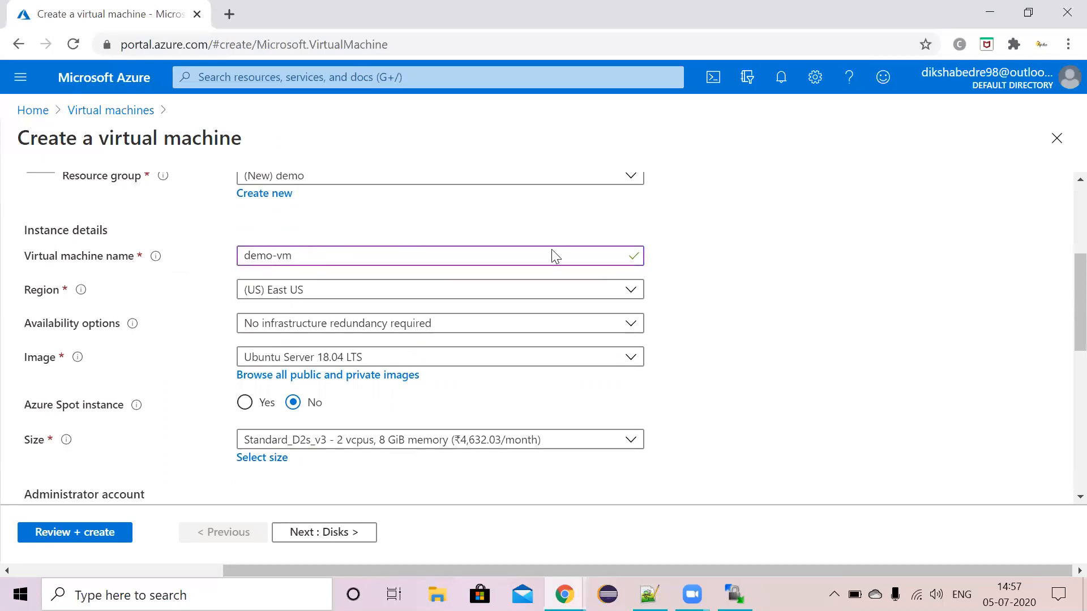
drag(242, 250, 359, 233)
click(362, 234)
Step: Search the region list for 'centr' and choose (US) Central US
click(332, 299)
scroll(468, 513, down, 5)
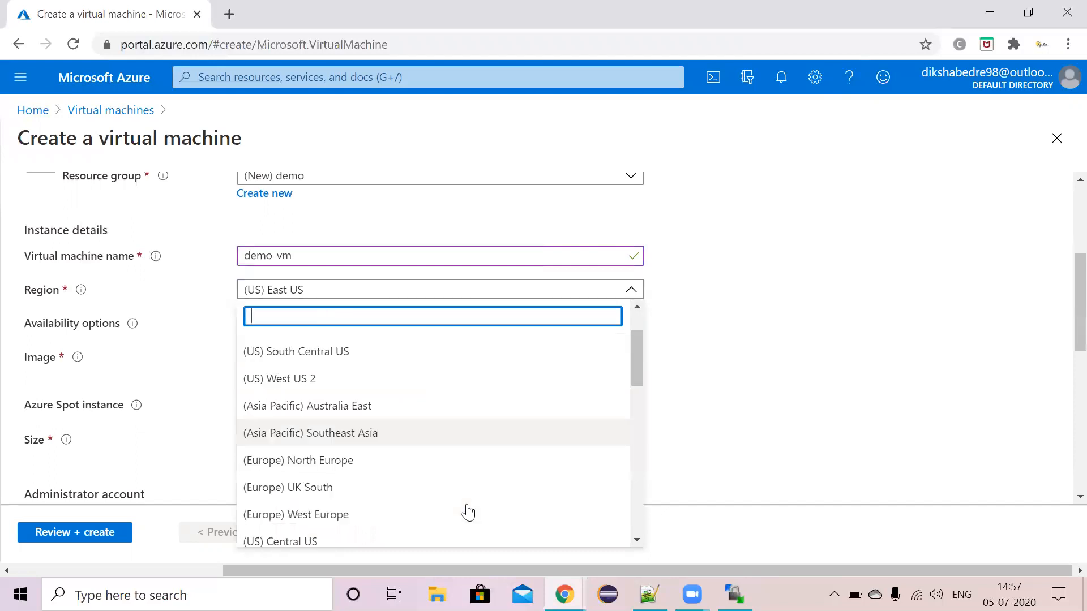
scroll(468, 513, down, 8)
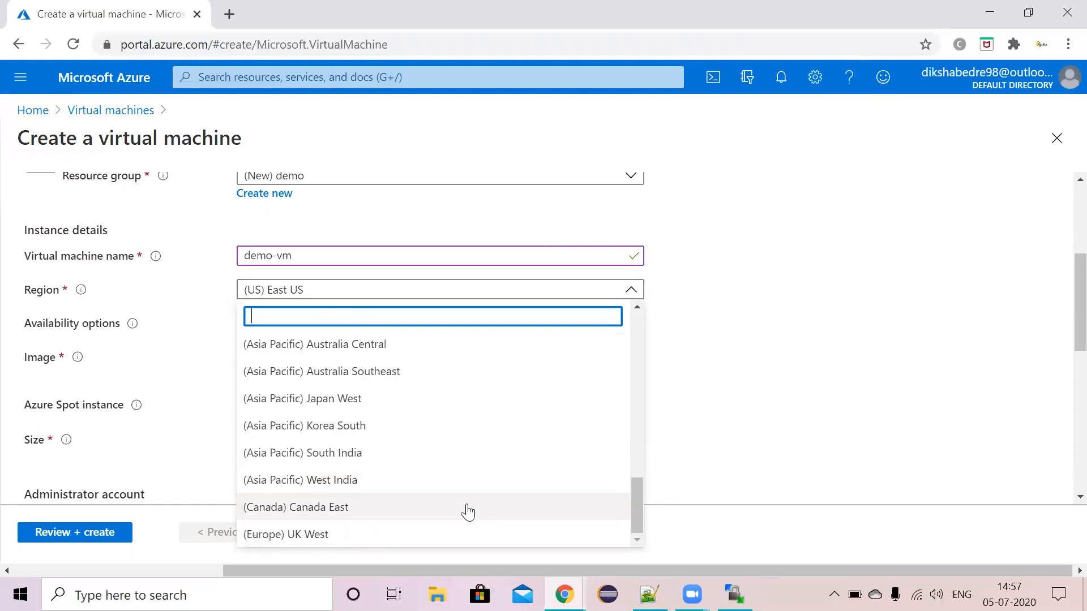
scroll(467, 512, up, 10)
scroll(467, 513, up, 3)
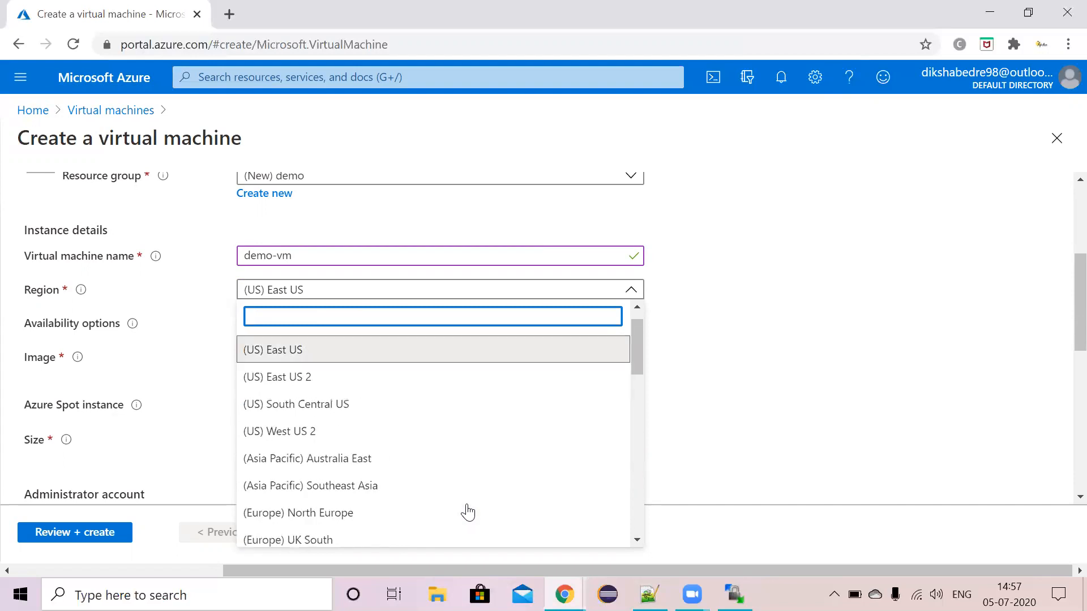
text(a)
text(south)
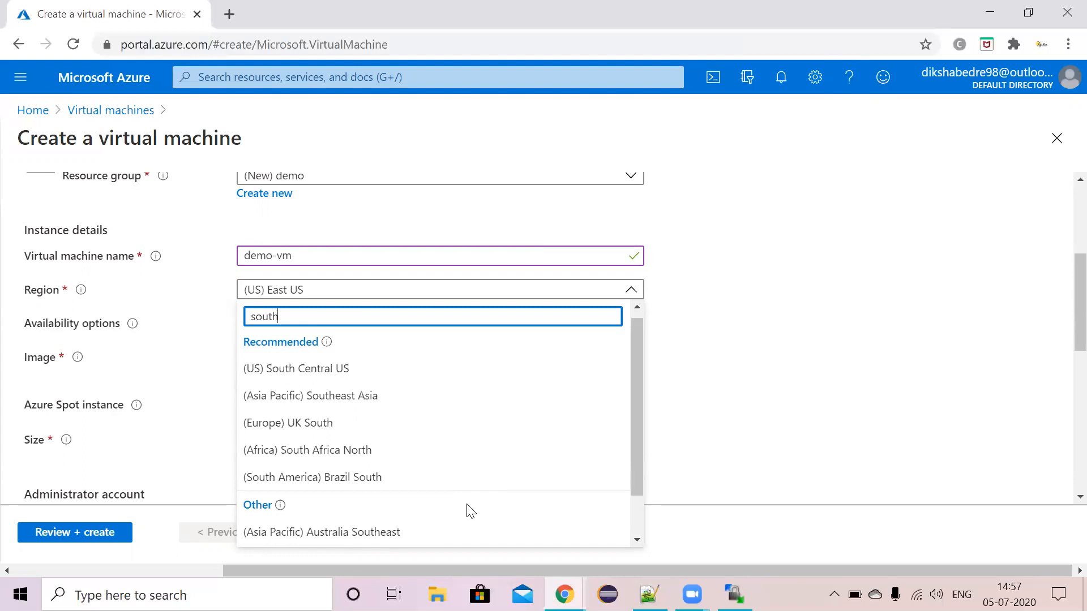
key(BackSpace)
text(cen)
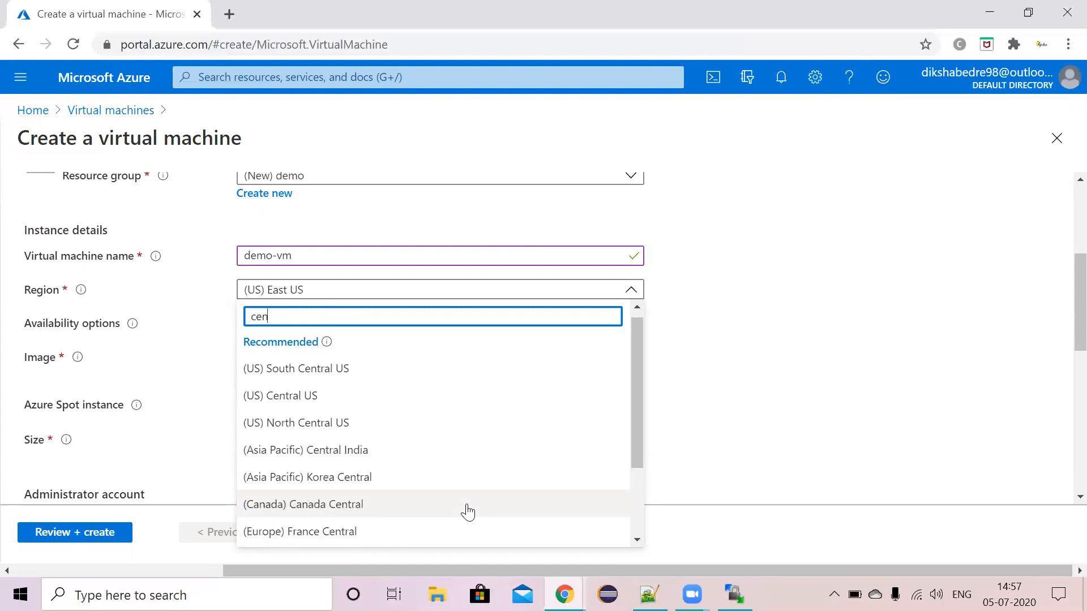
text(tr)
click(353, 399)
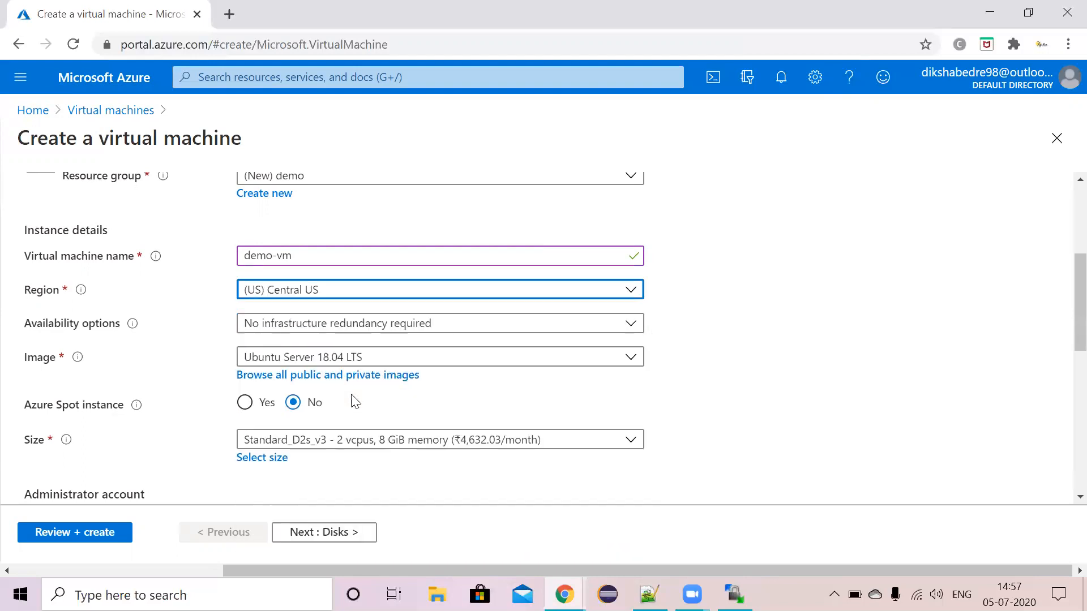
click(459, 332)
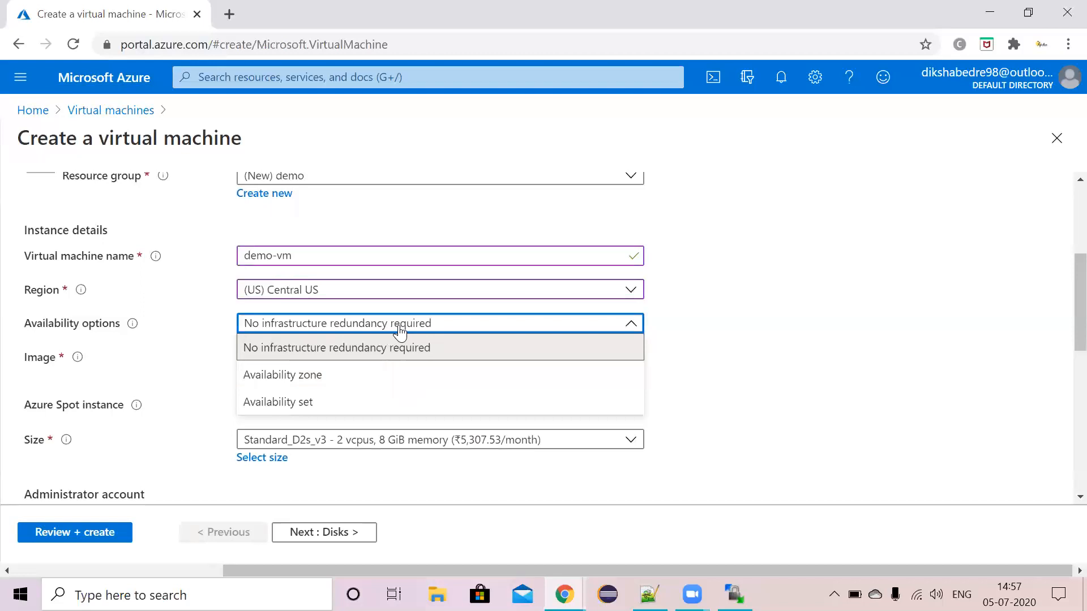
click(705, 317)
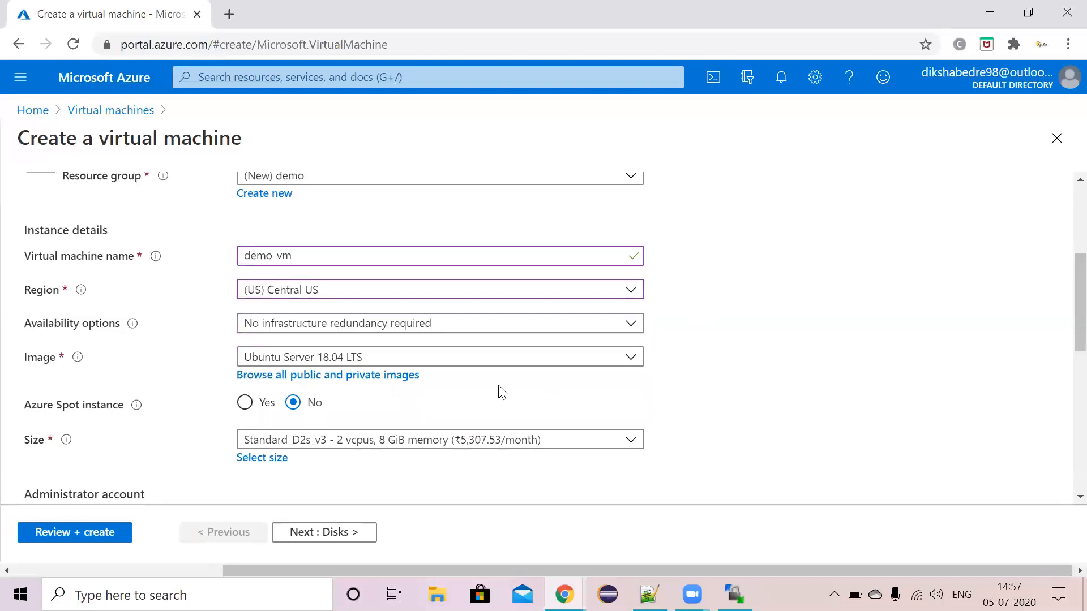
click(555, 363)
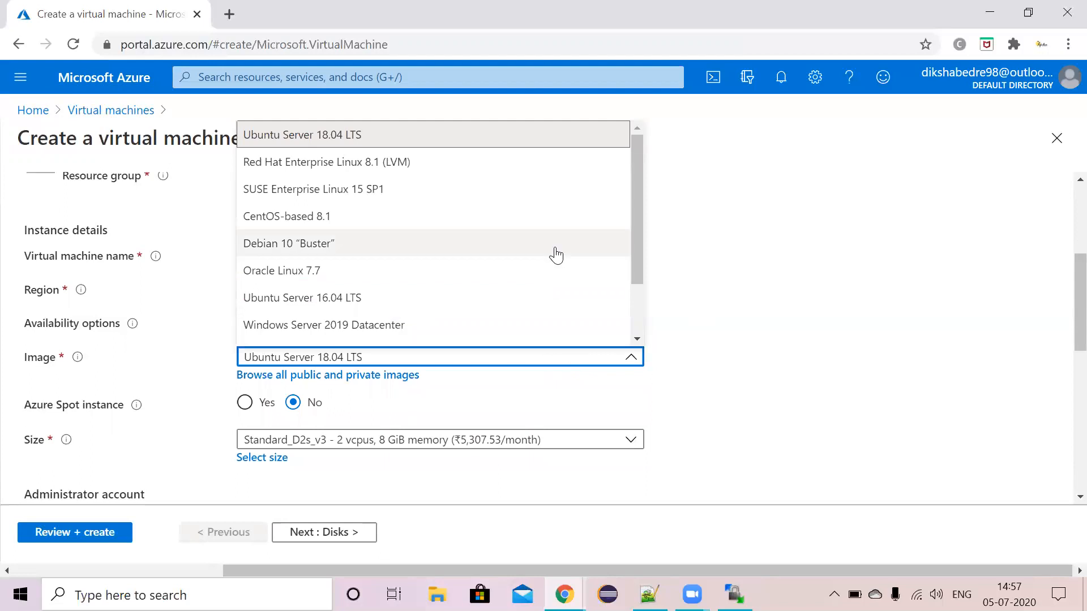
scroll(556, 256, down, 3)
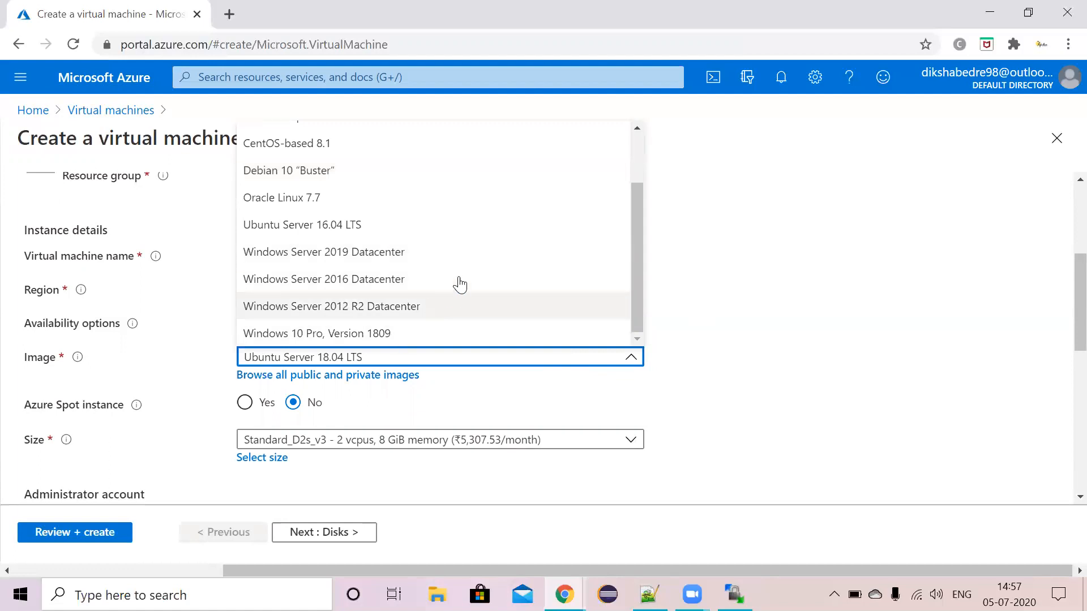
scroll(470, 269, up, 2)
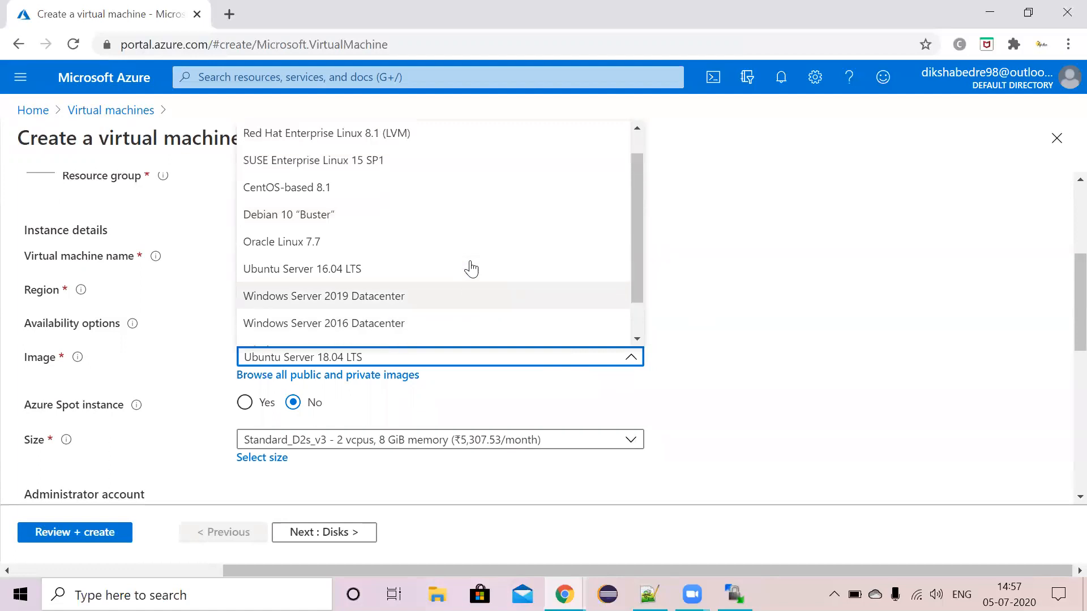
scroll(470, 268, up, 1)
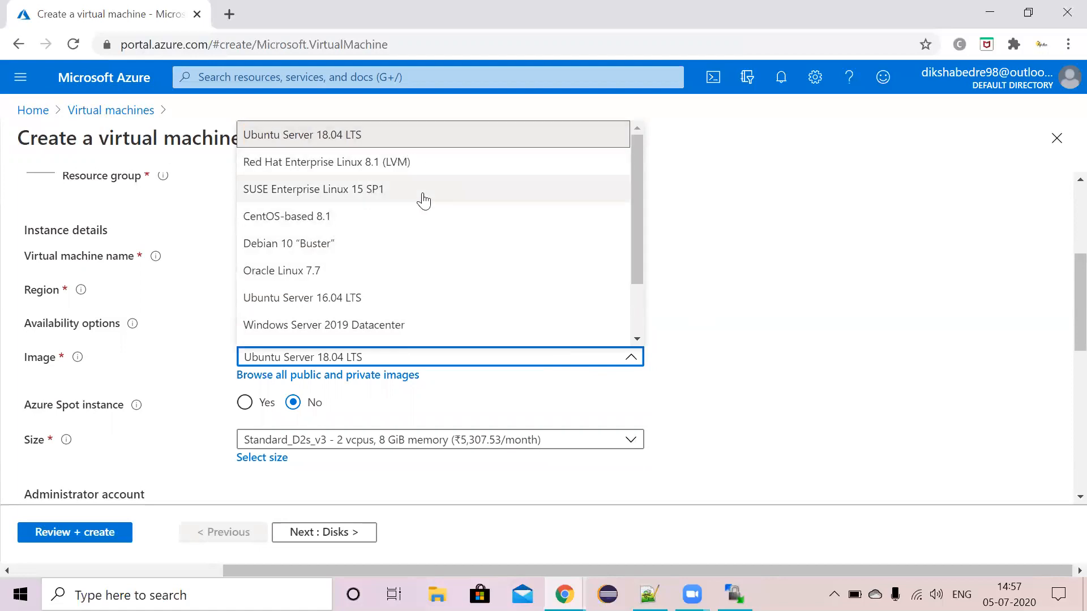
click(352, 142)
scroll(702, 314, down, 1)
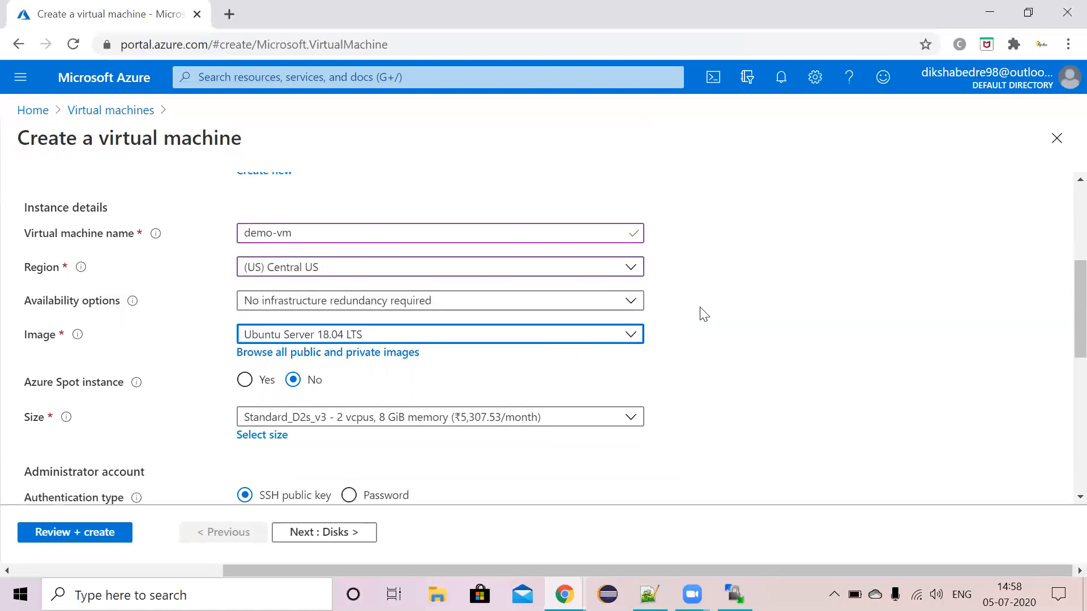
scroll(703, 315, down, 1)
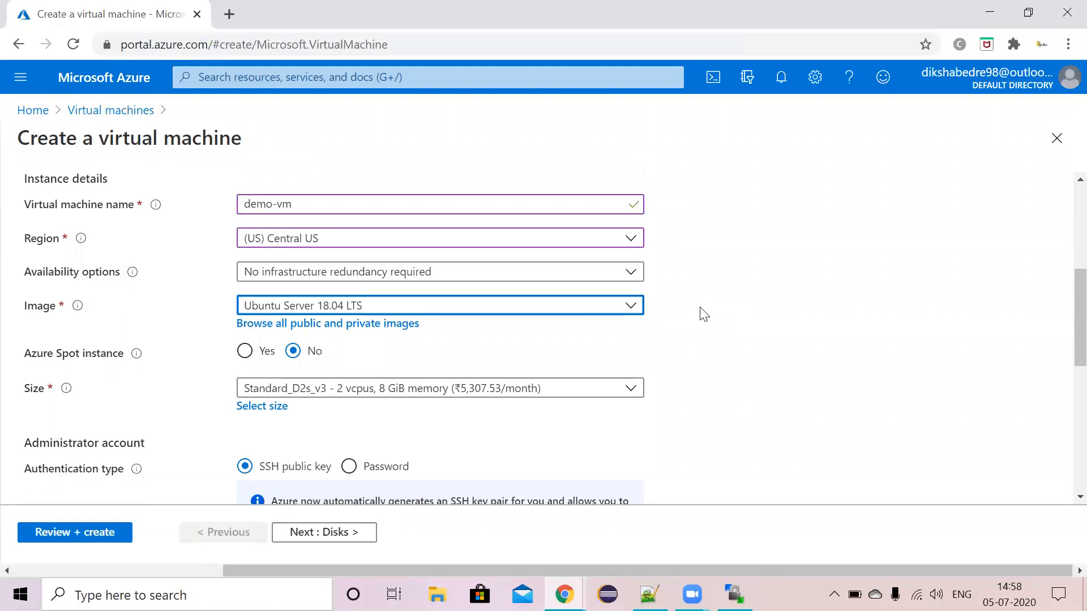
scroll(628, 365, down, 2)
scroll(669, 369, down, 1)
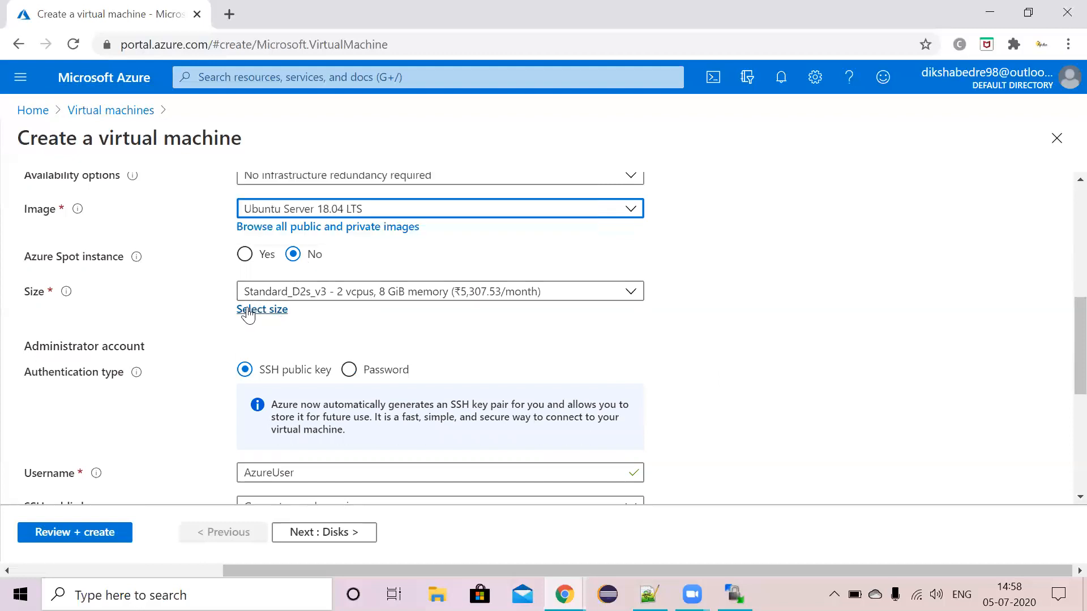
click(308, 296)
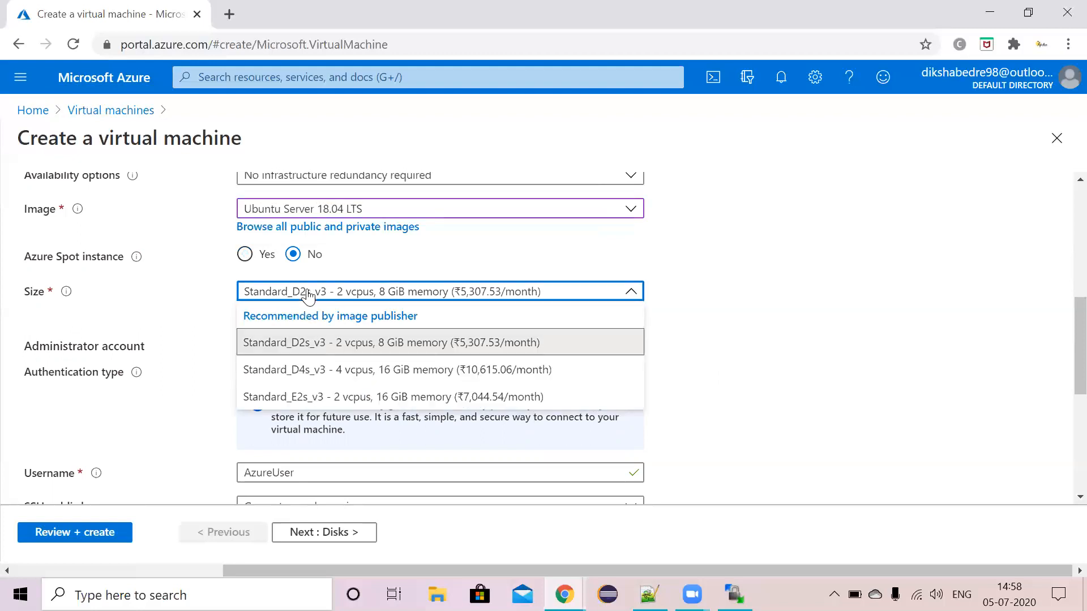
click(308, 296)
scroll(492, 300, up, 2)
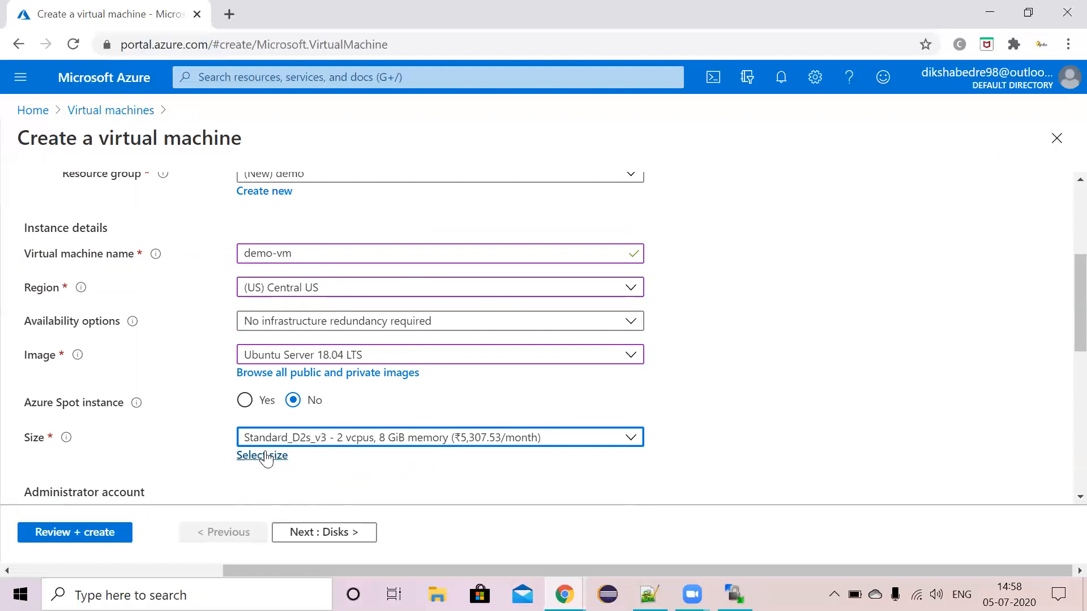
click(333, 289)
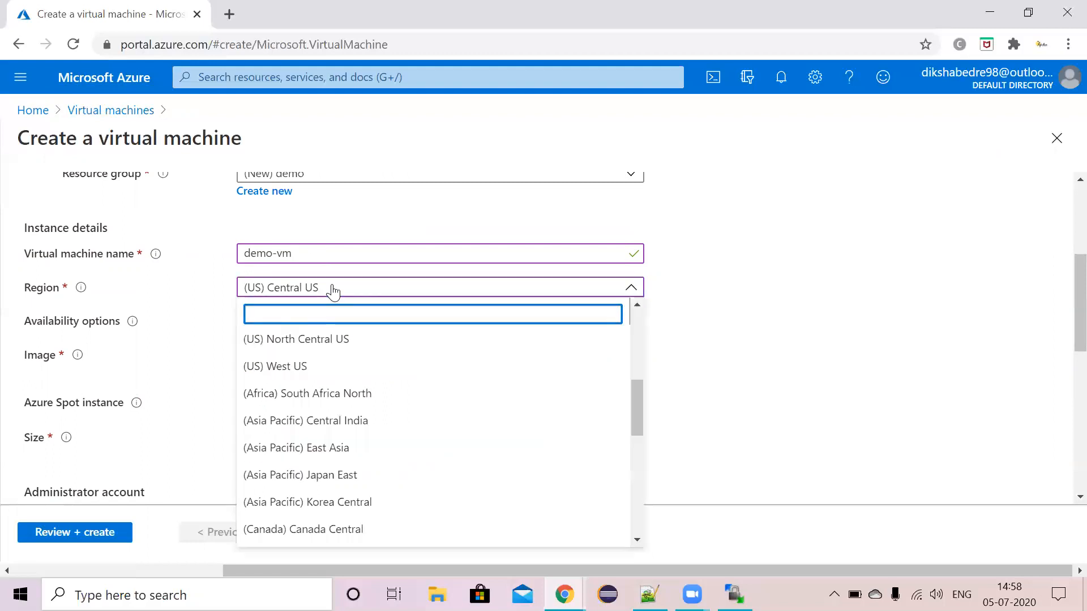
click(333, 289)
click(784, 298)
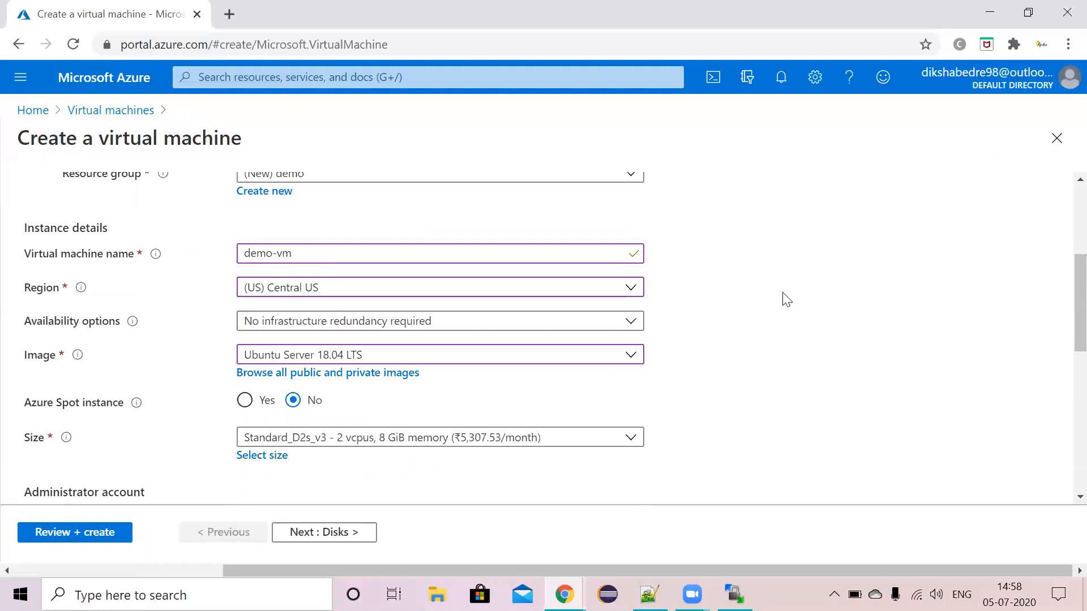
scroll(784, 298, down, 1)
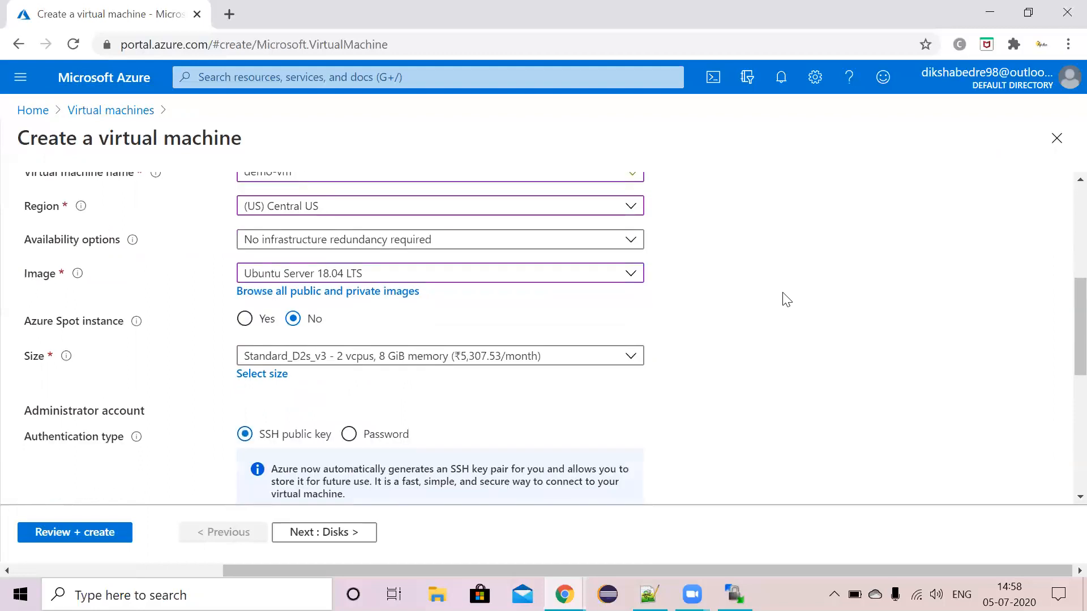
click(632, 207)
text(so)
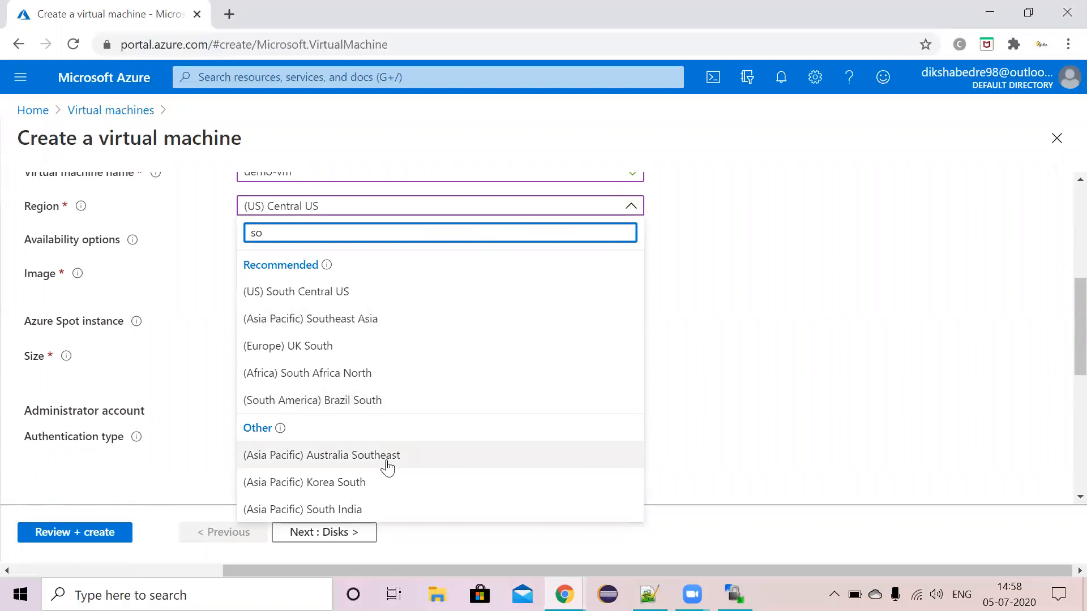
click(370, 511)
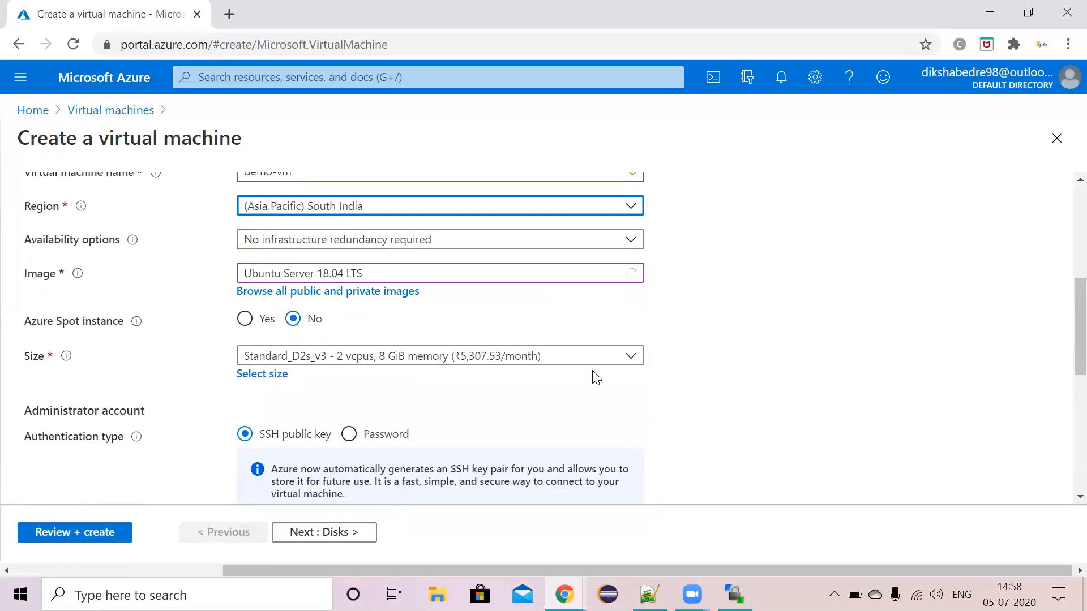
click(468, 360)
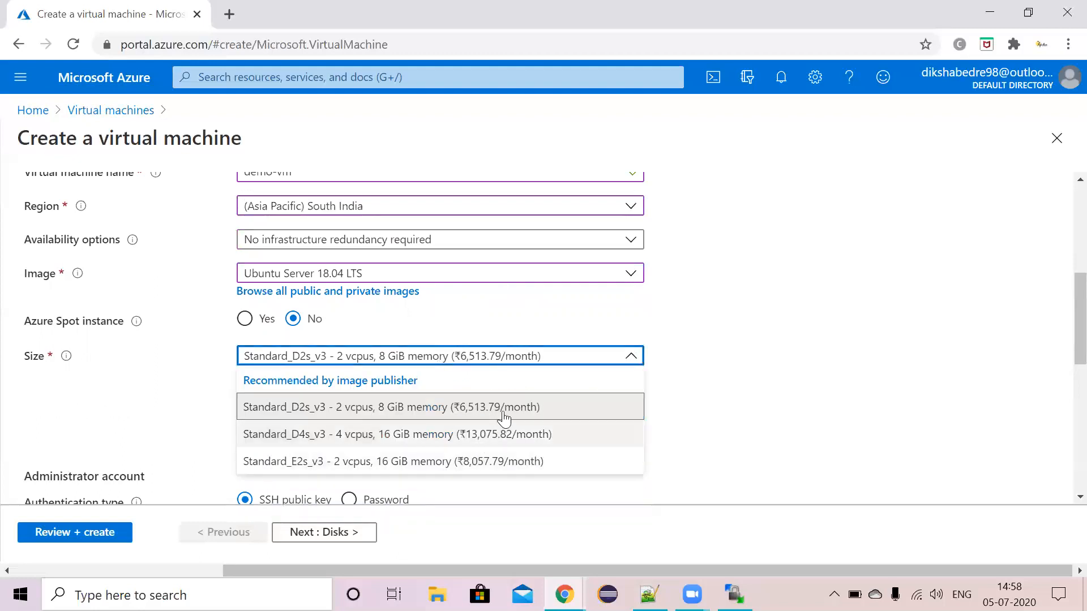
click(555, 361)
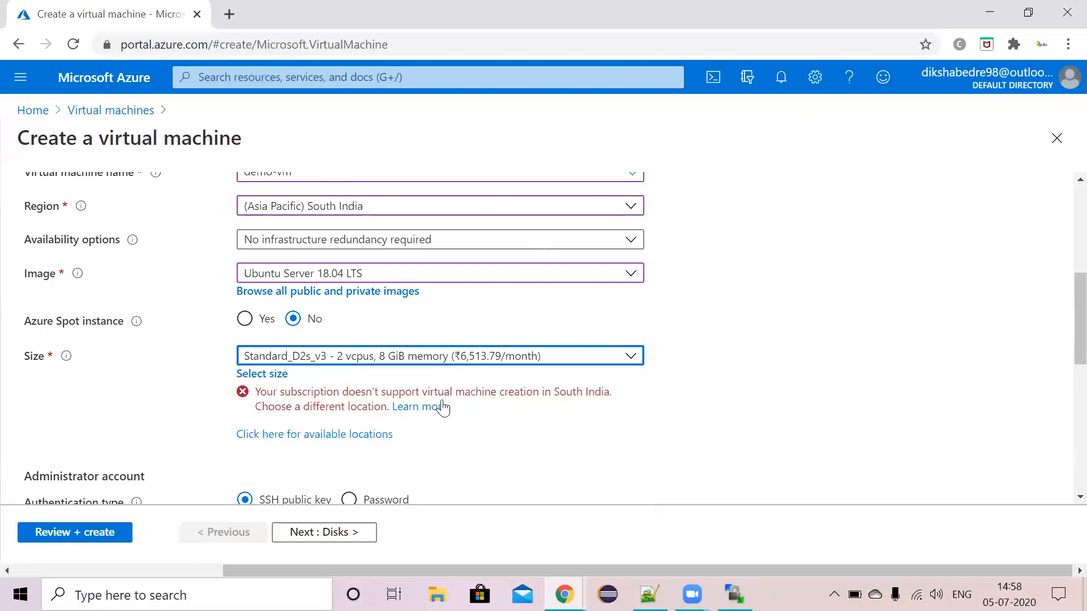
click(538, 212)
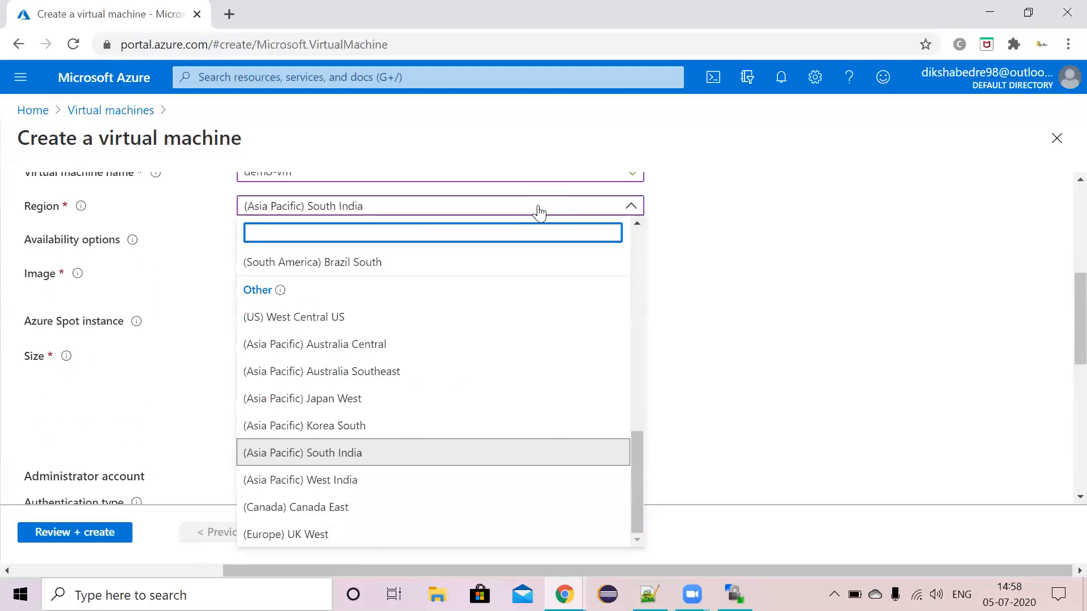
text(central)
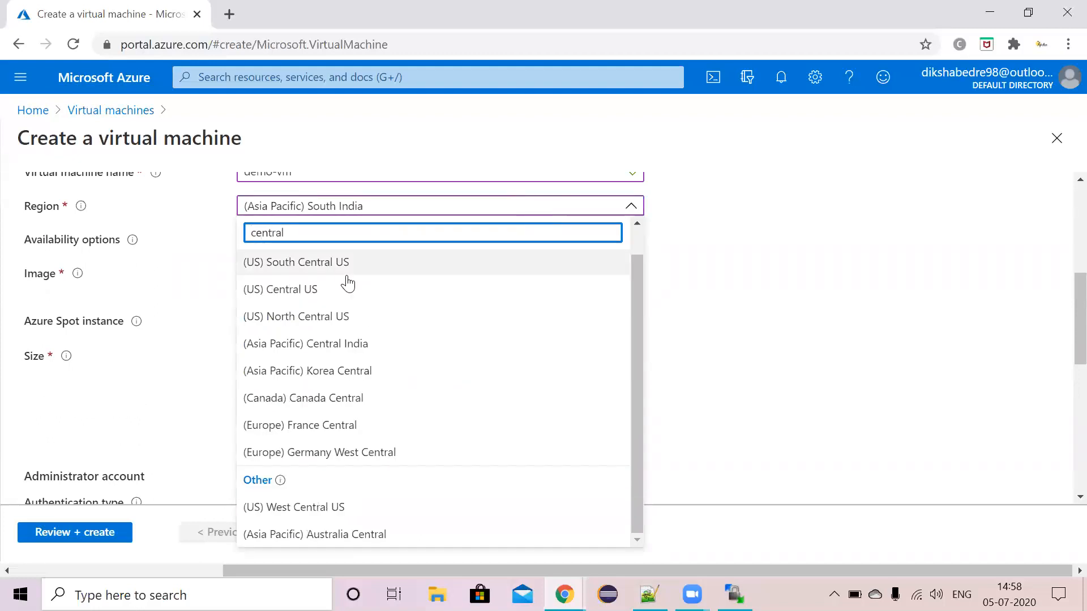
click(331, 290)
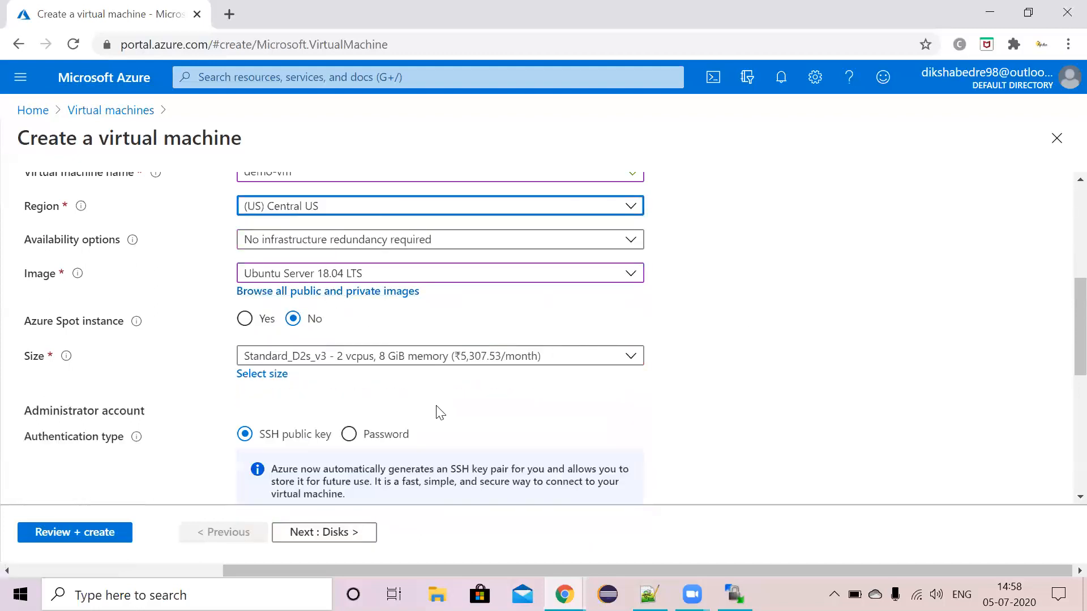
scroll(437, 407, down, 3)
click(271, 252)
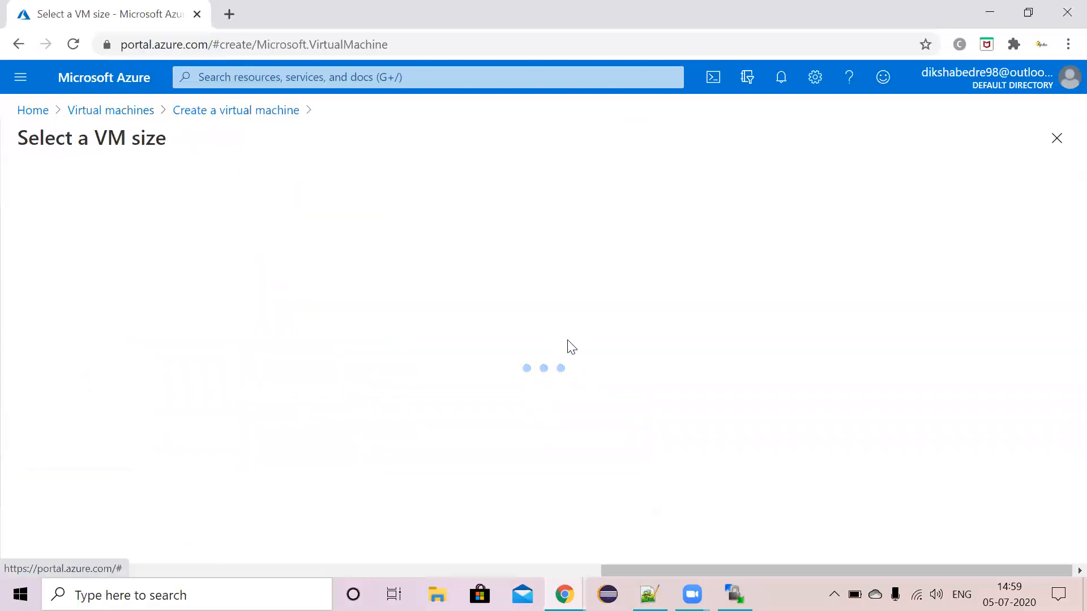
Step: Compare the B2s, DS1_v2 and D2s_v3 size rows and settle on B2s
scroll(440, 389, down, 1)
scroll(440, 390, up, 1)
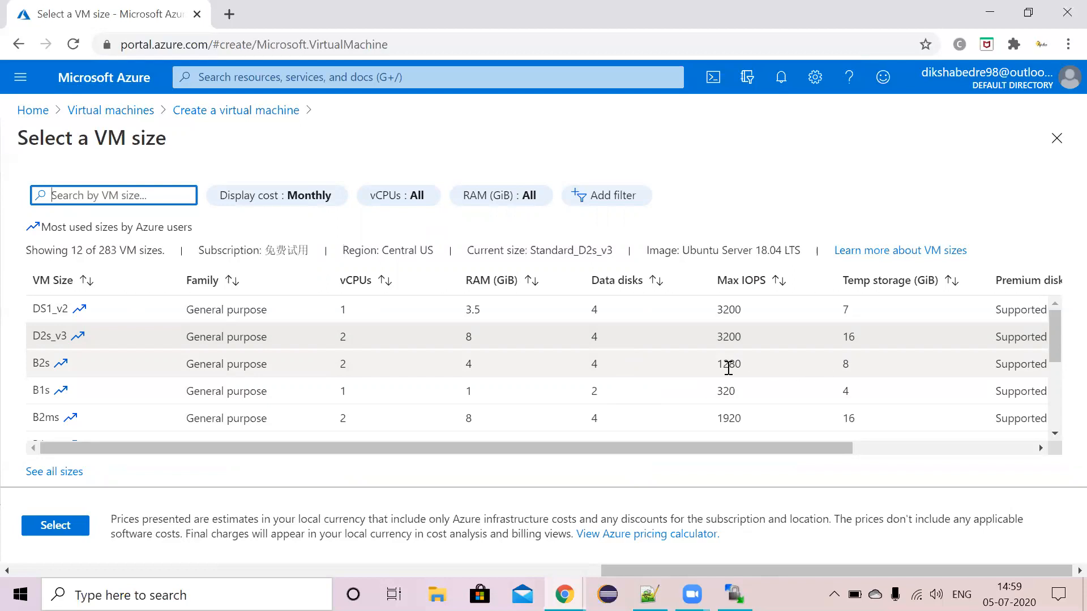
click(669, 381)
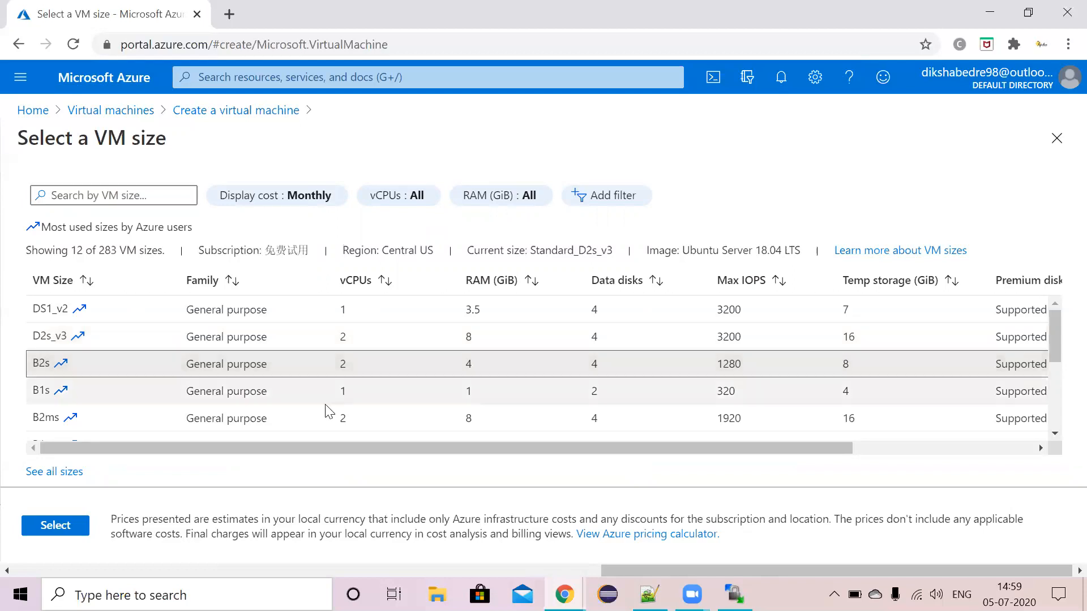
click(295, 305)
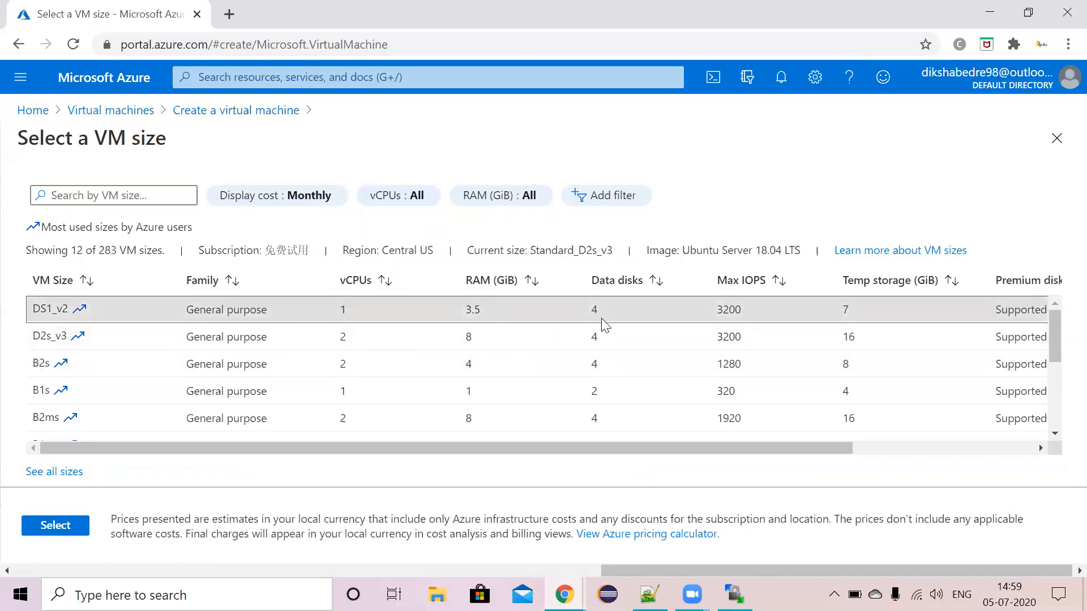
click(578, 341)
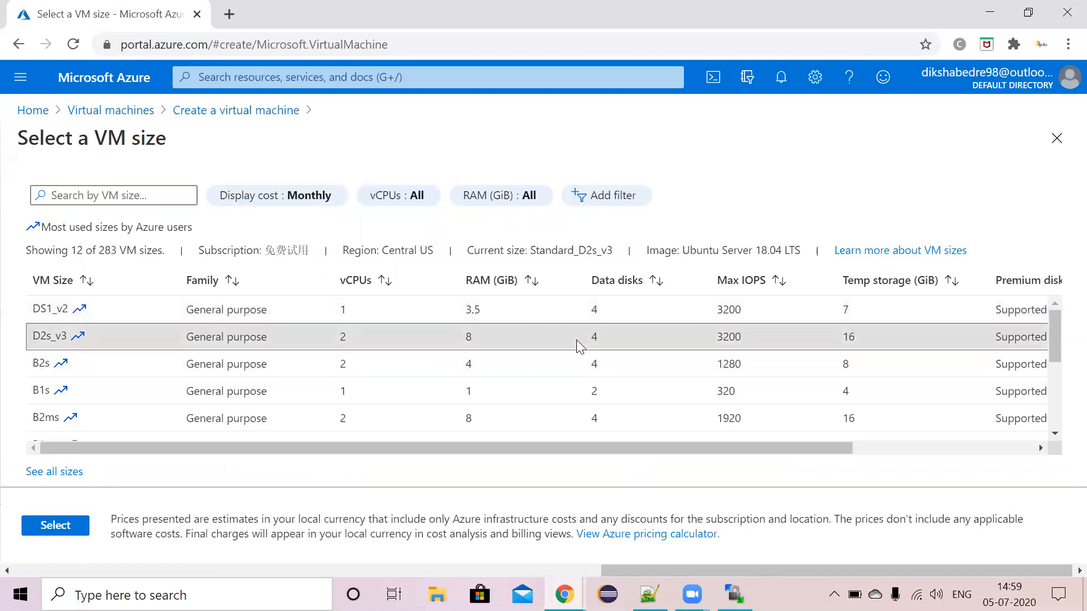
scroll(578, 429, down, 3)
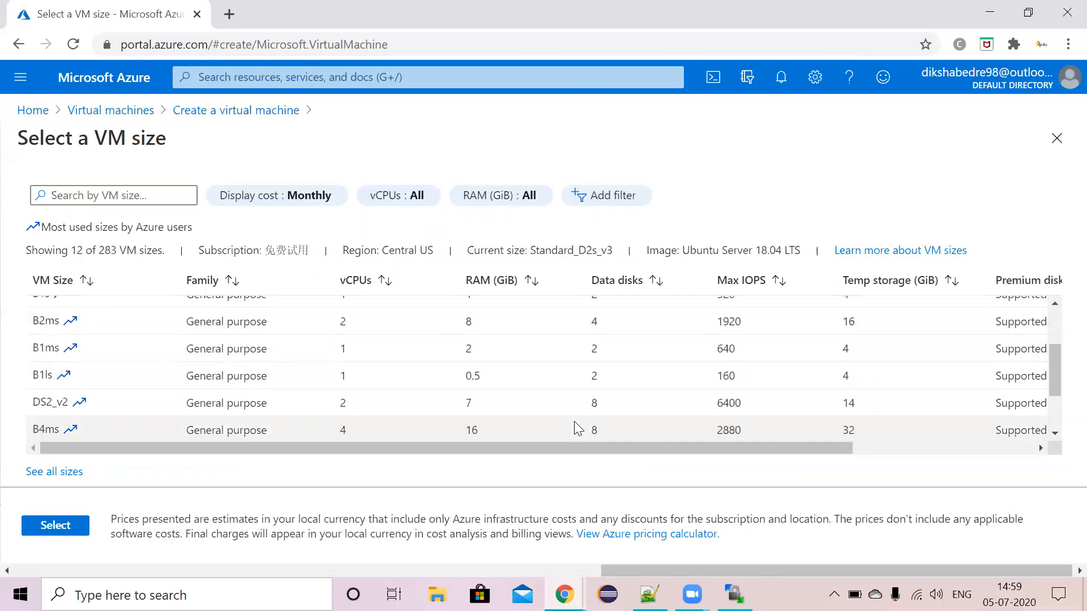
scroll(578, 428, up, 3)
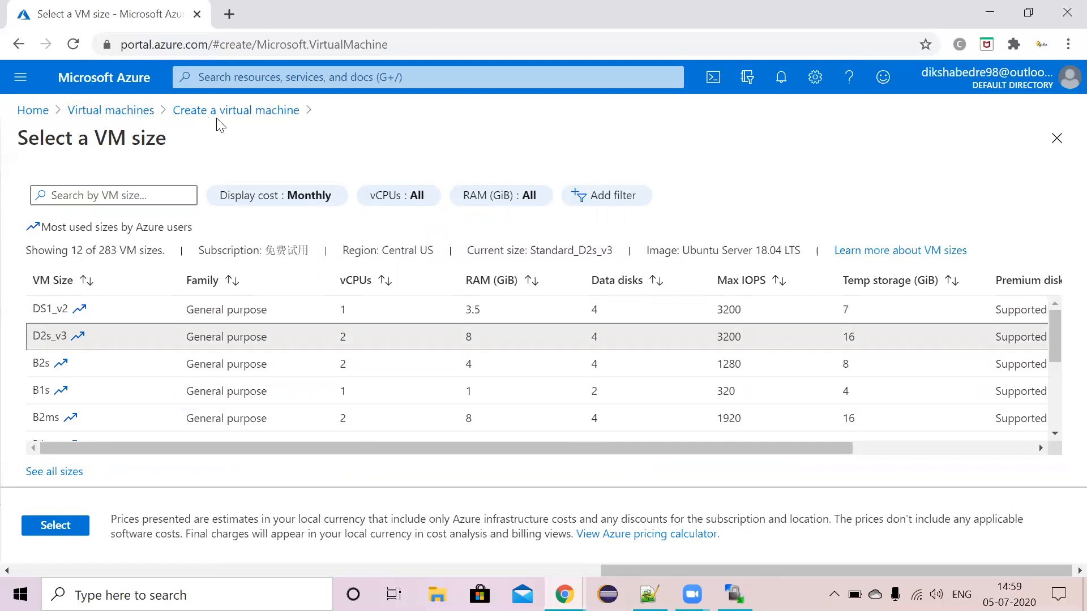
click(96, 364)
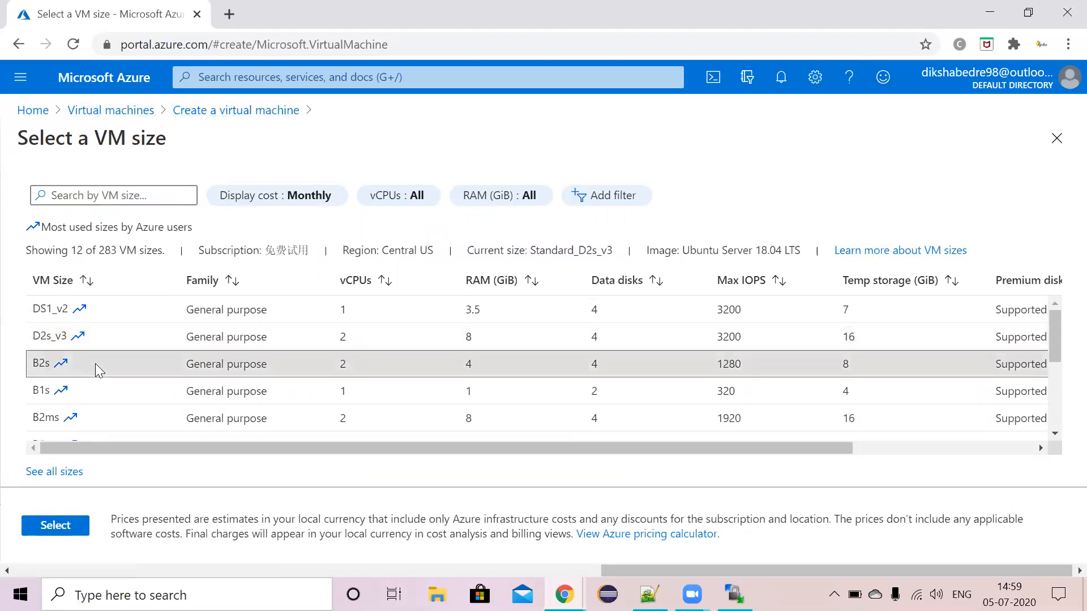
Step: Apply the Standard_B2s size and switch authentication type to Password
click(52, 528)
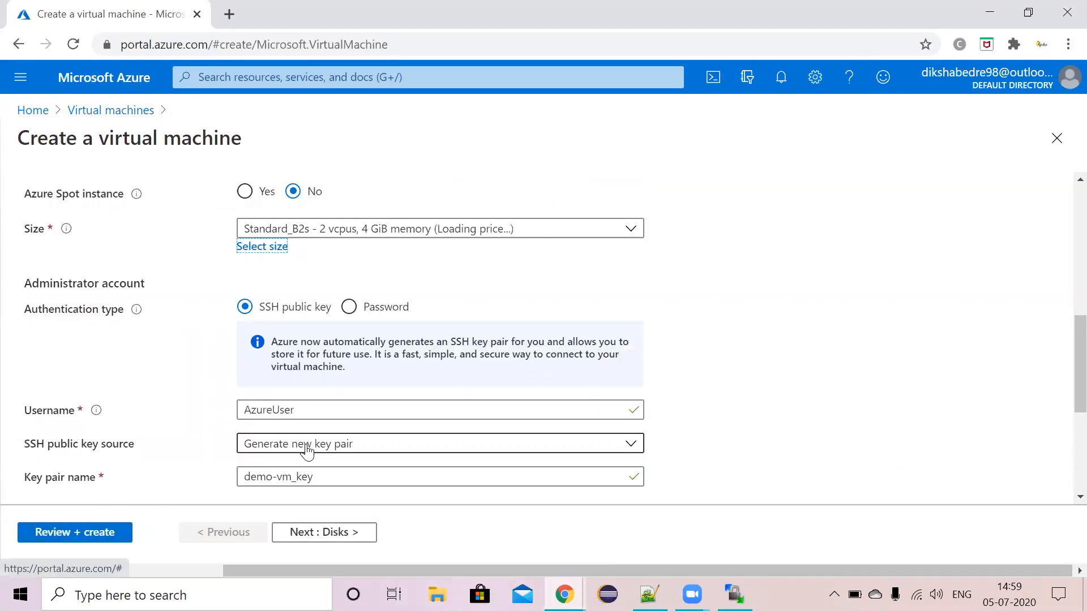
scroll(308, 449, down, 2)
scroll(308, 449, up, 2)
scroll(308, 447, up, 1)
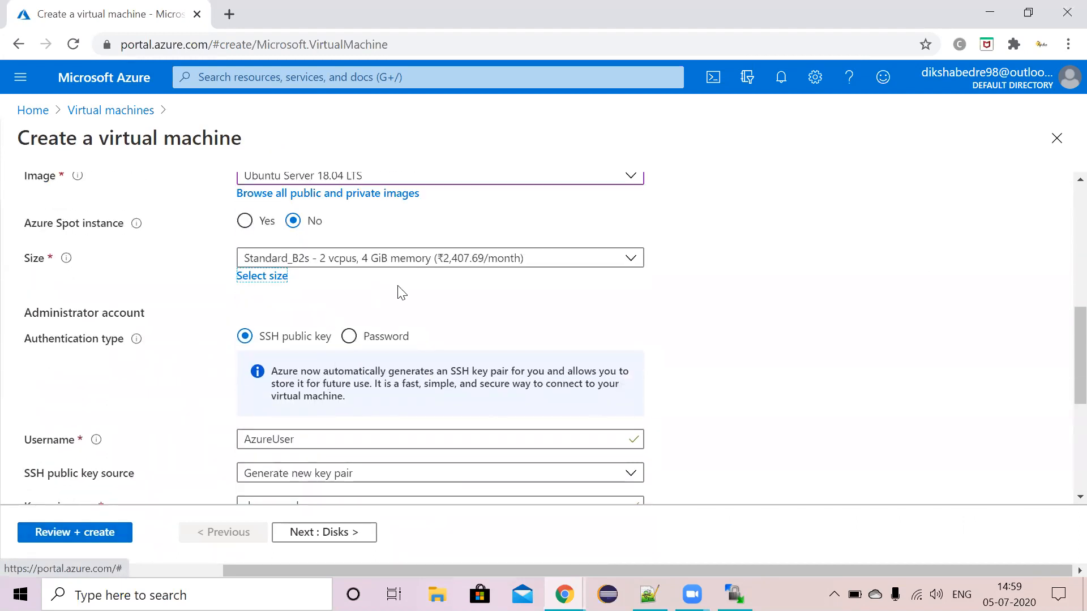
scroll(415, 305, down, 1)
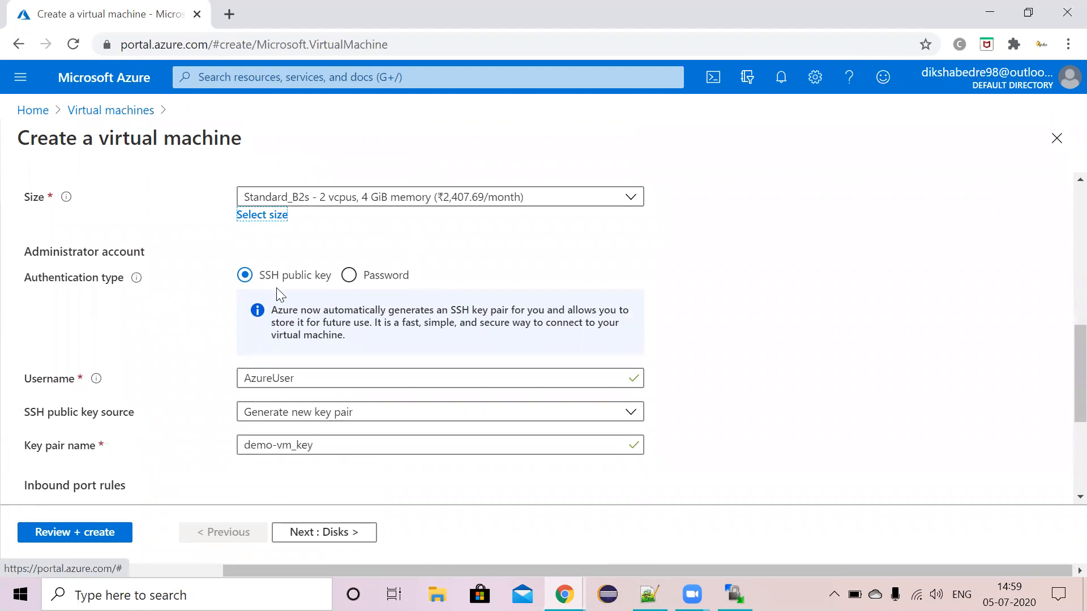
click(355, 283)
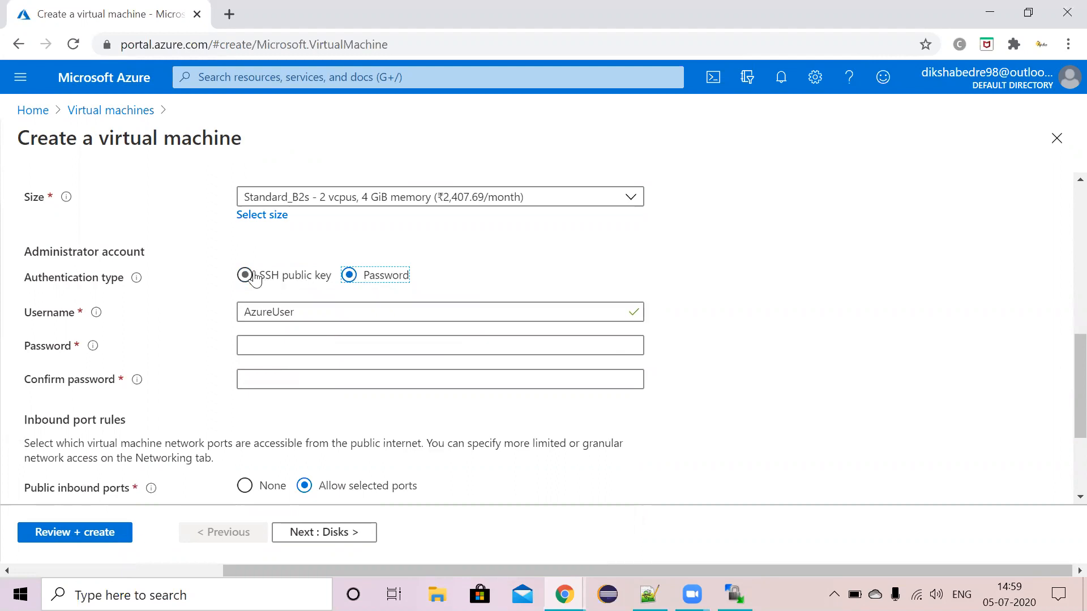
Step: Keep username AzureUser, enter the administrator password and move to its confirmation field
click(335, 348)
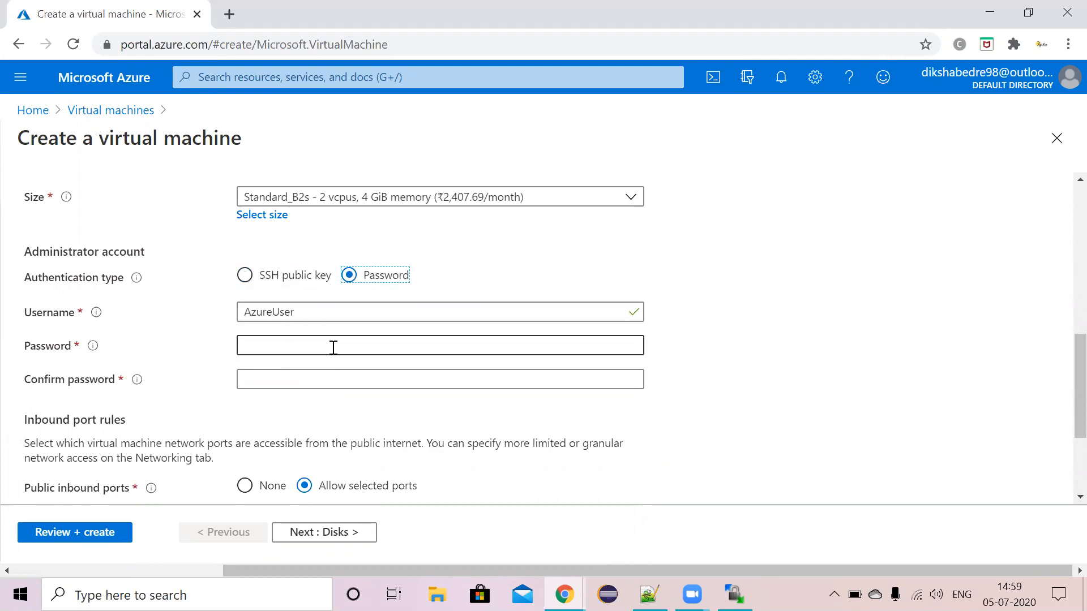
click(295, 310)
double_click(274, 312)
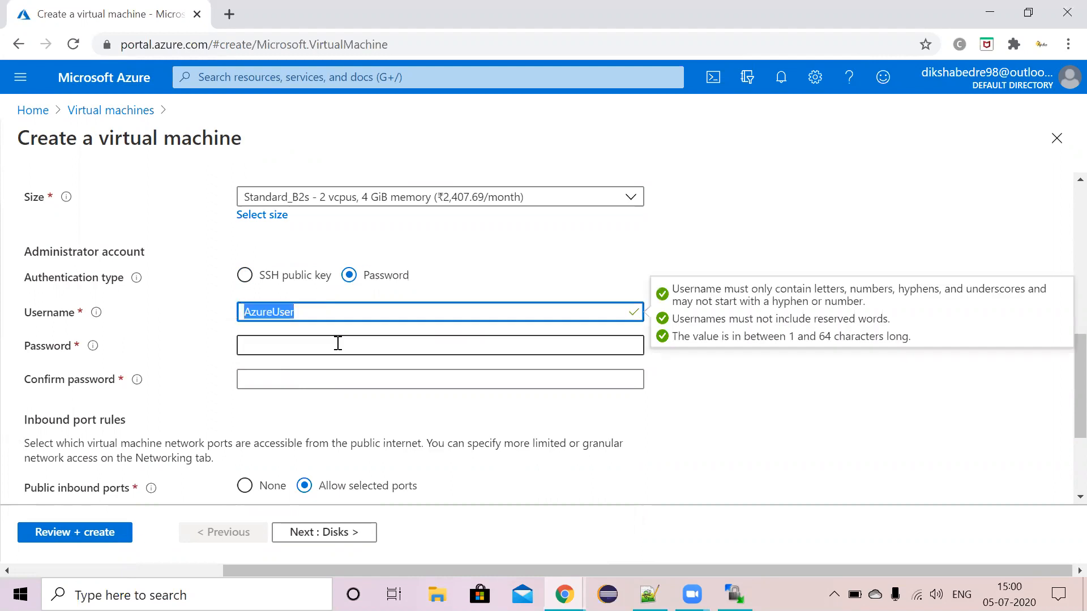
click(301, 345)
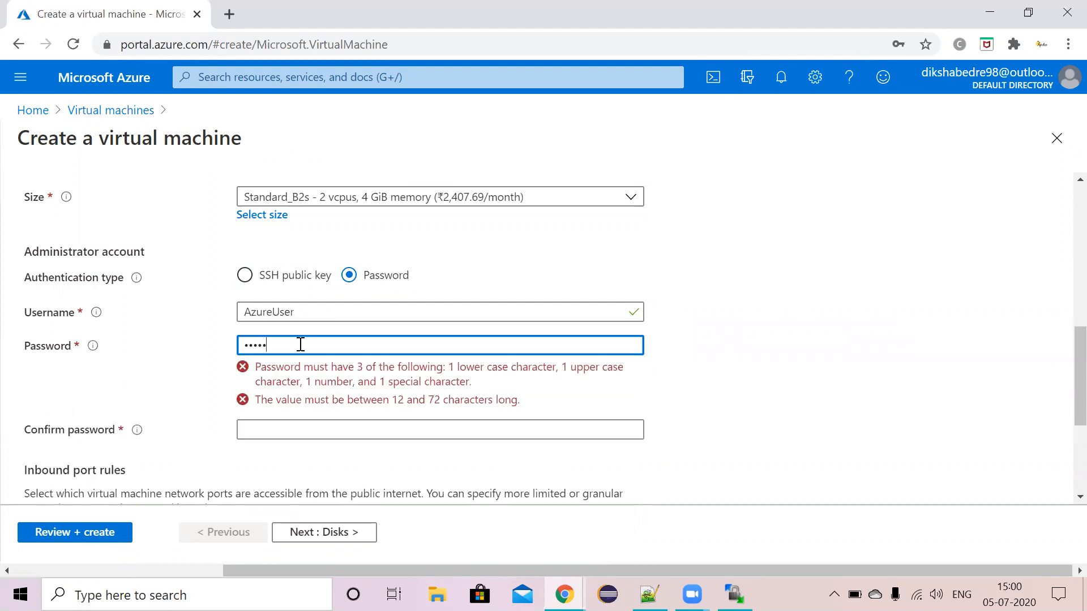
key(BackSpace)
key(BackSpace)
key(BackSpace)
key(BackSpace)
key(BackSpace)
text(A)
text(•••••••)
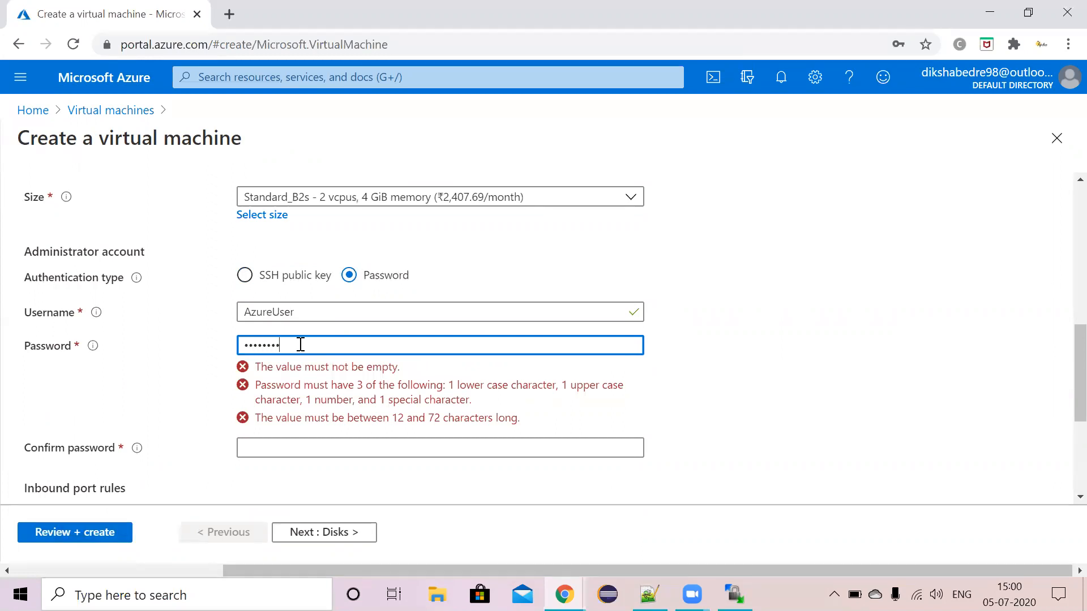
text(••)
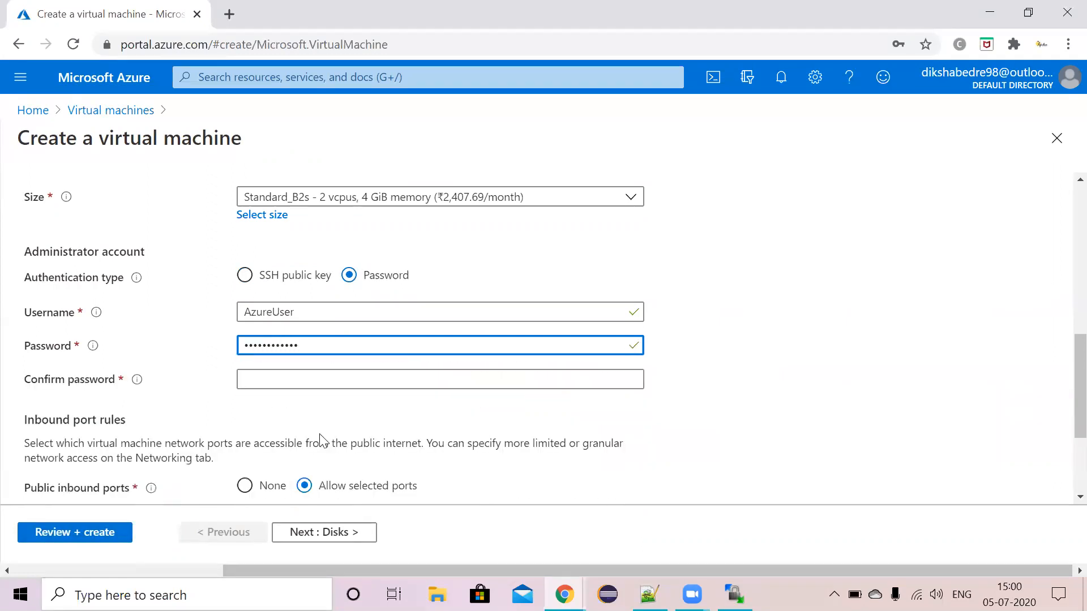
click(309, 381)
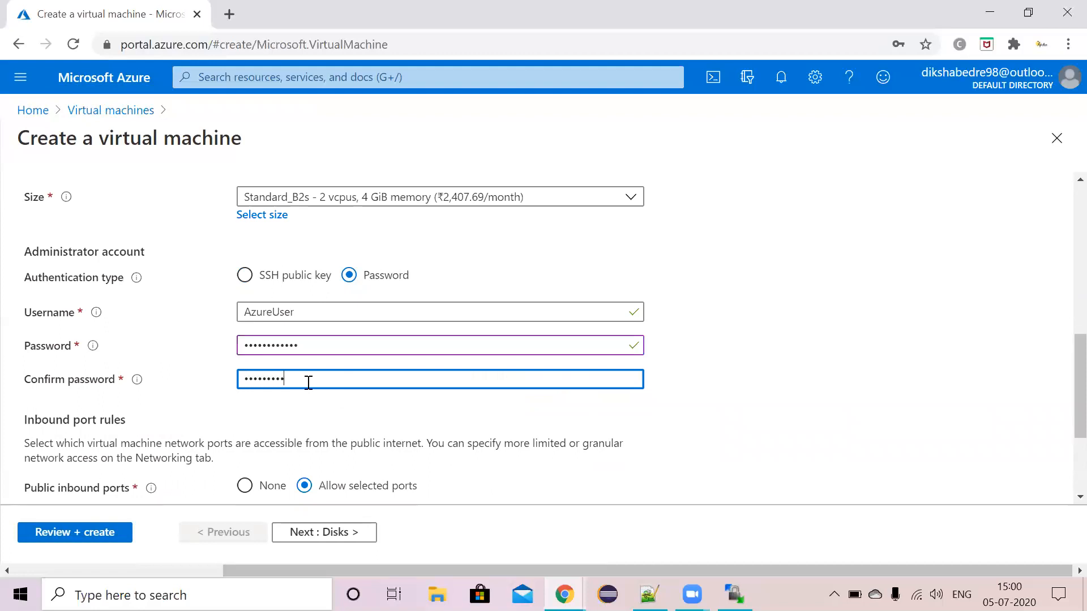
scroll(454, 340, down, 2)
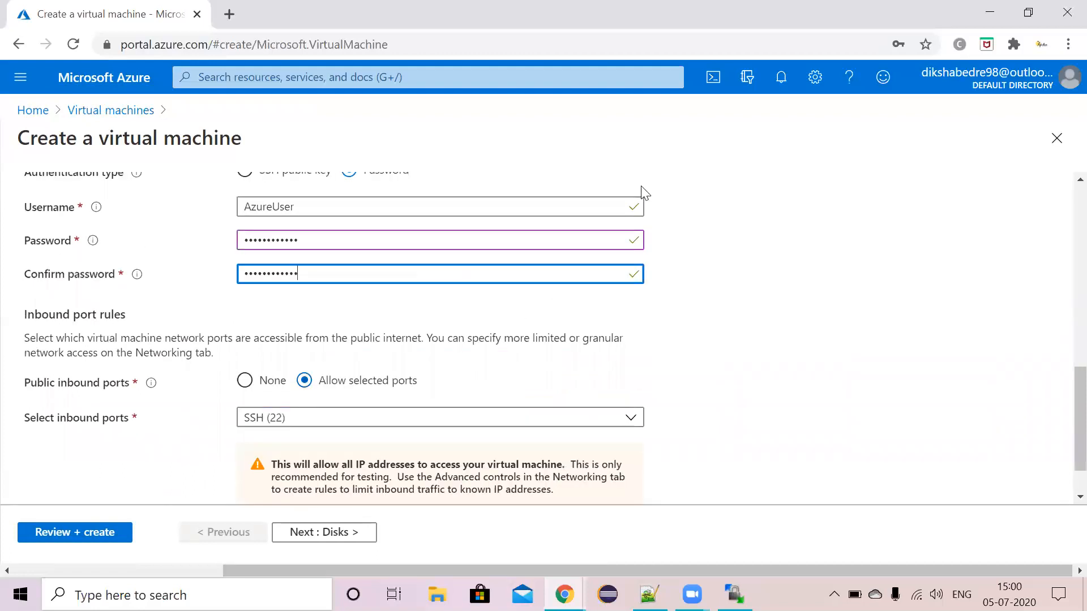
scroll(561, 315, down, 1)
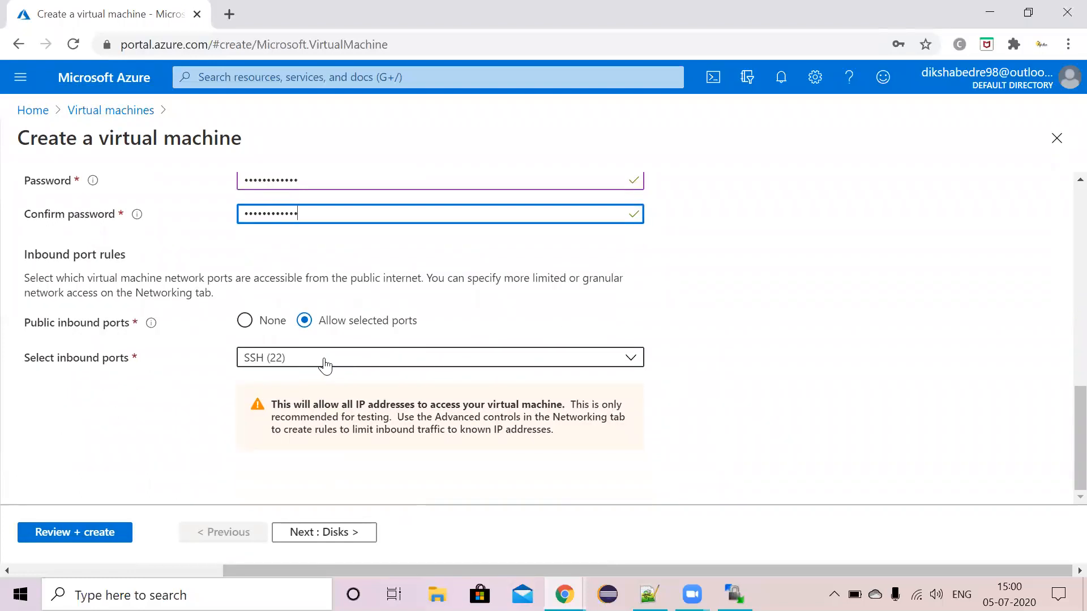
Step: Finish confirming the password and allow HTTP (80) and HTTPS (443) alongside SSH (22)
click(52, 359)
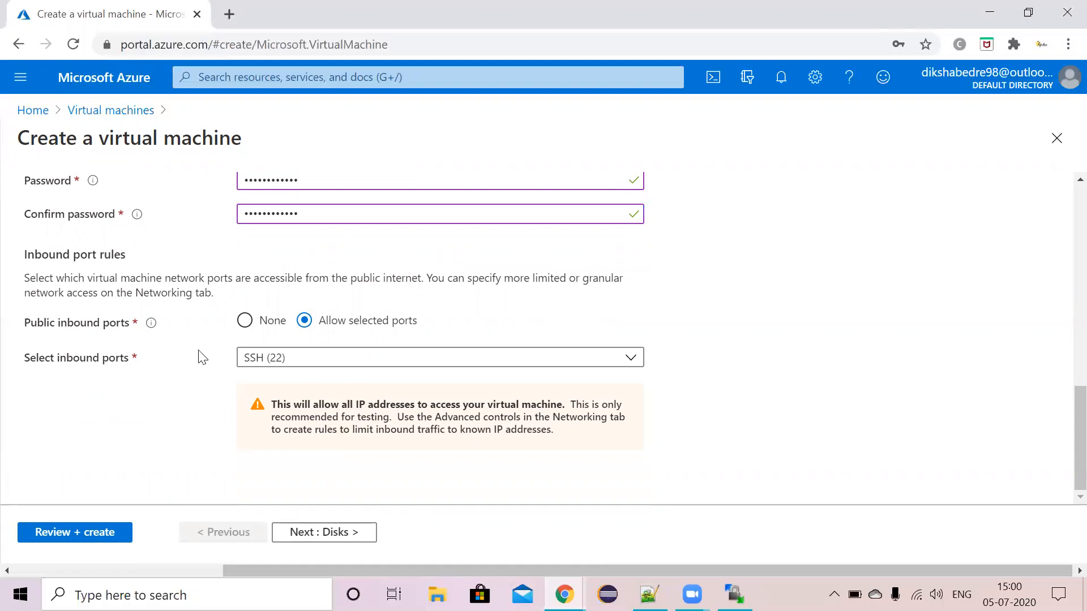
click(338, 357)
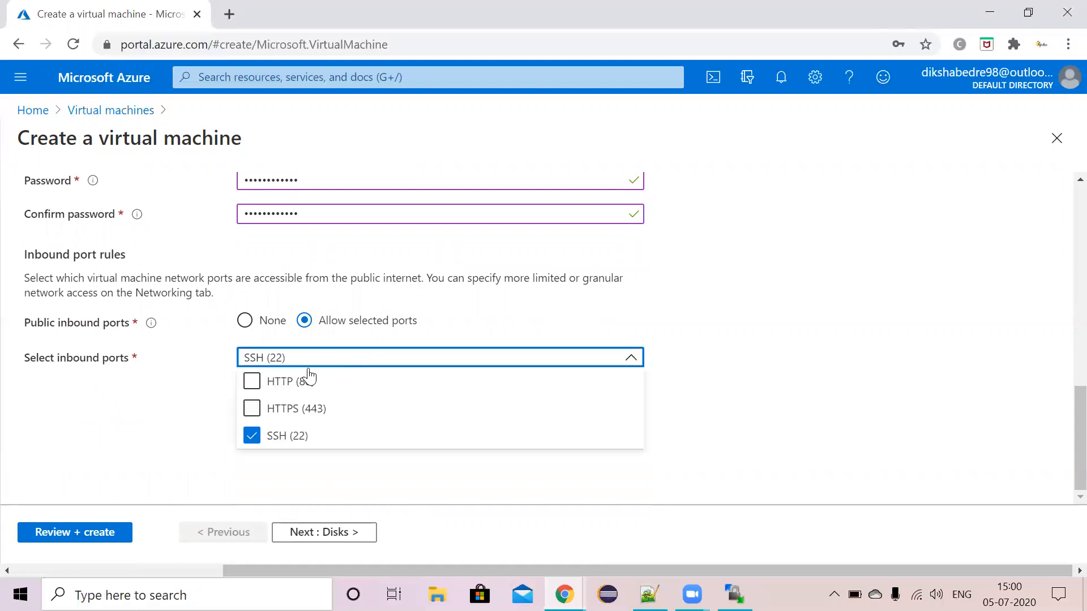
click(252, 383)
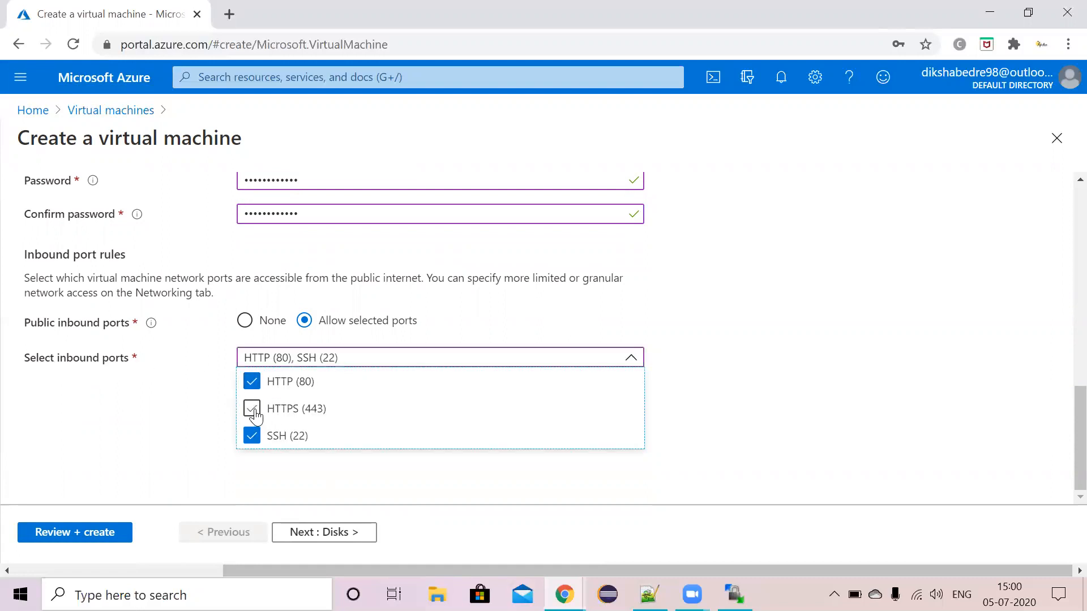
click(252, 412)
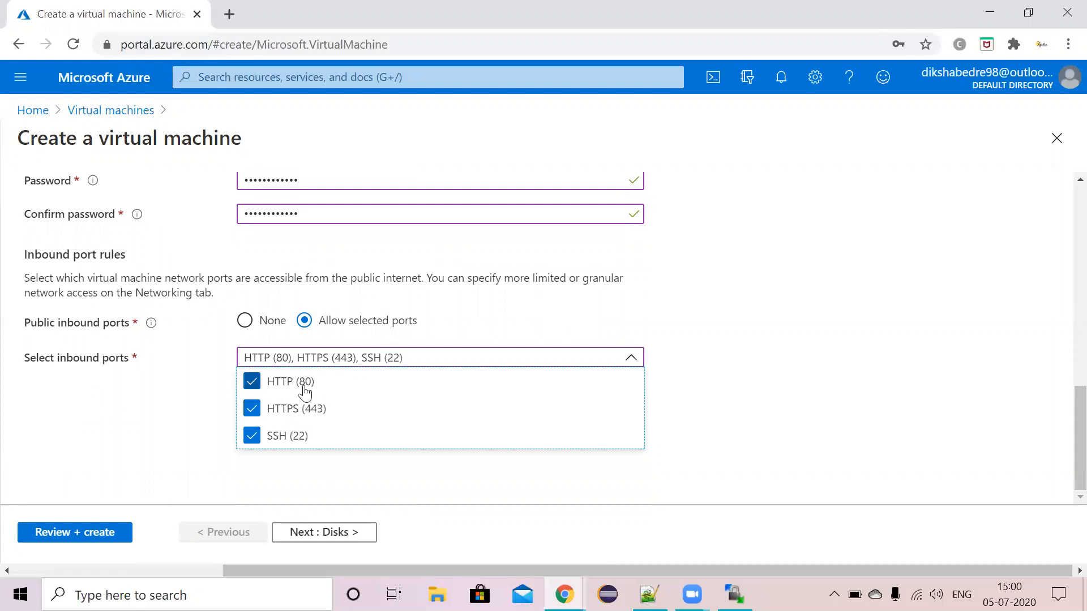
click(421, 490)
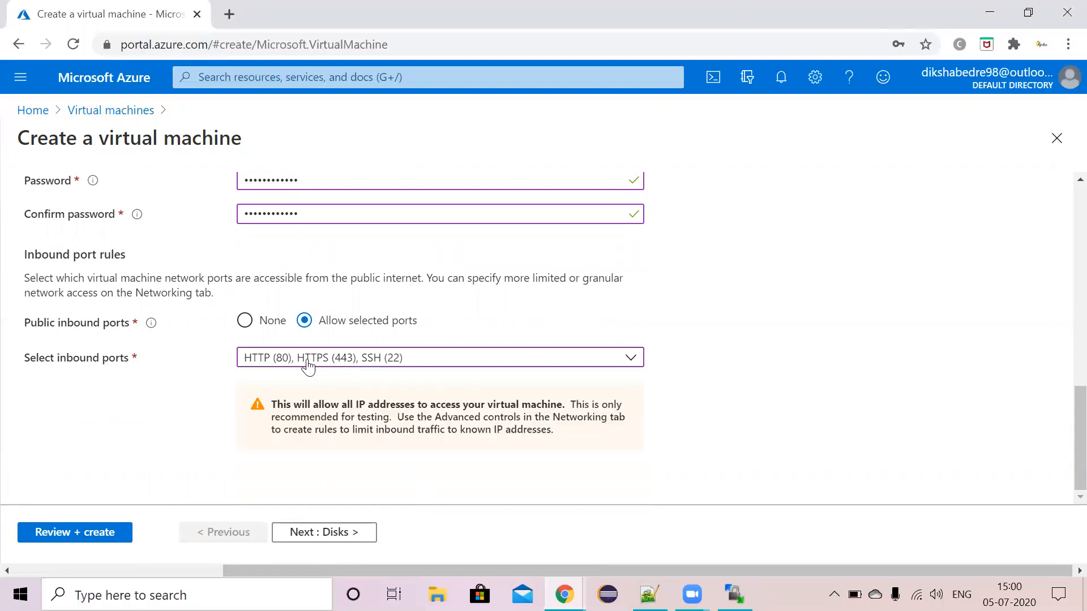
Step: On the Disks step, keep Premium SSD as OS disk type and expand Advanced options
click(329, 545)
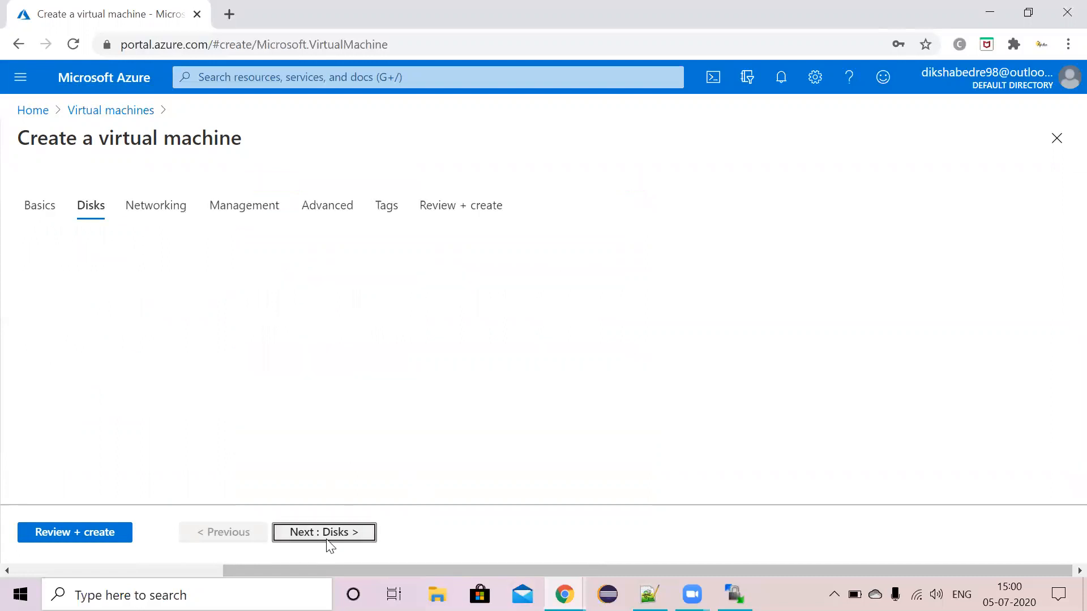
scroll(447, 440, down, 1)
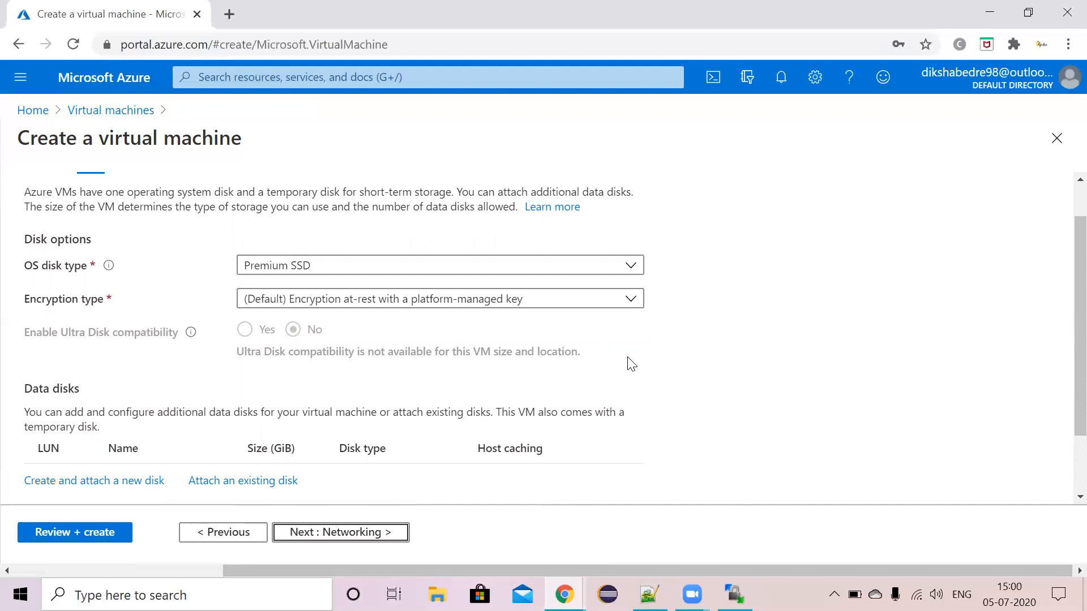
scroll(630, 364, down, 1)
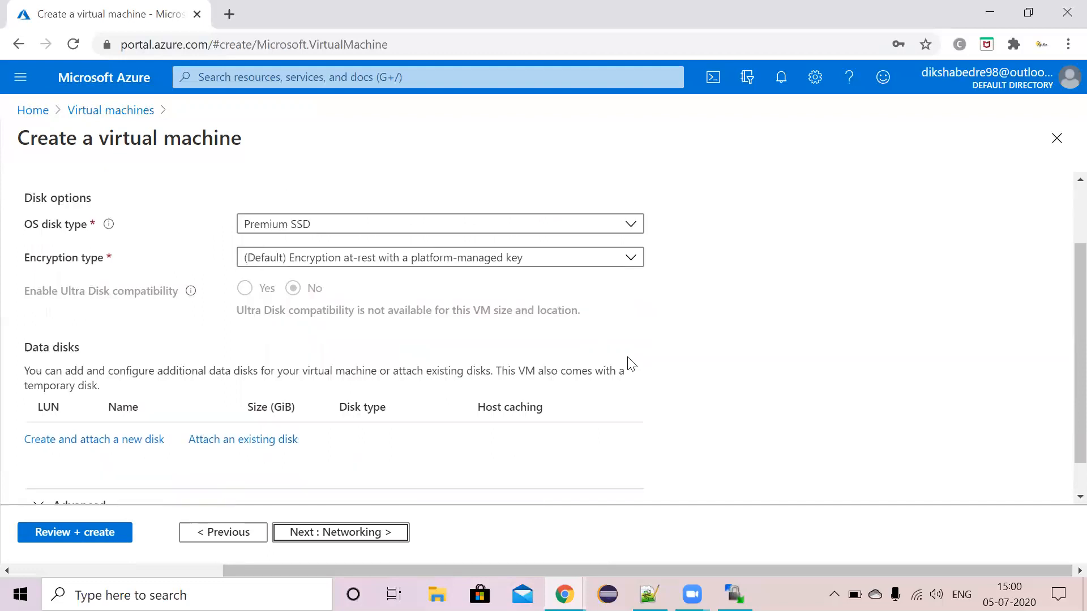
click(348, 225)
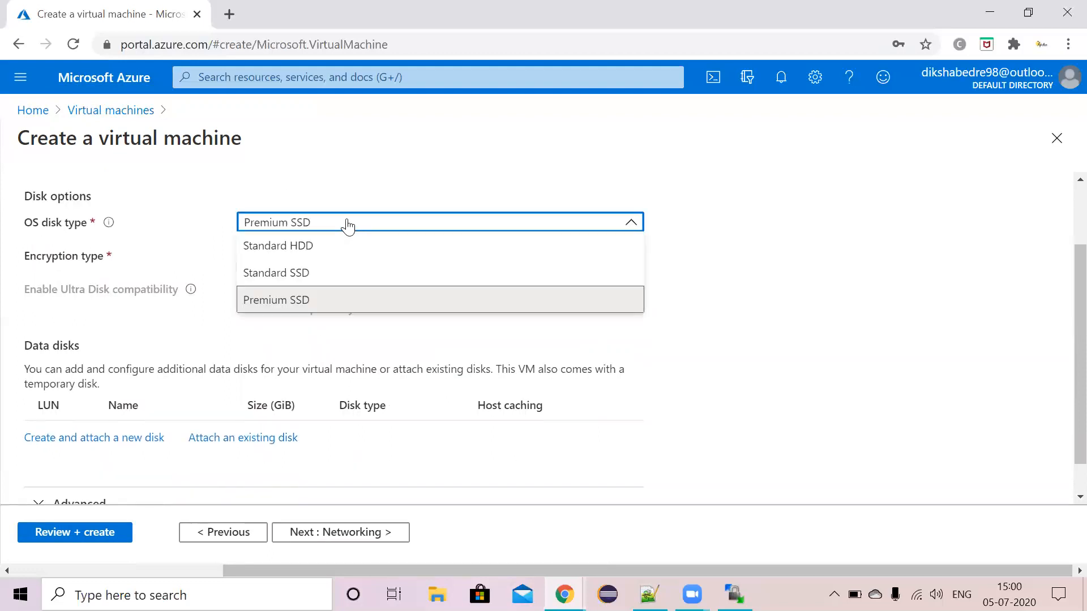
click(374, 185)
scroll(418, 419, down, 1)
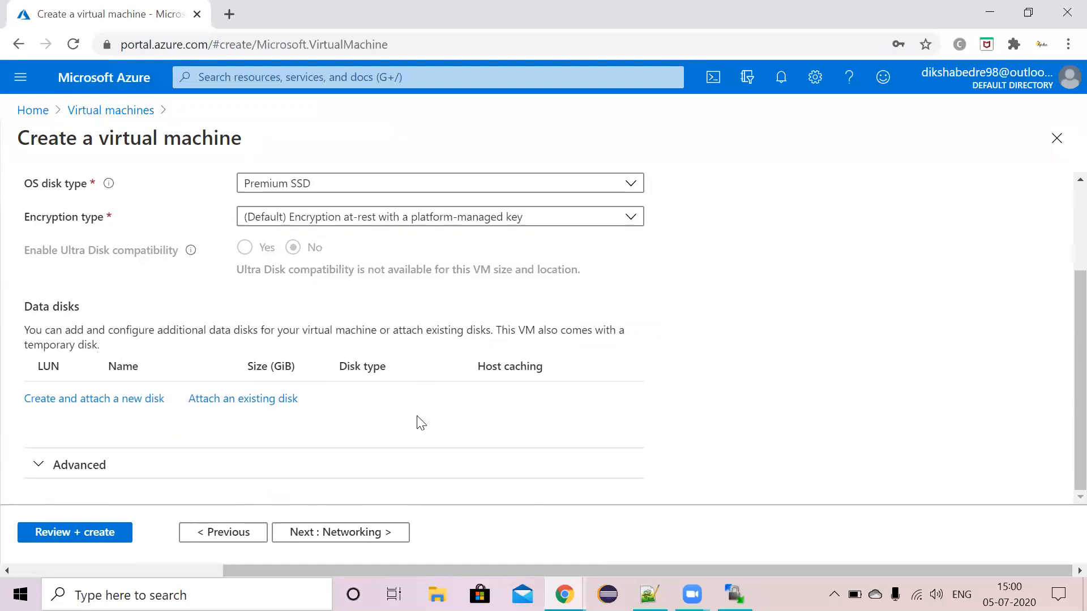
click(125, 480)
scroll(124, 480, down, 3)
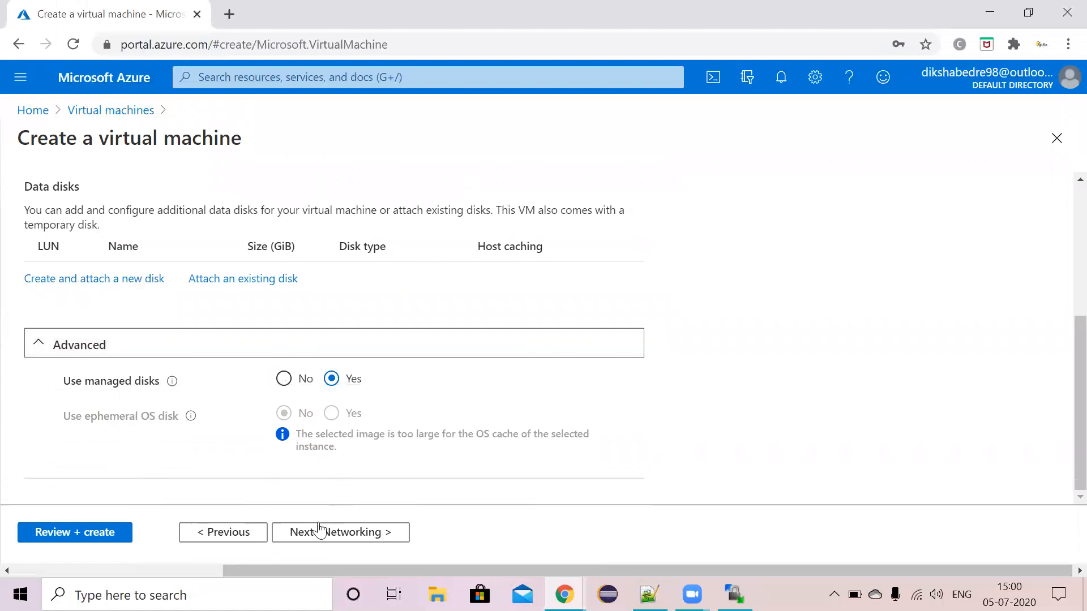
Step: On the Networking step, review the new demo-vnet network, default subnet and demo-vm-ip public IP
click(362, 541)
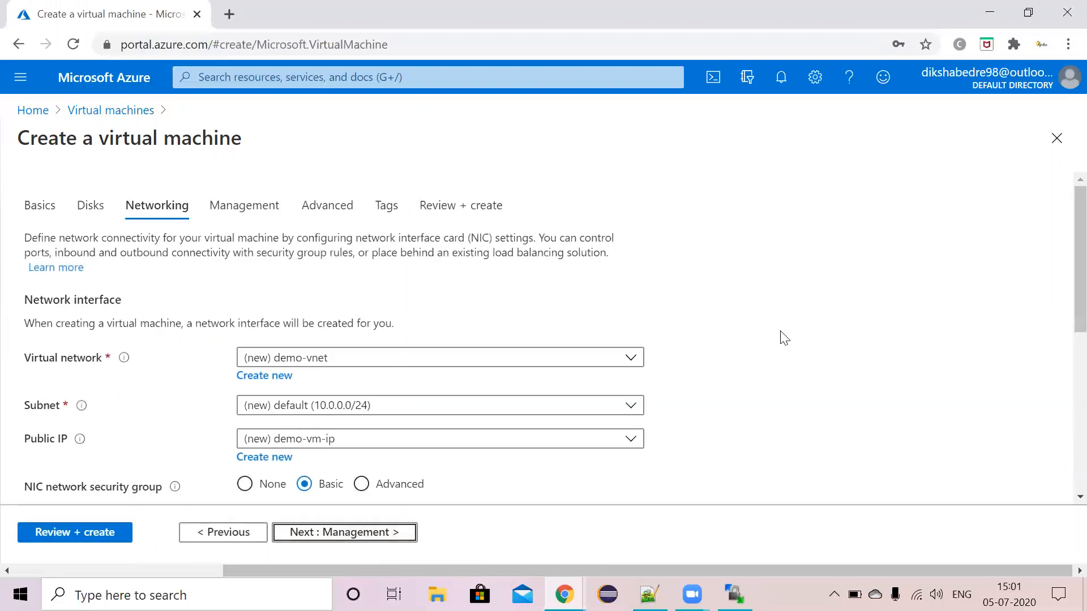
scroll(784, 338, down, 1)
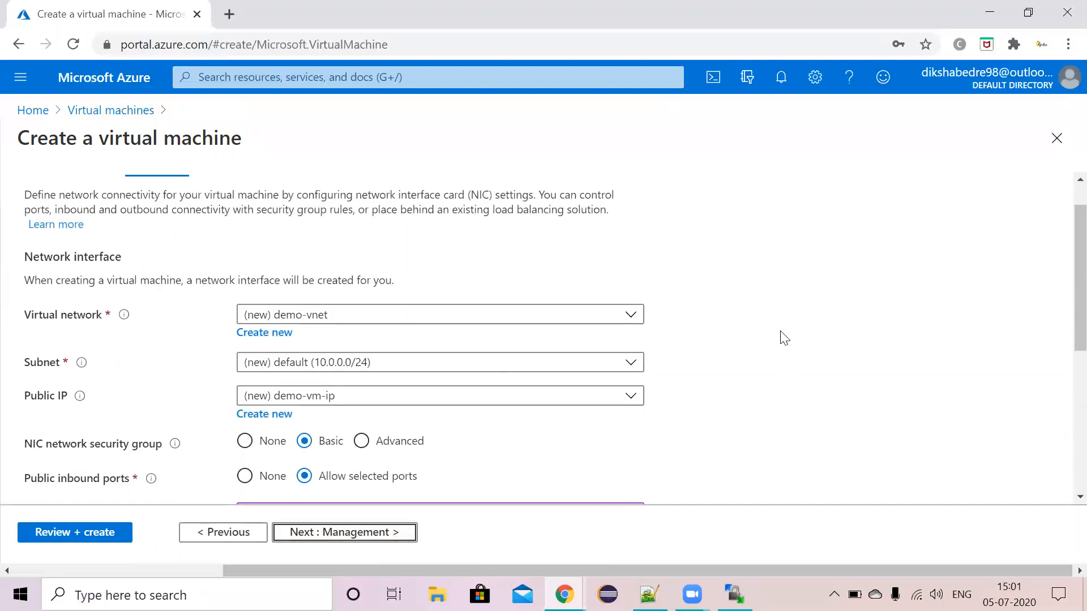
scroll(785, 338, down, 1)
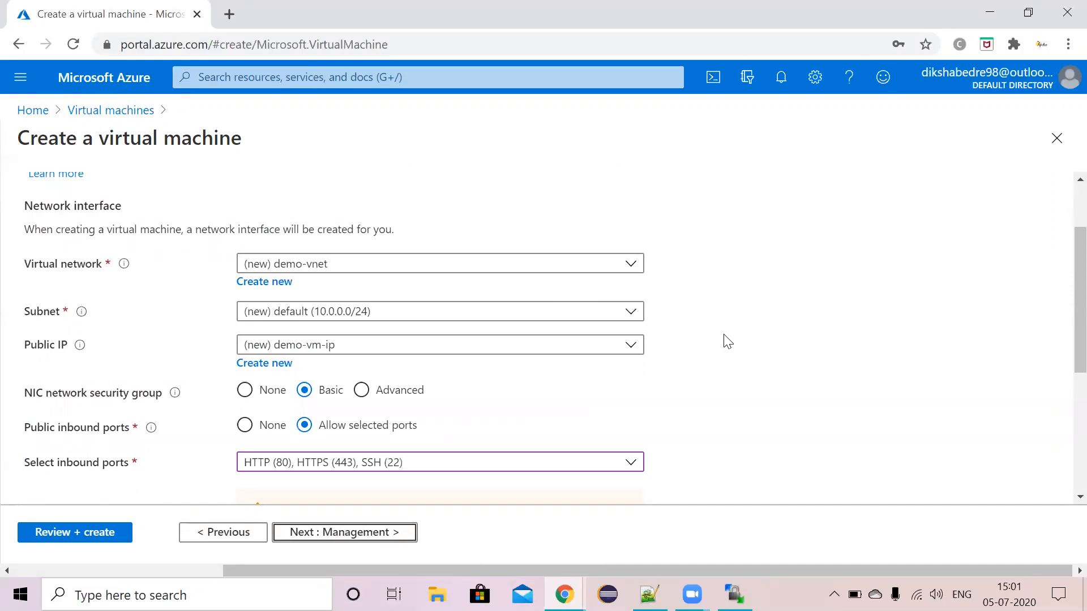
scroll(724, 341, up, 1)
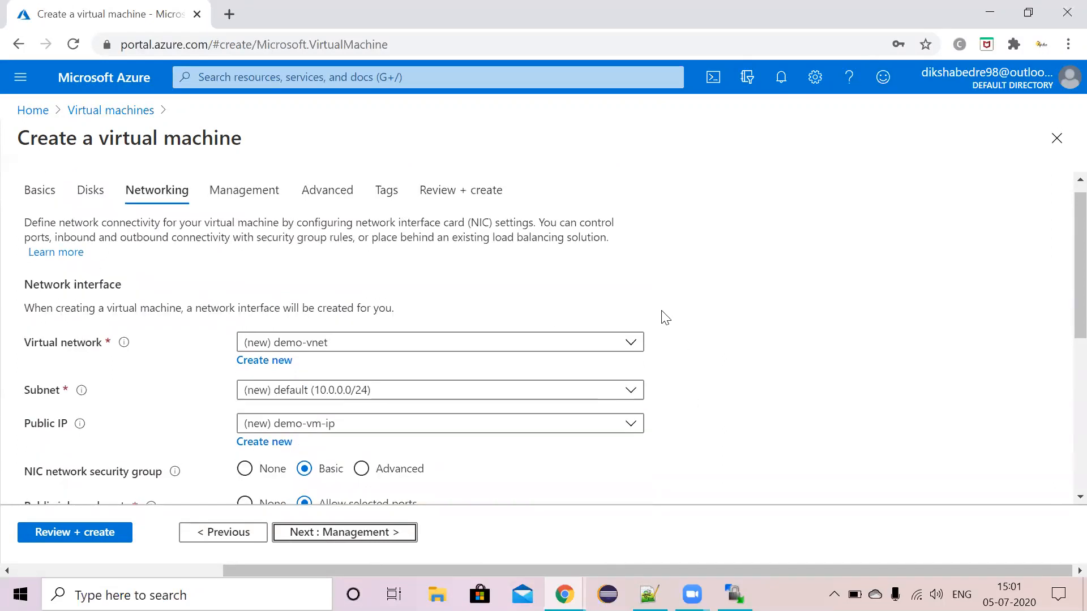
scroll(665, 318, down, 1)
click(420, 309)
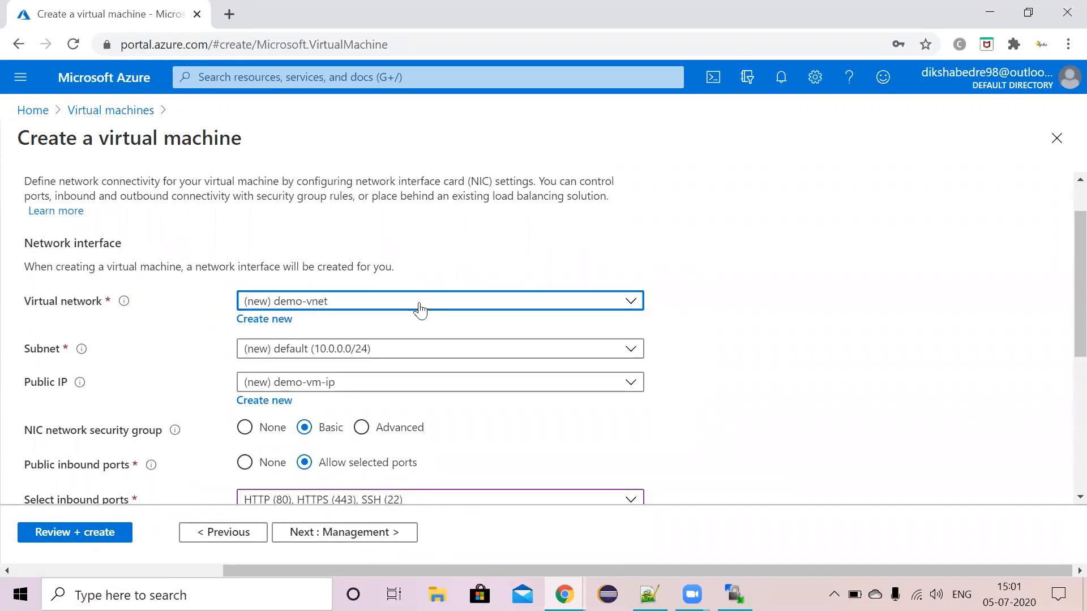
scroll(473, 266, down, 2)
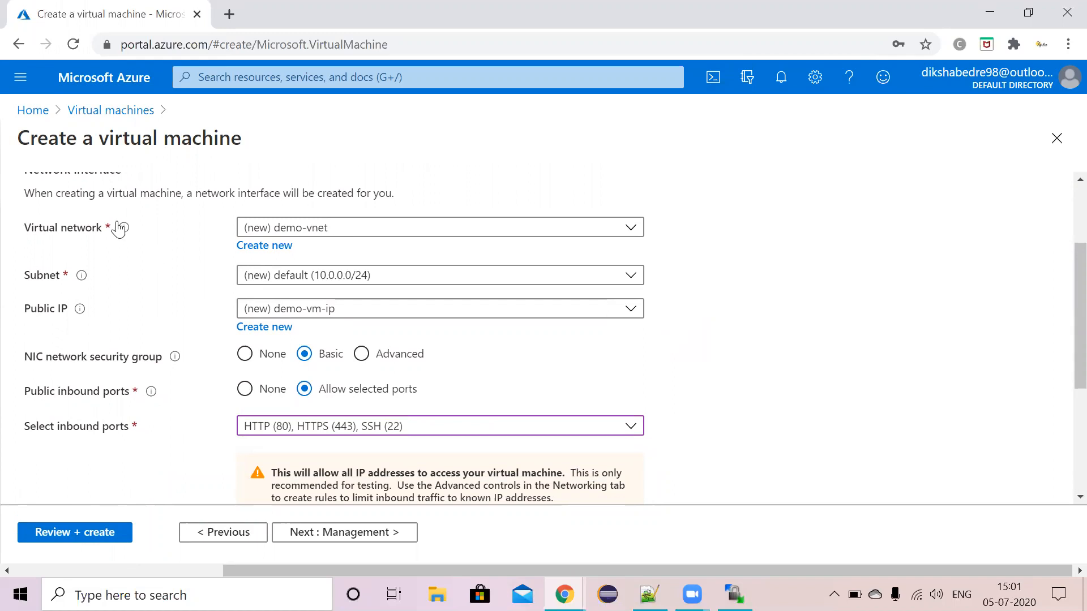
mouse_move(120, 228)
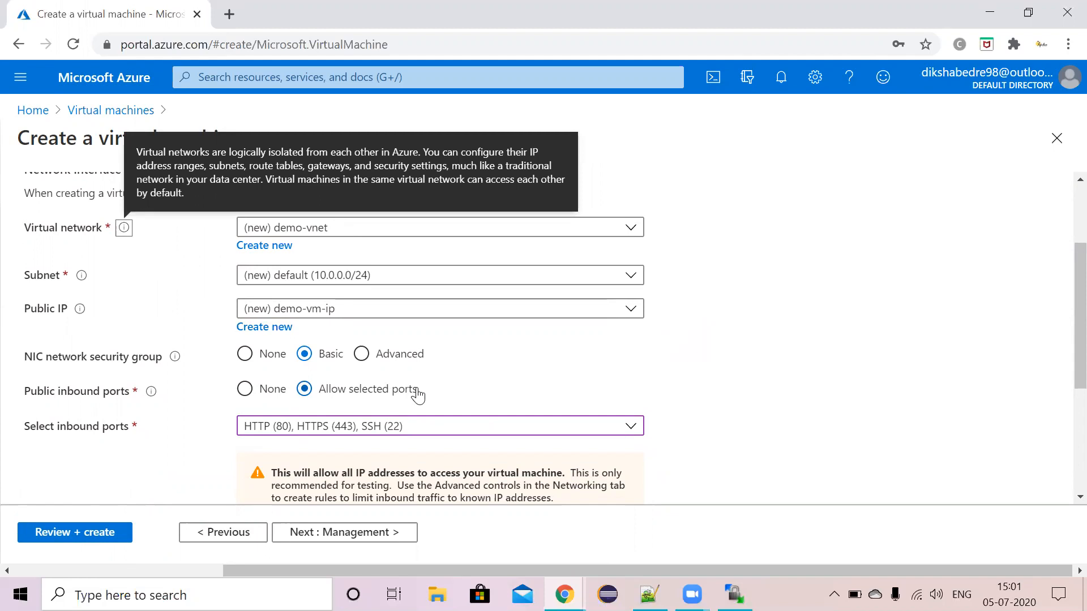
Step: Read through the remaining networking options, including load balancing, leaving defaults unchanged
scroll(739, 376, down, 2)
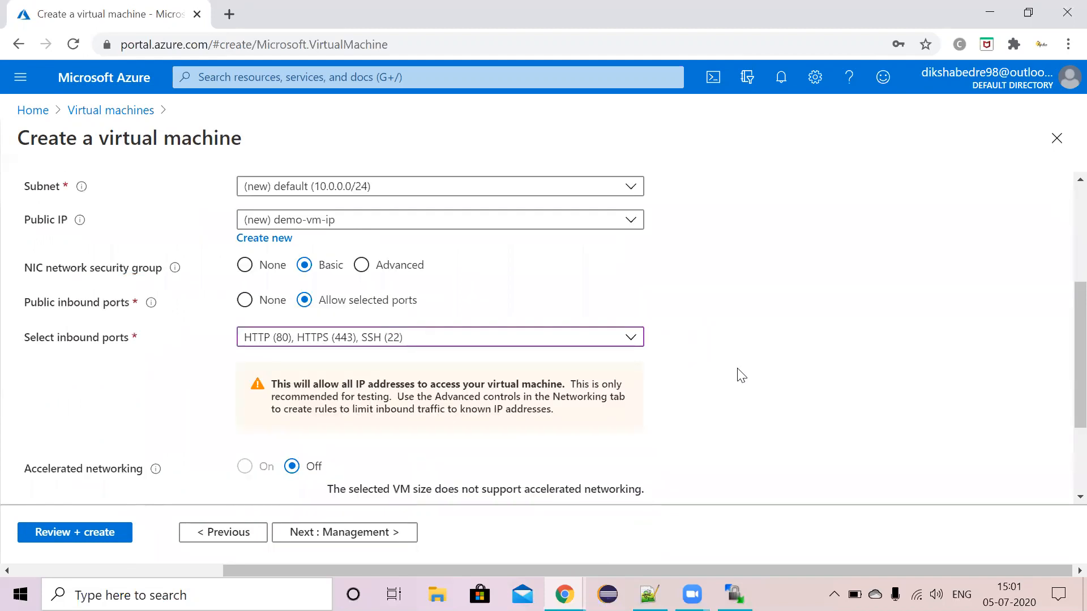
scroll(739, 375, up, 3)
scroll(629, 388, down, 2)
scroll(481, 391, up, 1)
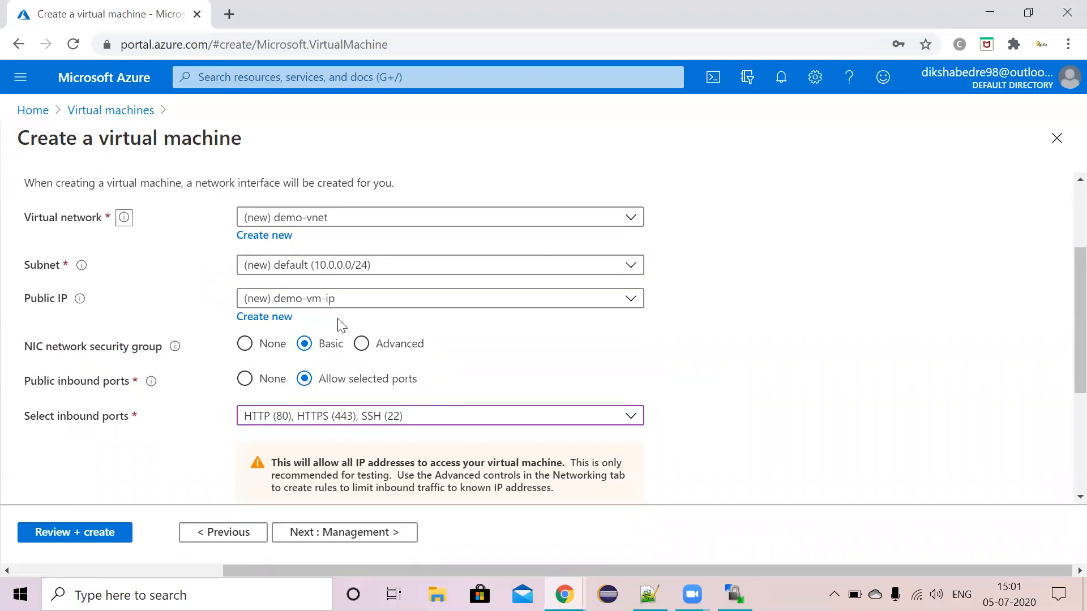
scroll(339, 294, down, 3)
scroll(449, 271, down, 2)
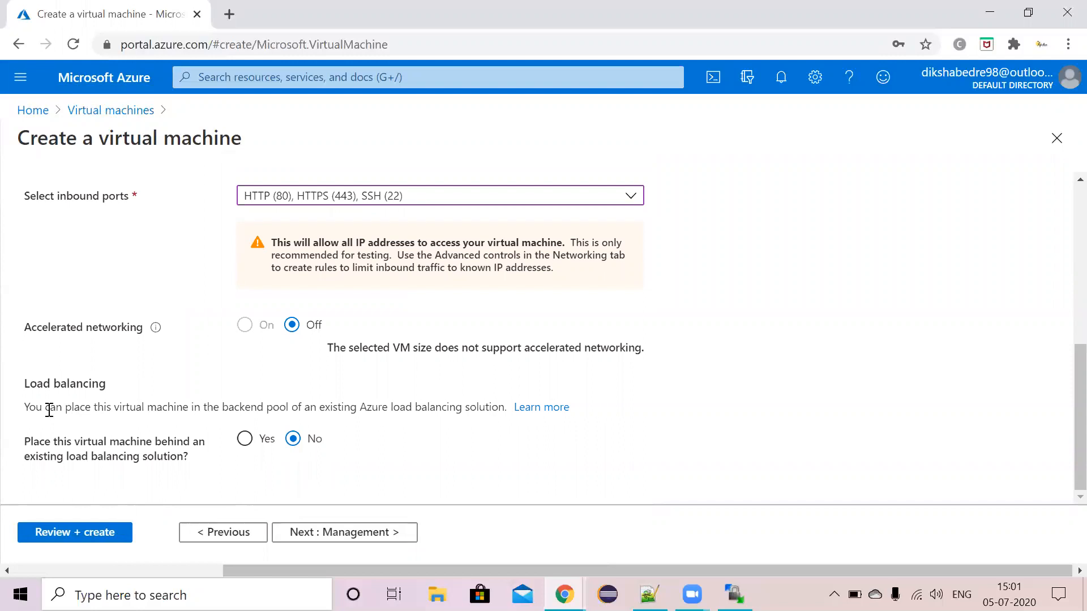
drag(44, 407, 381, 415)
click(381, 415)
Step: Open the Management step and read the Azure Security Center description
click(364, 545)
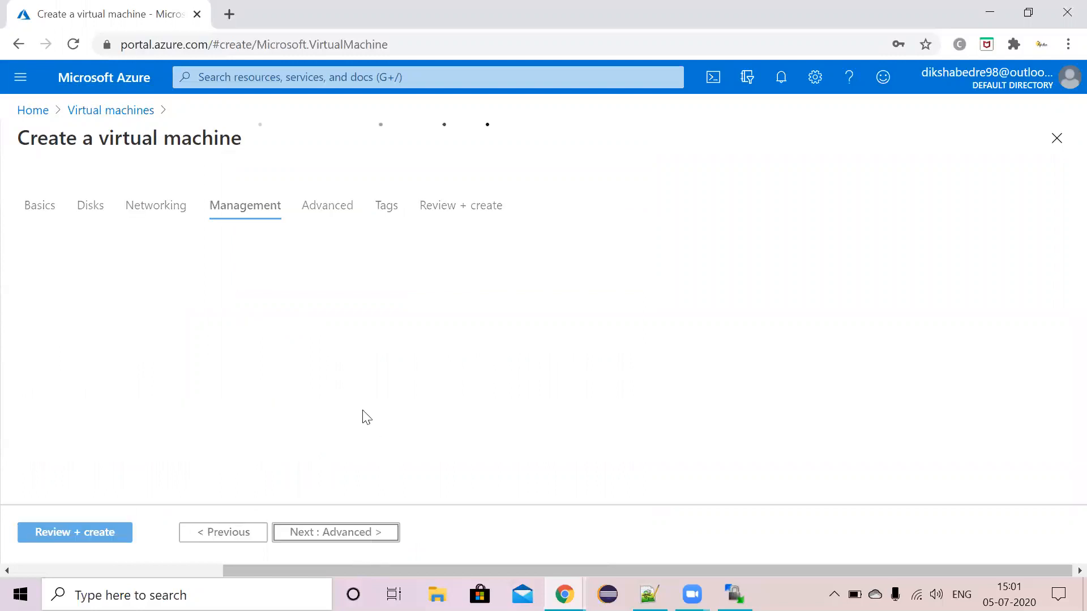
scroll(364, 418, down, 3)
scroll(364, 418, up, 3)
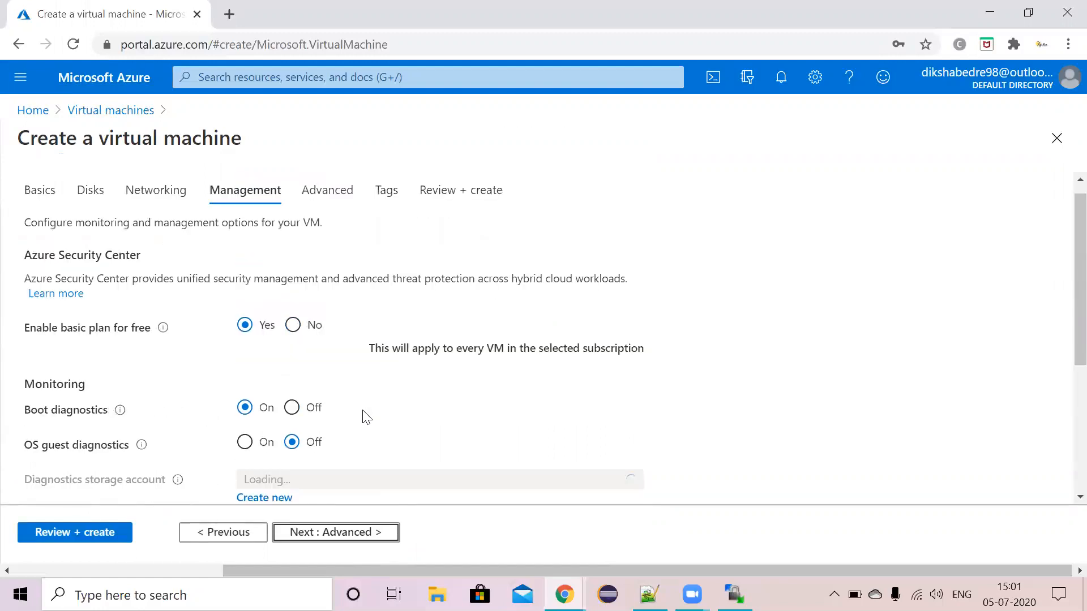
drag(113, 272, 536, 317)
click(538, 317)
Step: Leave boot diagnostics on and auto-shutdown and backup off, then continue to Advanced
scroll(538, 317, down, 1)
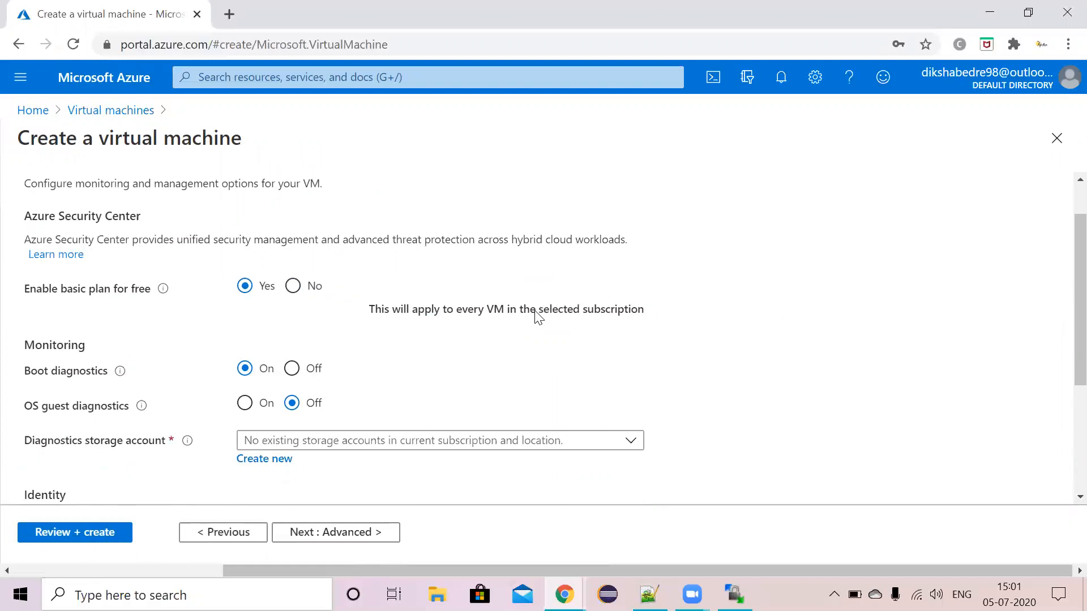
scroll(141, 343, down, 1)
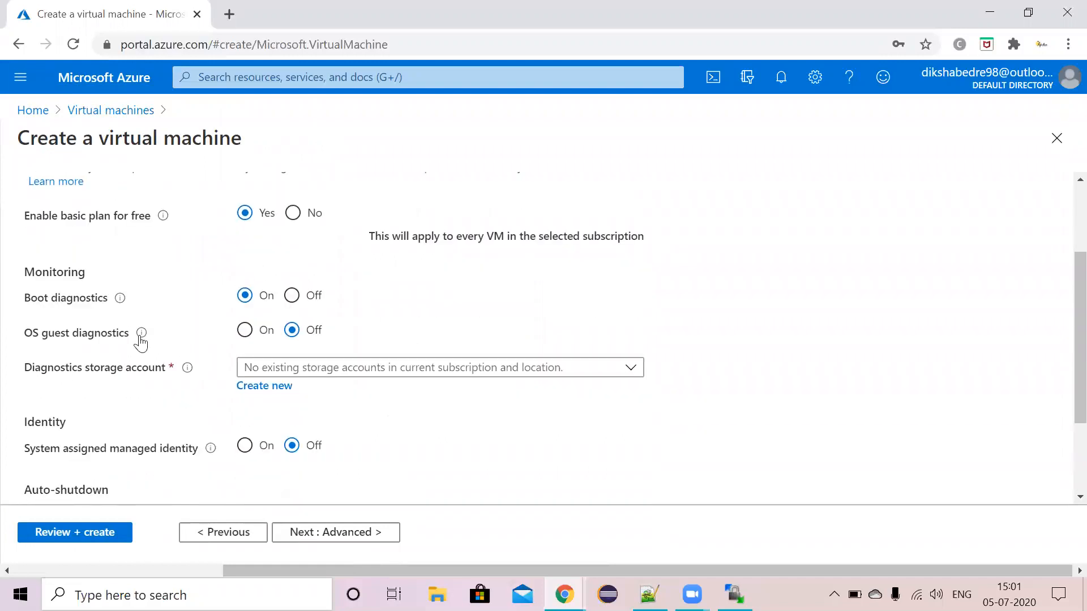
scroll(117, 412, down, 2)
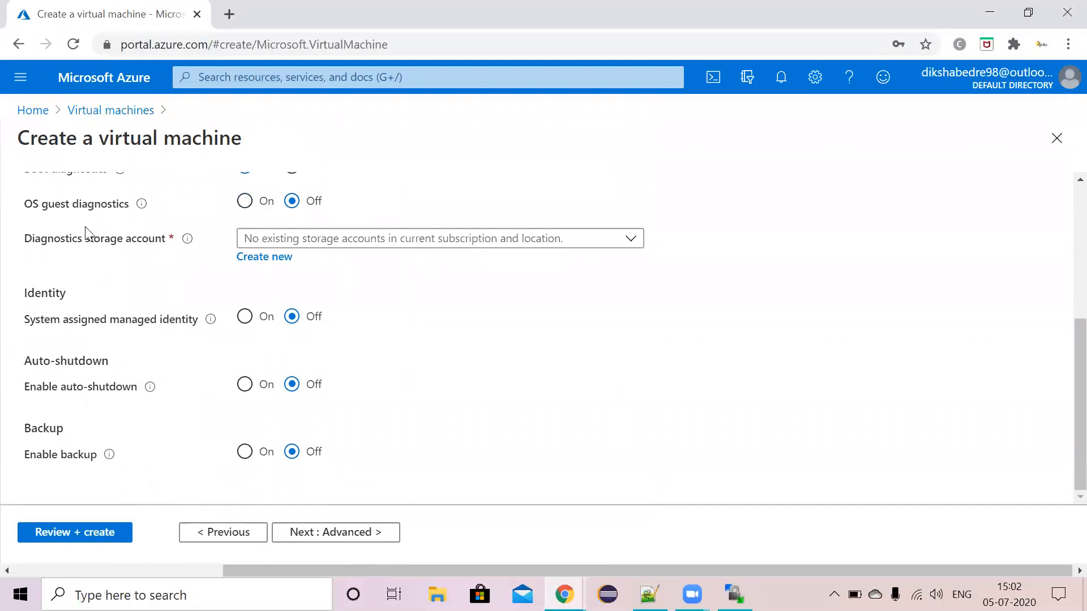
scroll(89, 235, up, 3)
scroll(116, 353, down, 1)
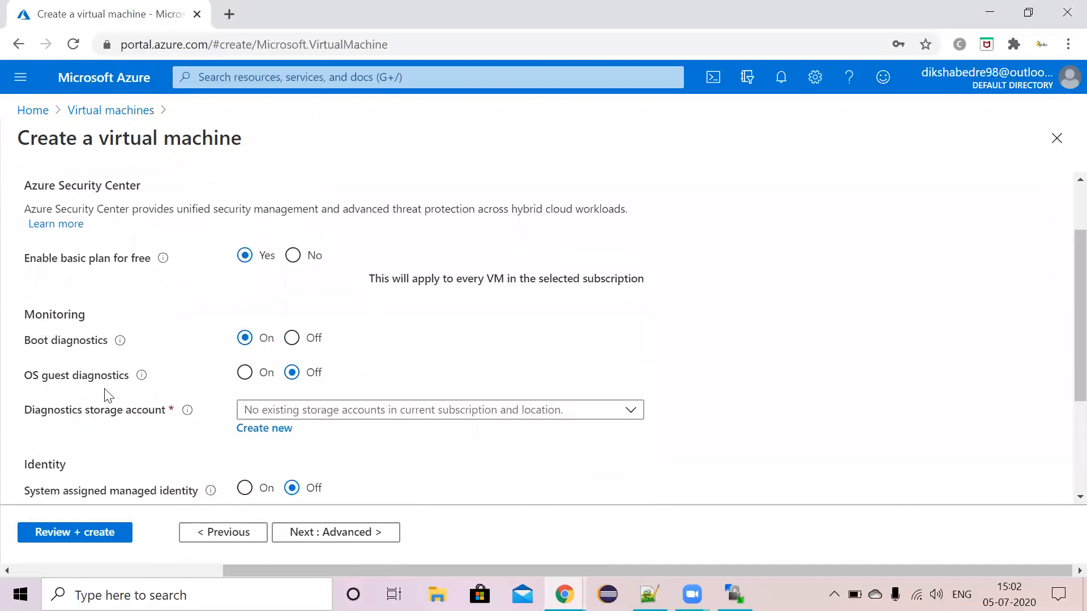
scroll(104, 393, down, 2)
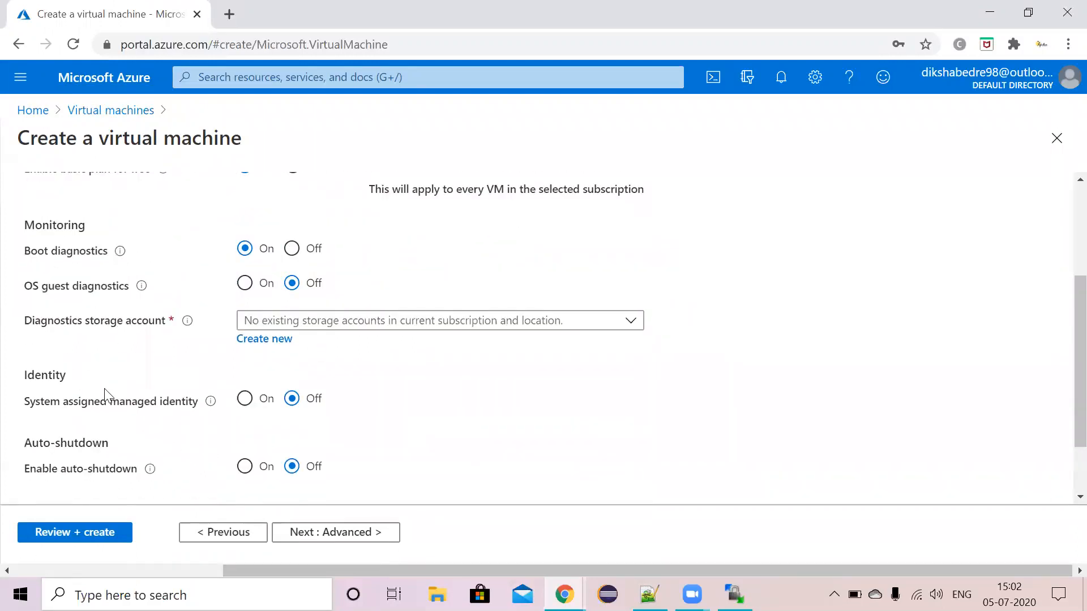
scroll(105, 395, down, 2)
scroll(410, 422, up, 6)
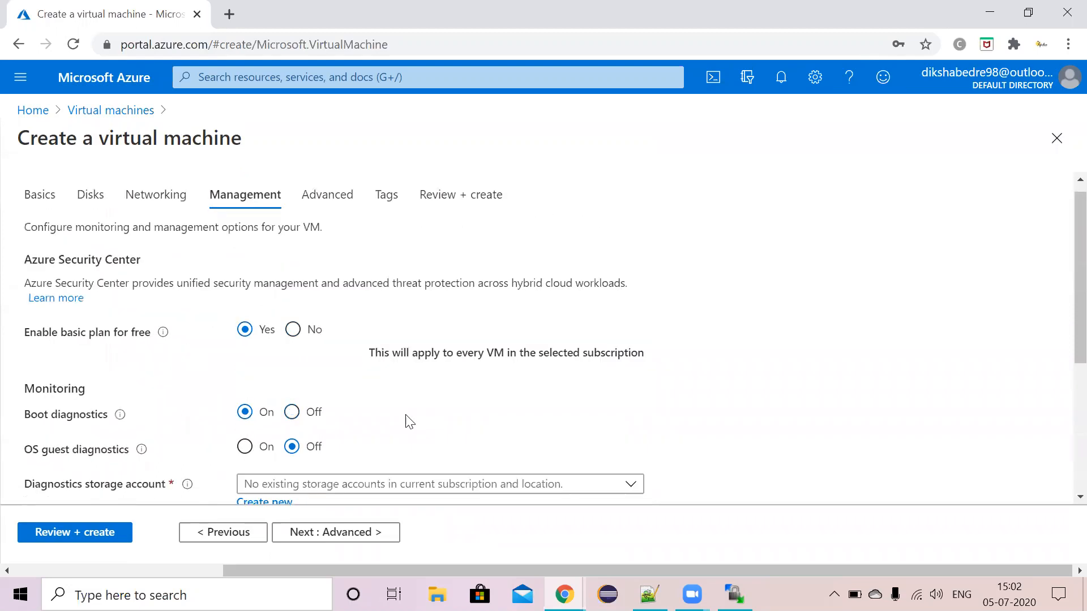
click(365, 541)
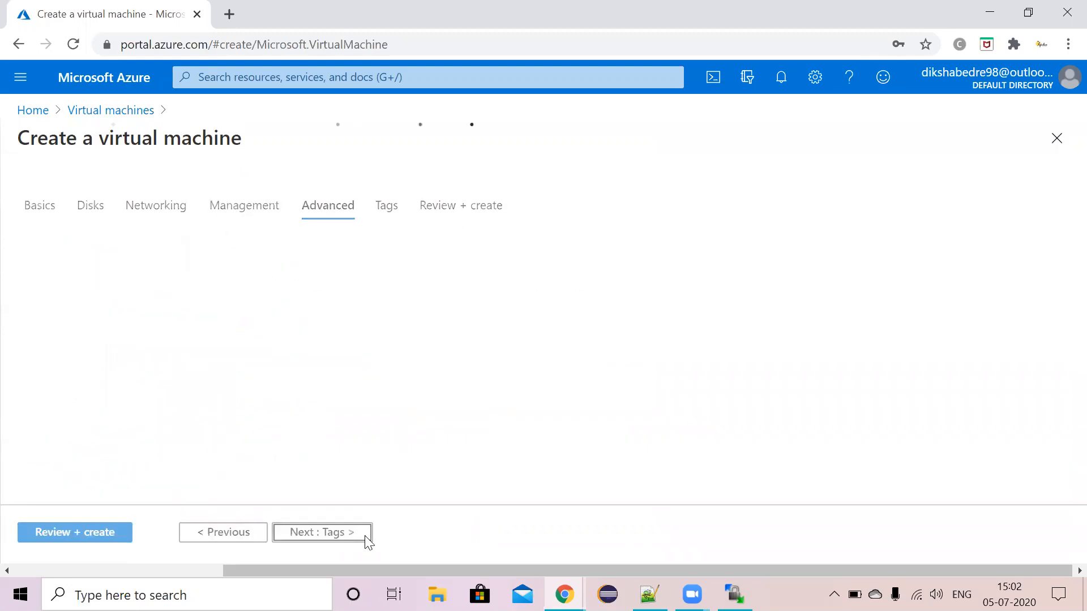
scroll(596, 421, down, 4)
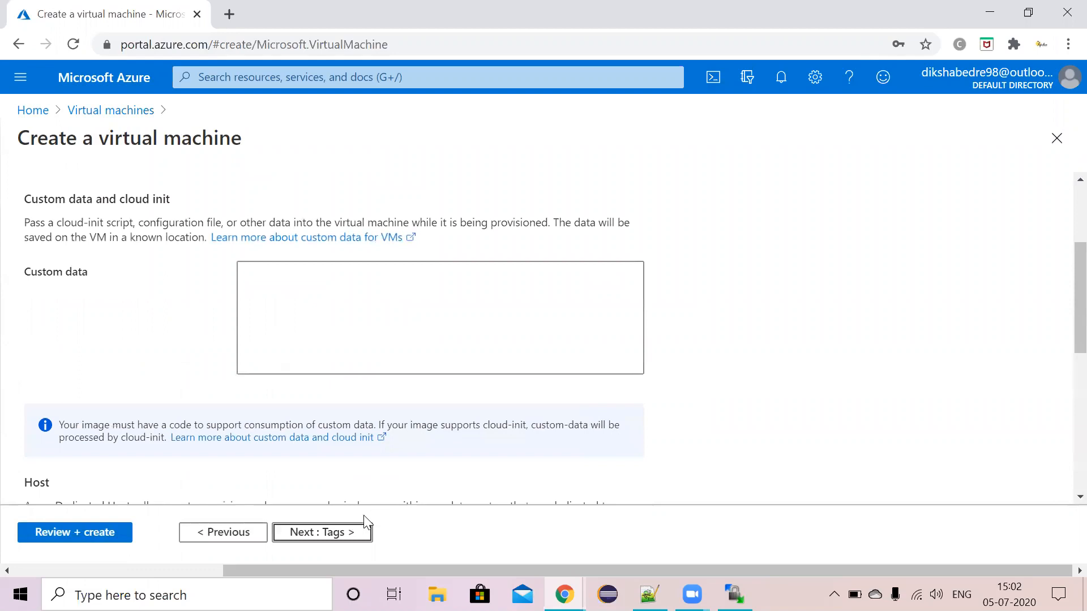
scroll(395, 420, down, 2)
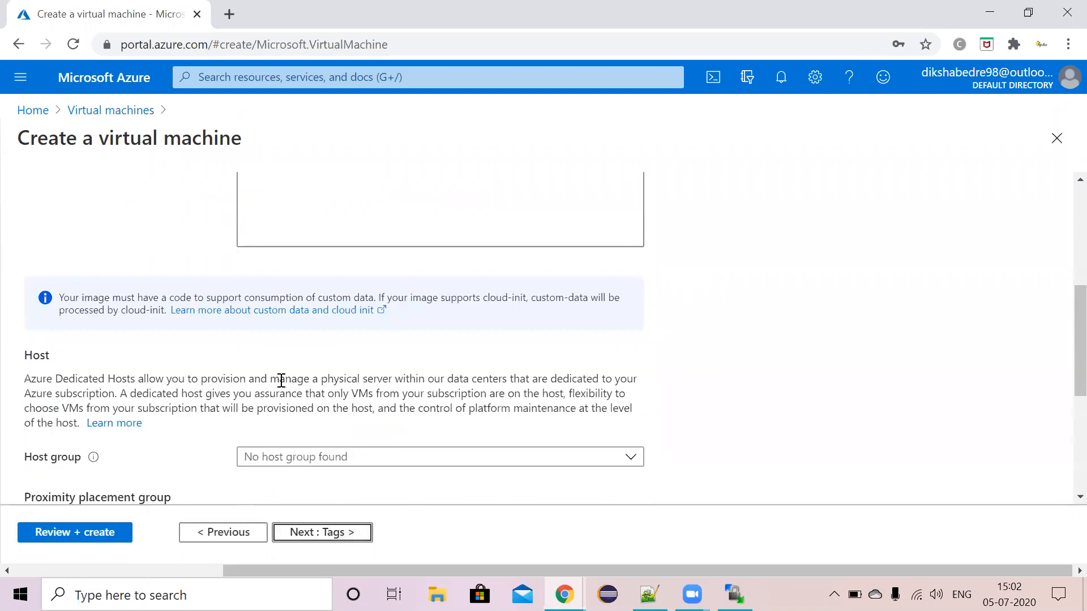
scroll(281, 380, down, 2)
scroll(226, 400, down, 1)
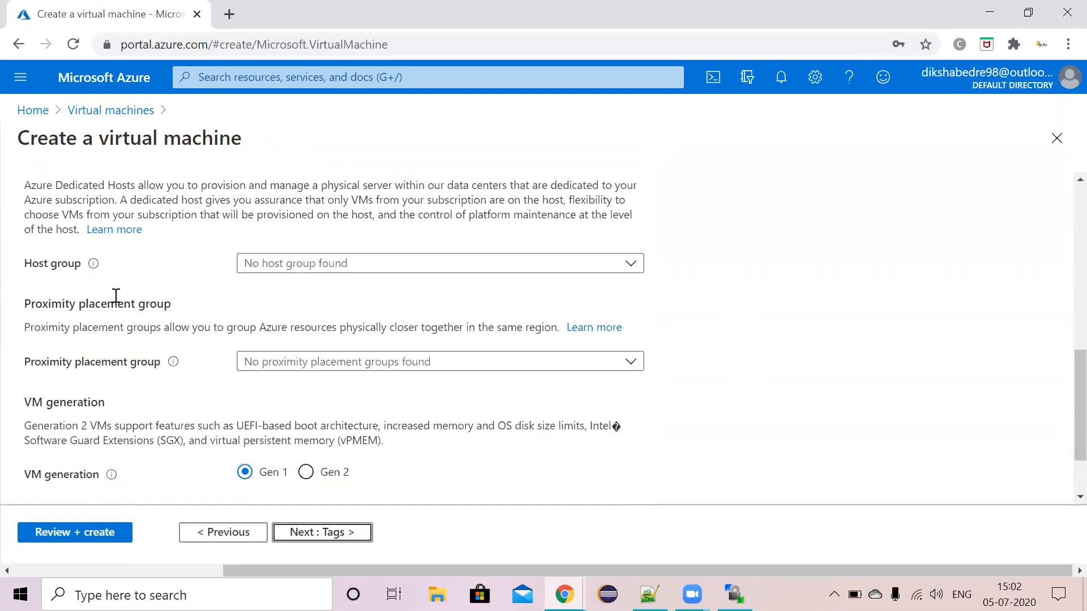
scroll(241, 371, down, 1)
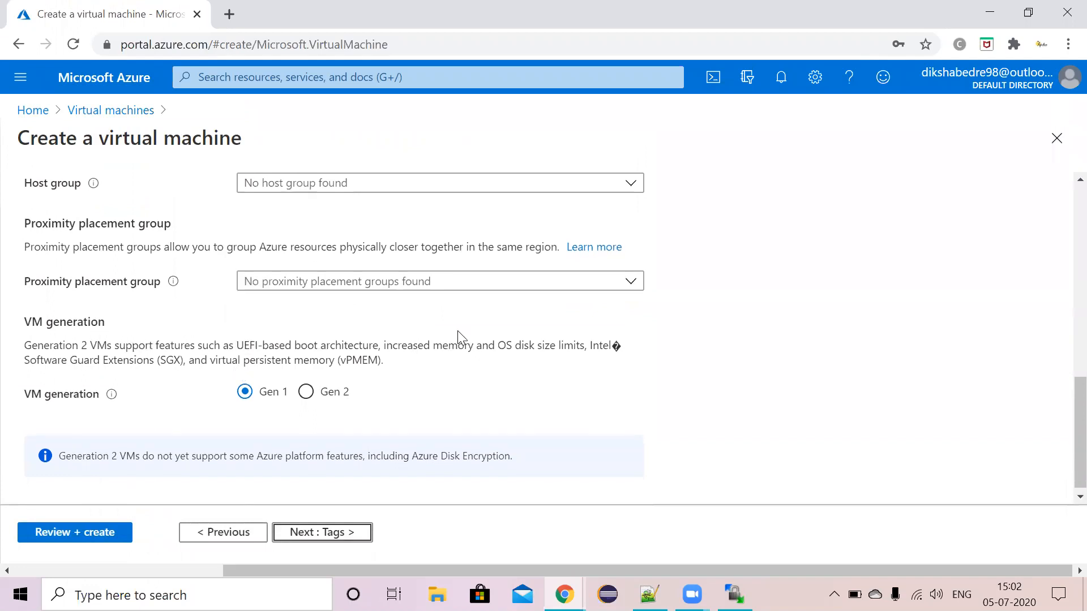
scroll(458, 331, down, 1)
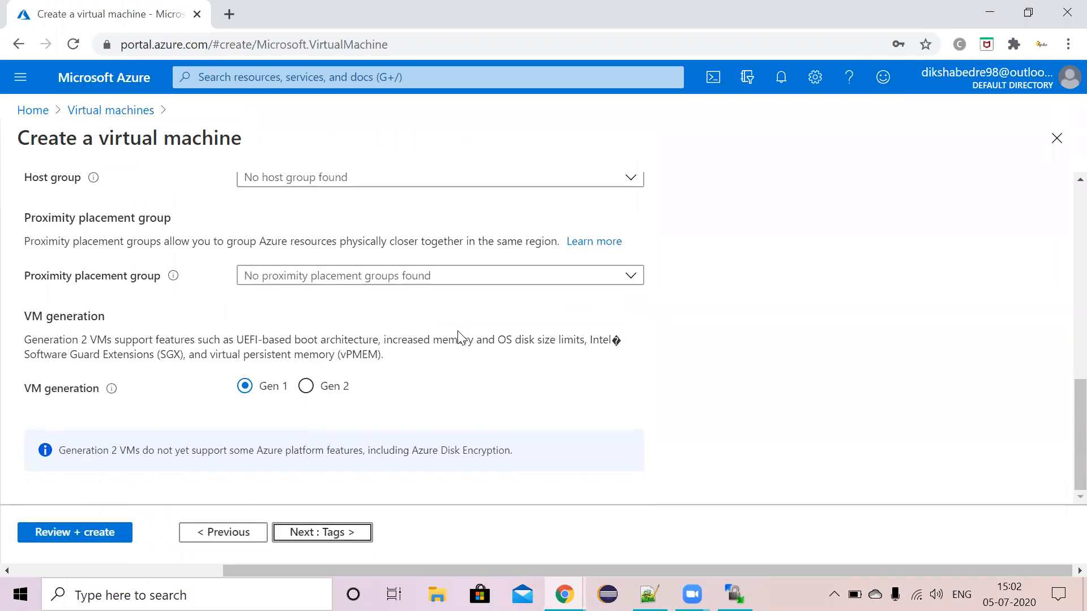
Step: Advance through Tags to Review + create; validation fails, so return to Management
click(324, 533)
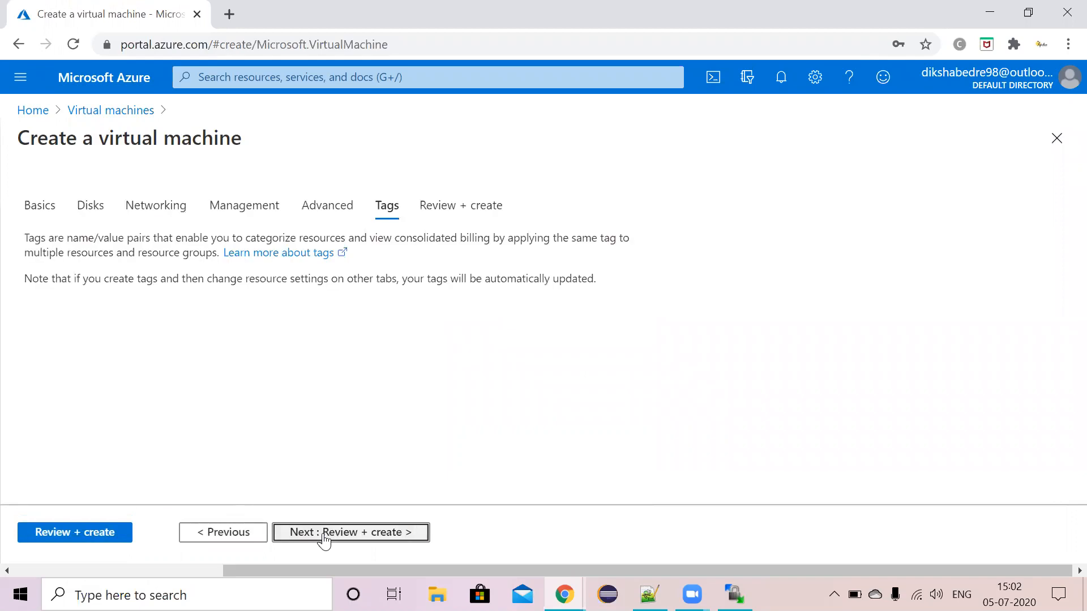
click(364, 539)
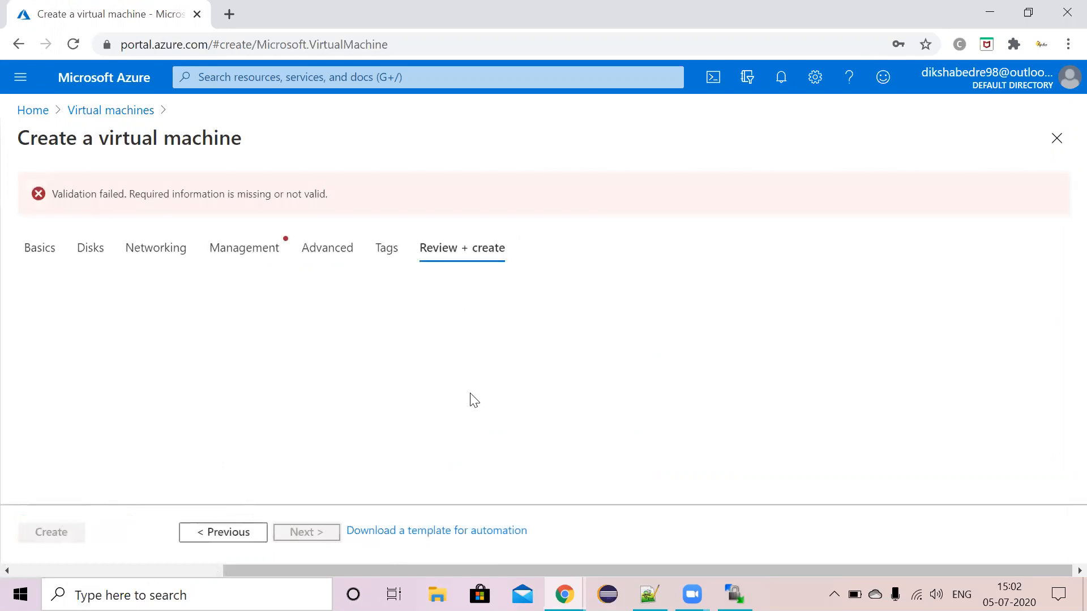
click(246, 252)
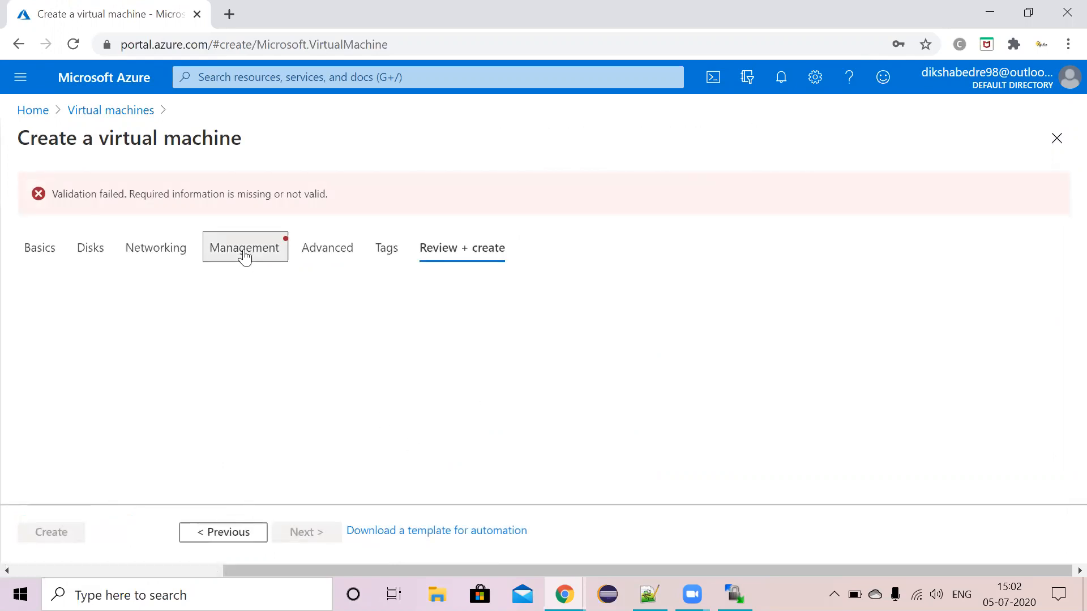
Step: Check the Diagnostics storage account dropdown, which has no existing account to choose
scroll(361, 426, down, 2)
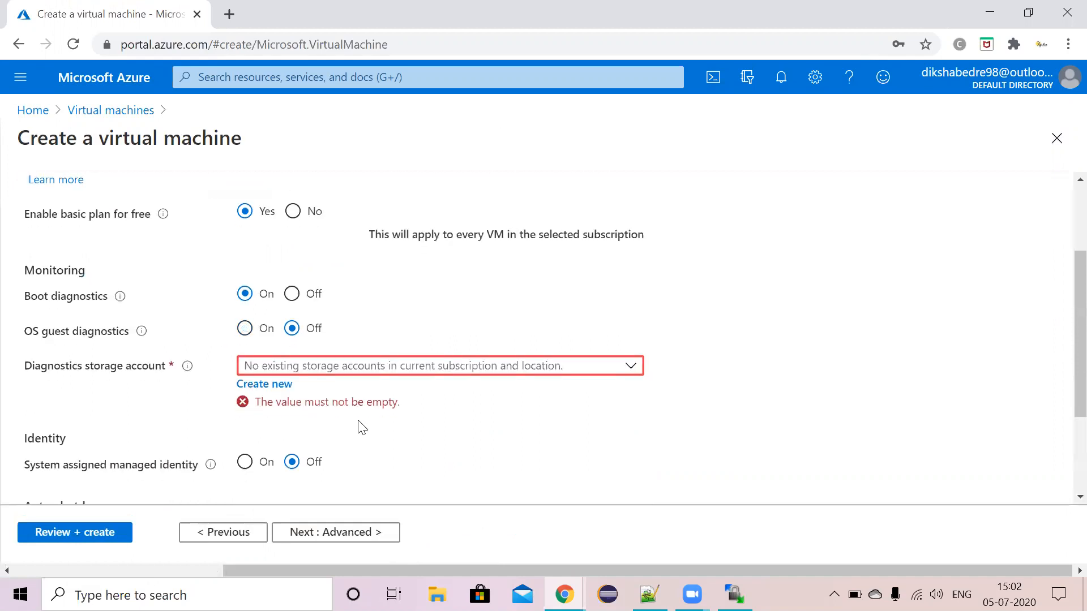
click(530, 375)
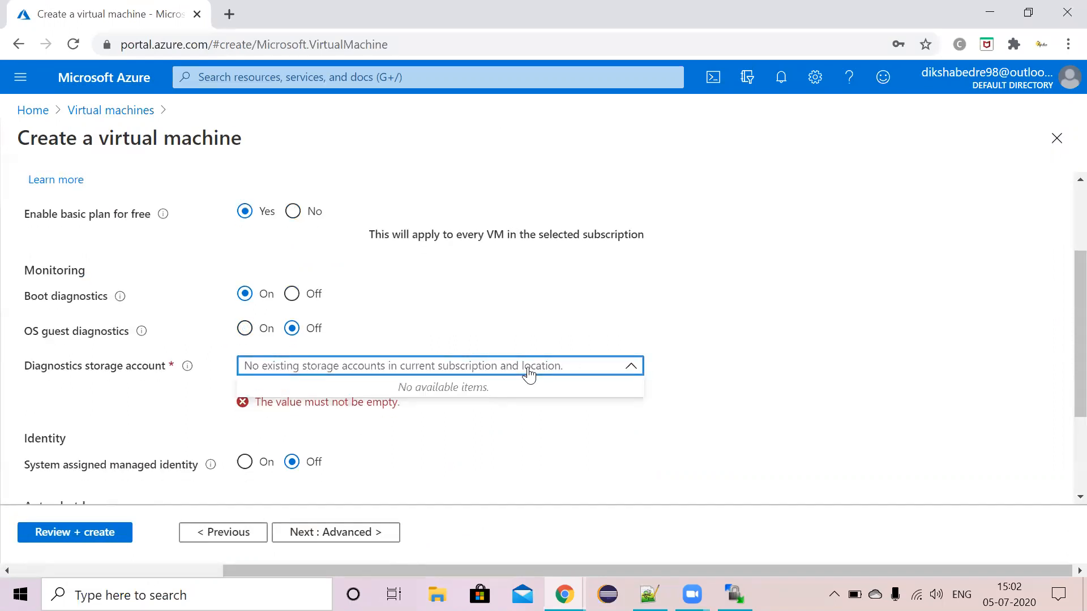
click(529, 375)
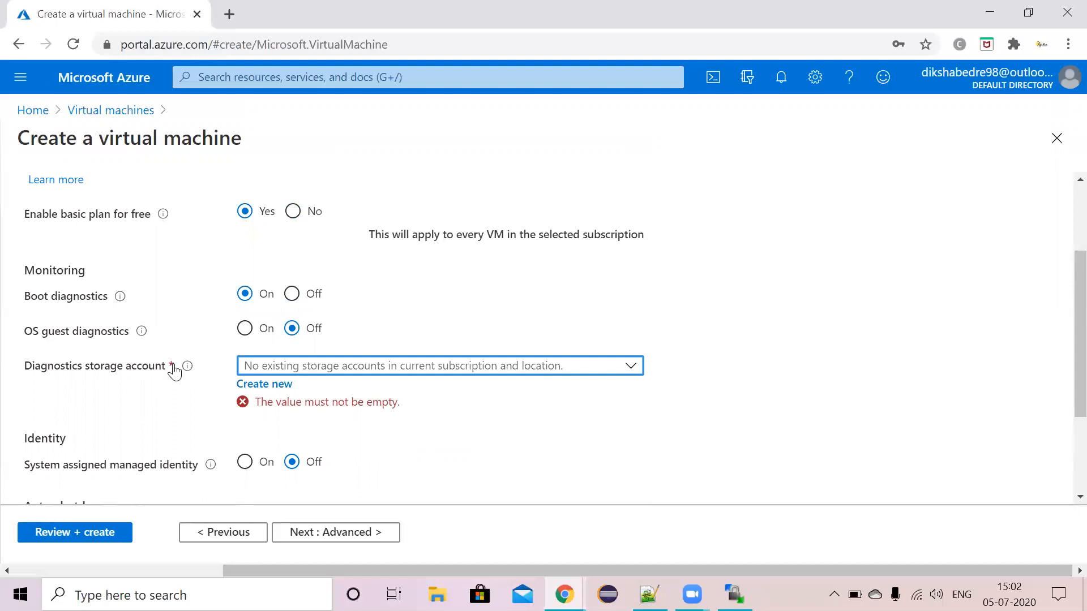
mouse_move(182, 368)
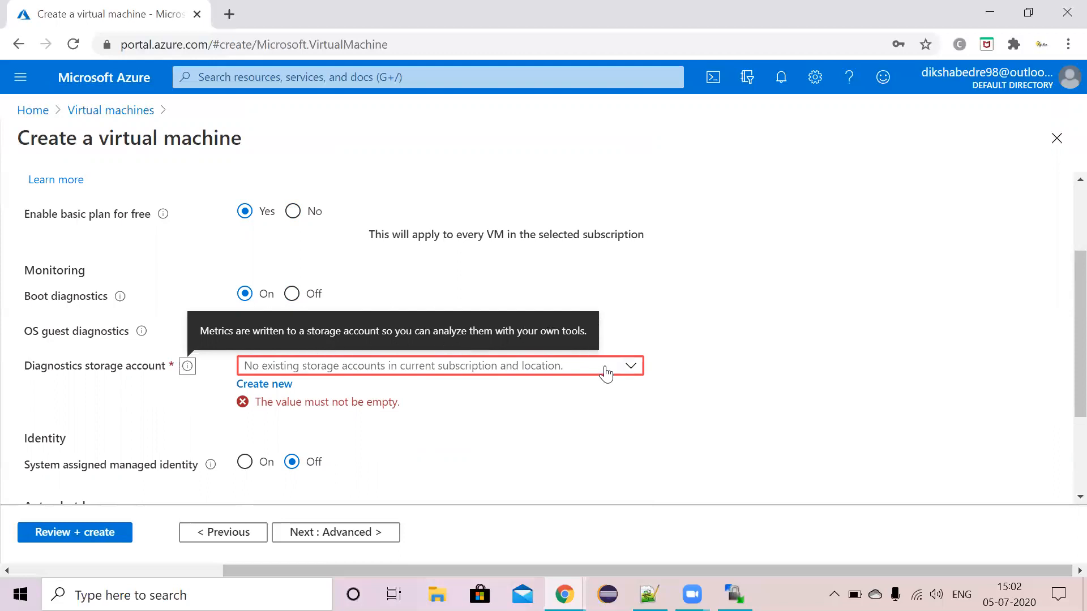
Step: Name a new diagnostics storage account demostoragevms
click(270, 385)
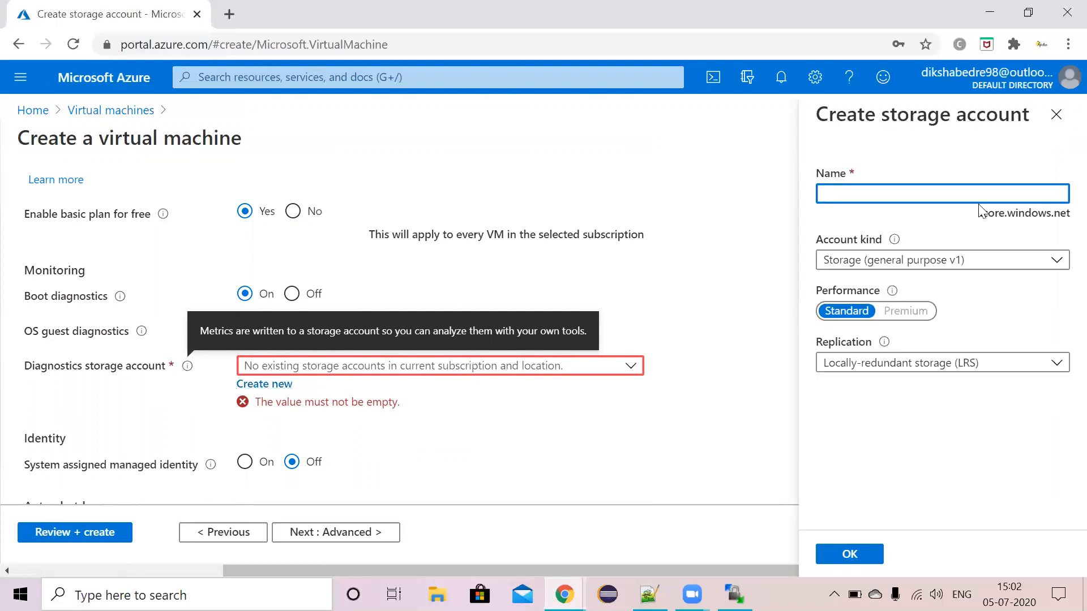
text(demo)
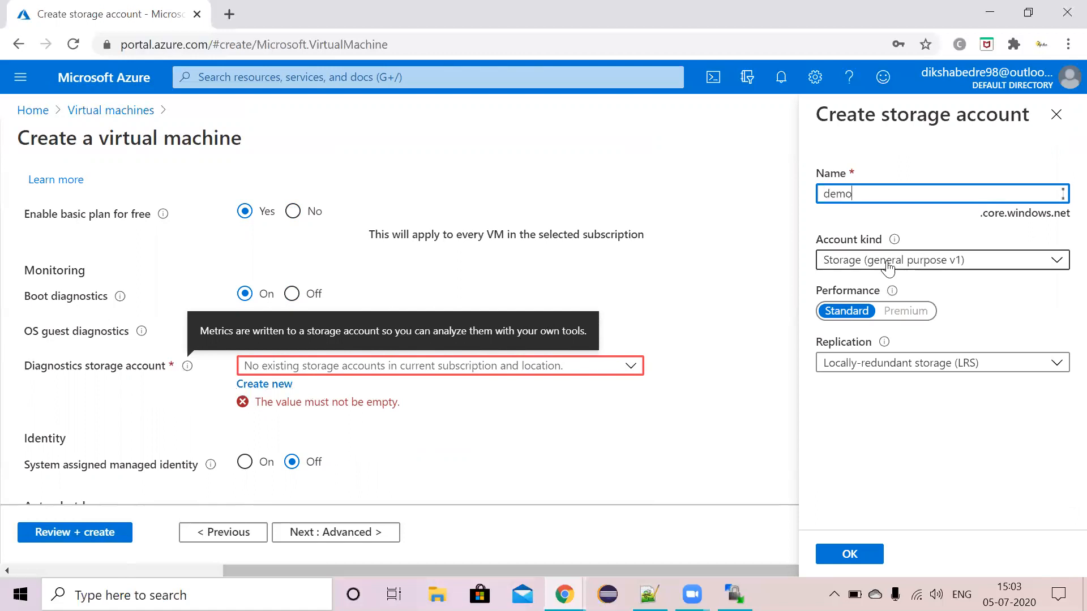
text(storage)
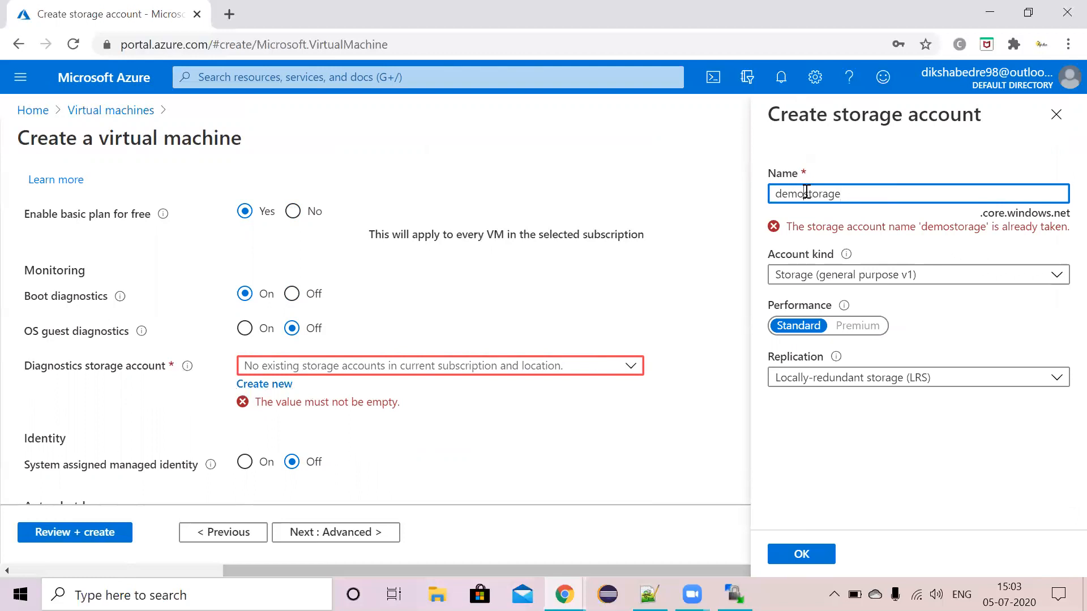
click(807, 193)
text(-)
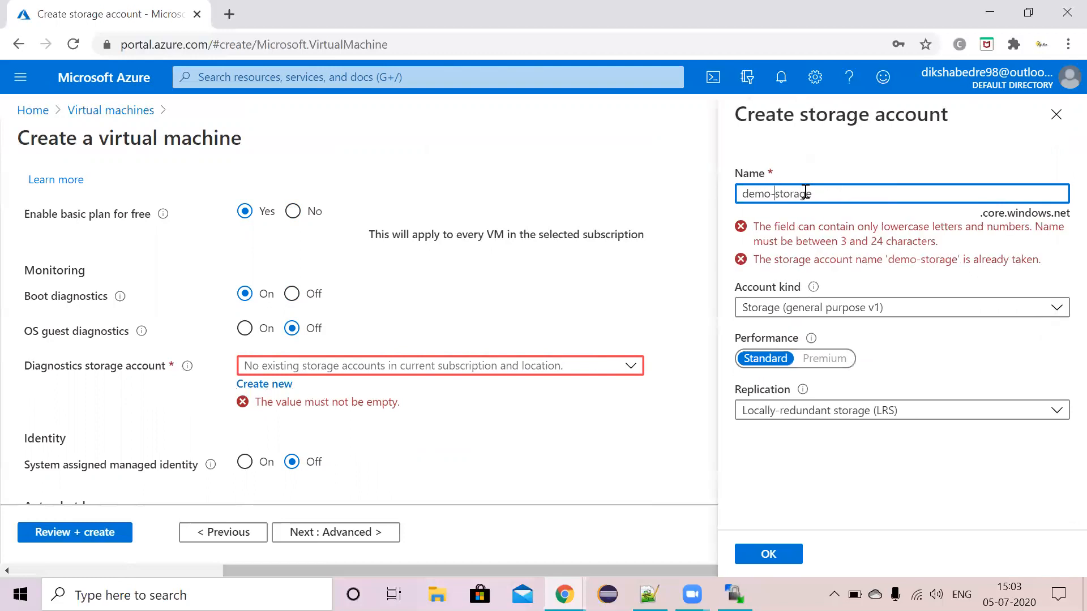
click(783, 194)
key(BackSpace)
key(BackSpace)
text(S)
click(826, 195)
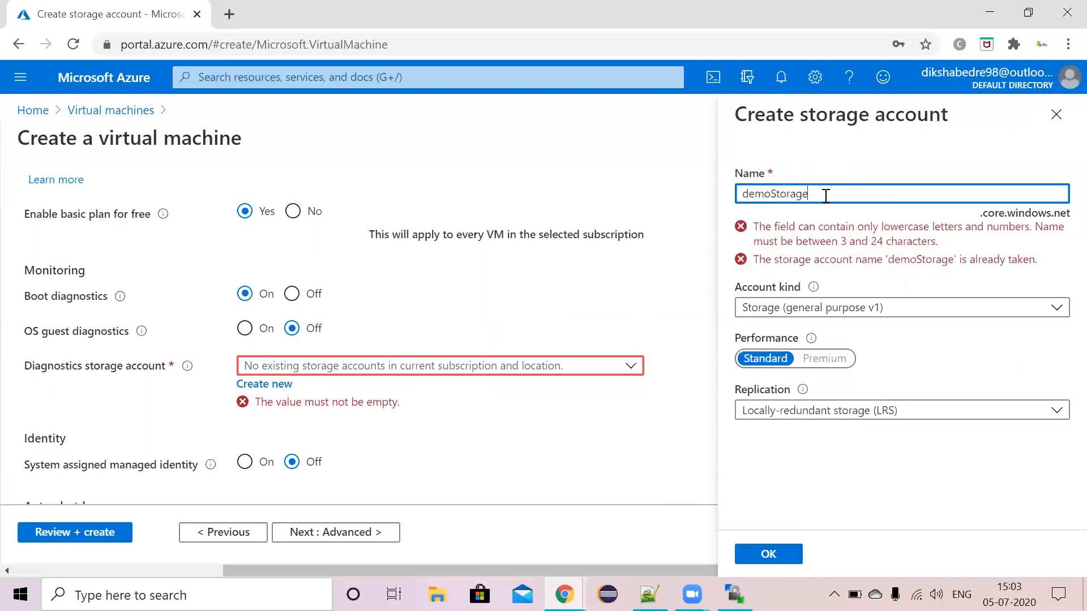
text(Vm)
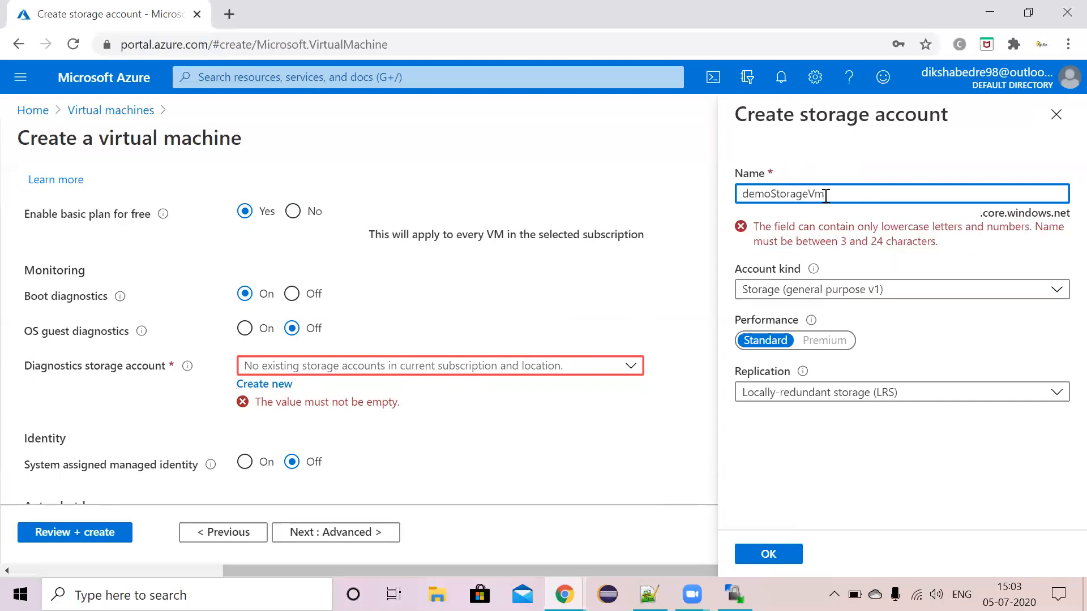
key(BackSpace)
key(BackSpace)
key(BackSpace)
key(BackSpace)
key(BackSpace)
key(BackSpace)
key(BackSpace)
key(BackSpace)
key(BackSpace)
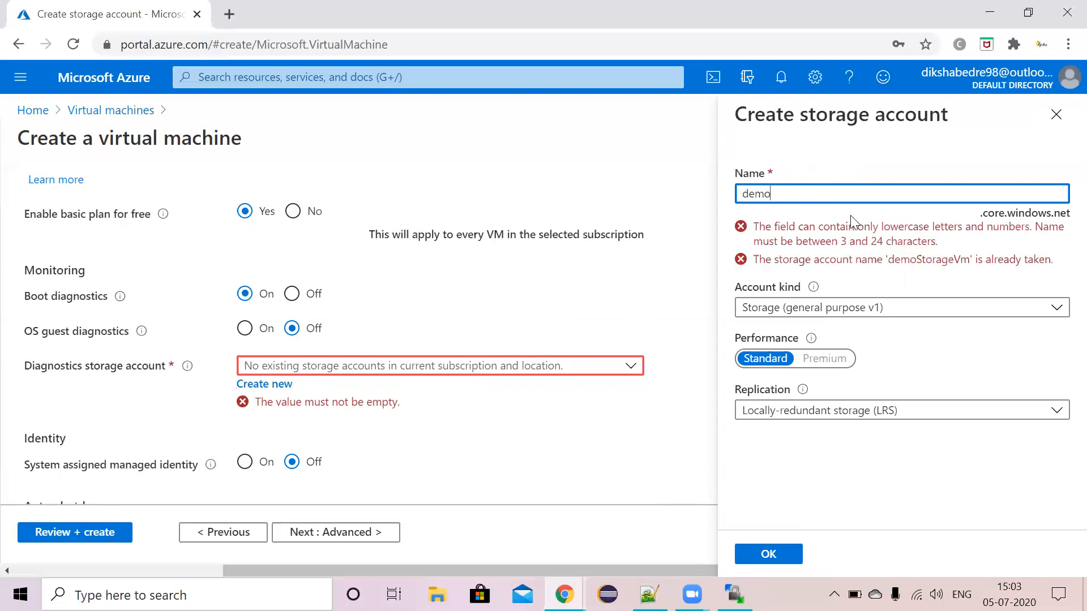
text(storagevm)
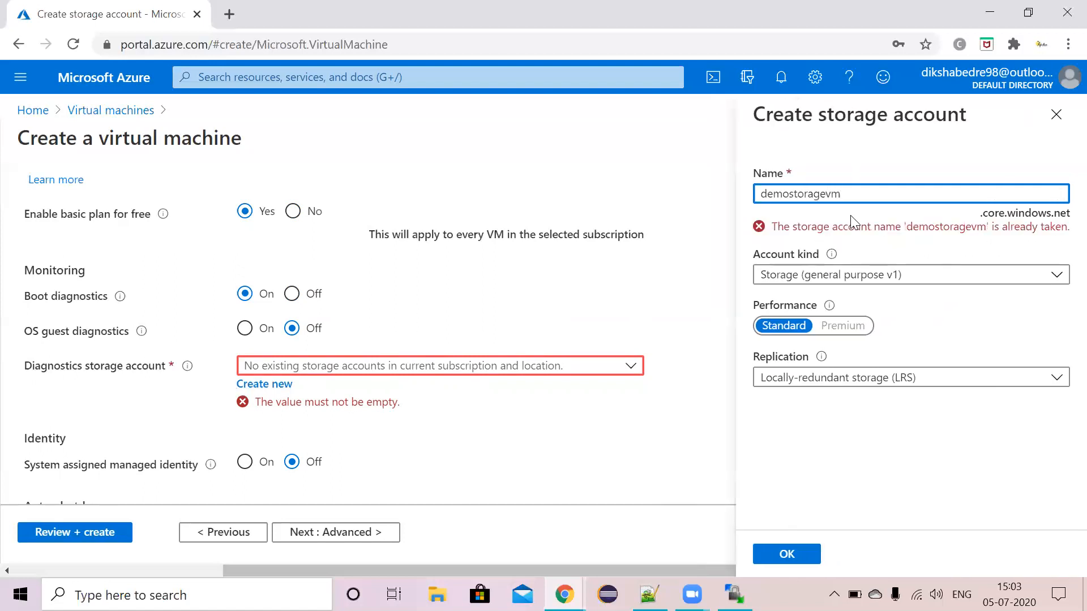
text(a)
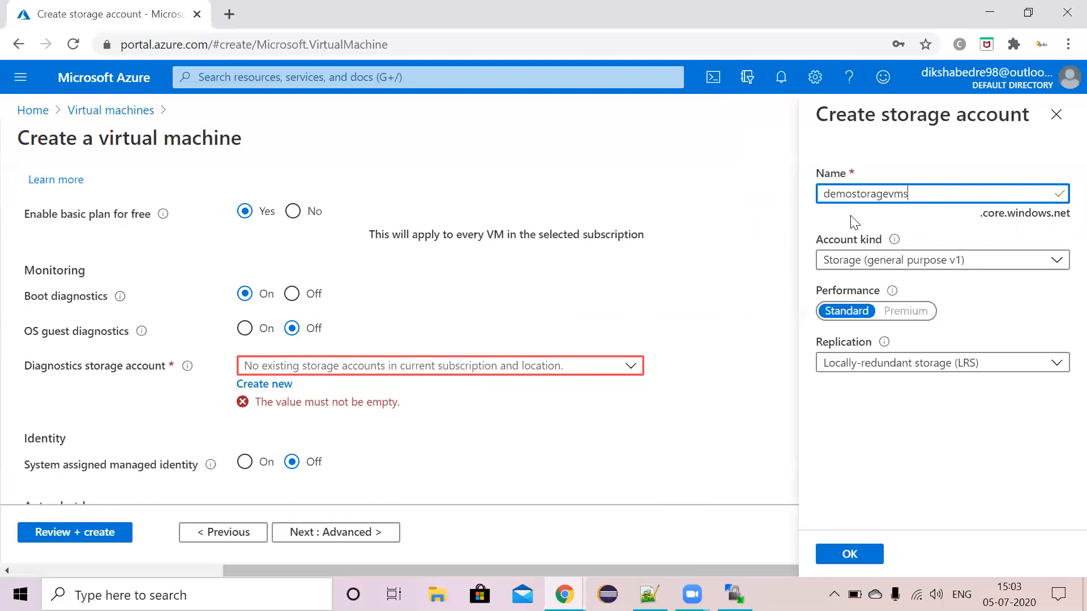
Step: Confirm the demostoragevms account and advance past Advanced to the Tags settings
click(857, 555)
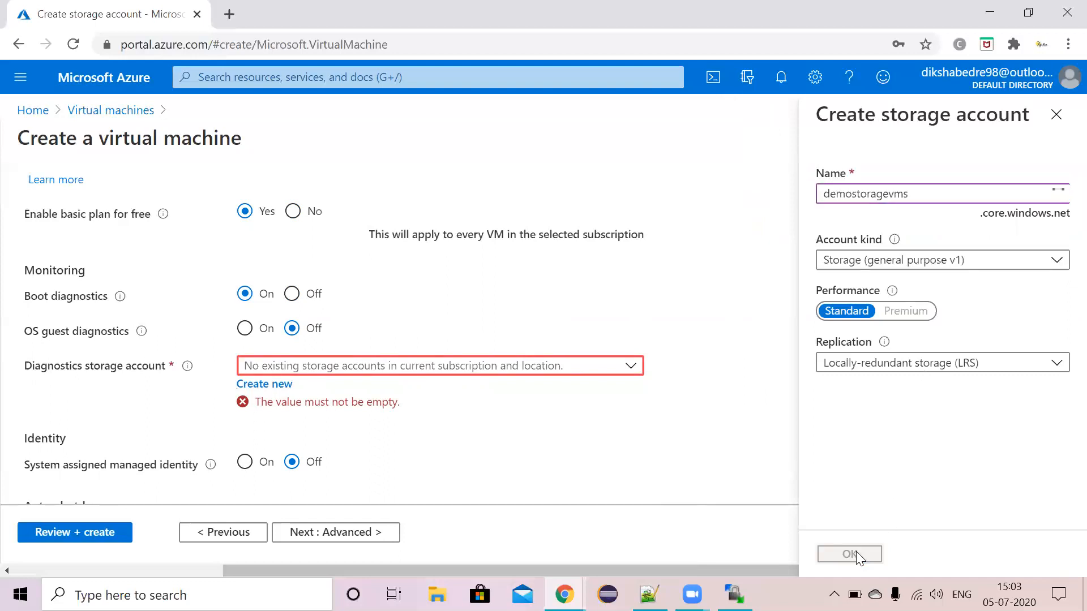
click(352, 537)
click(352, 537)
Step: Pass validation and review the summary: demo-vnet, subnet 10.0.0.0/24, demo-vm-ip, boot diagnostics on
click(352, 535)
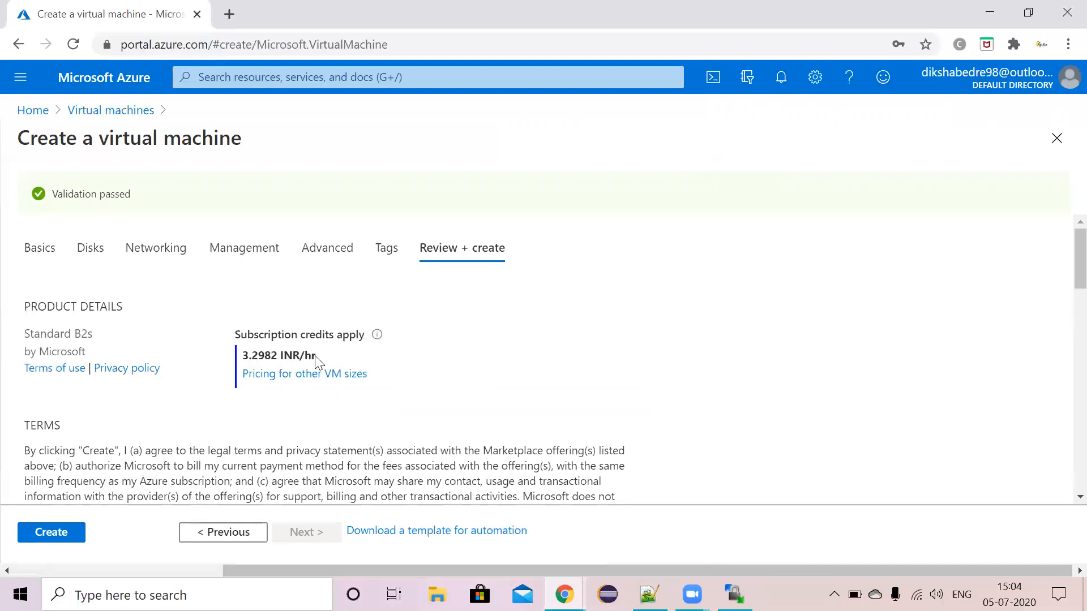
scroll(400, 376, down, 2)
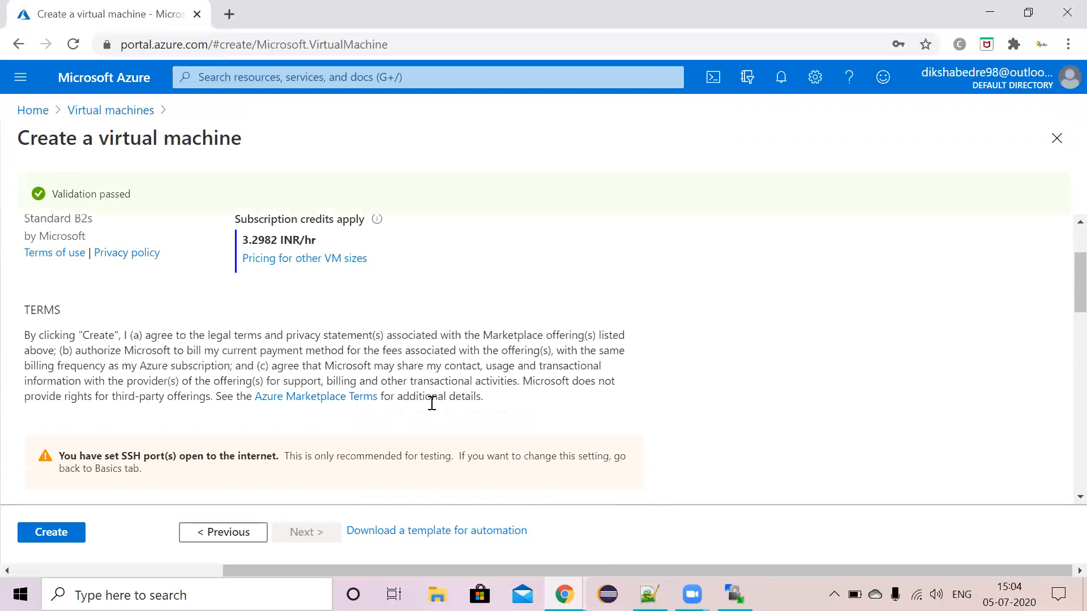
scroll(431, 403, down, 4)
scroll(437, 376, down, 6)
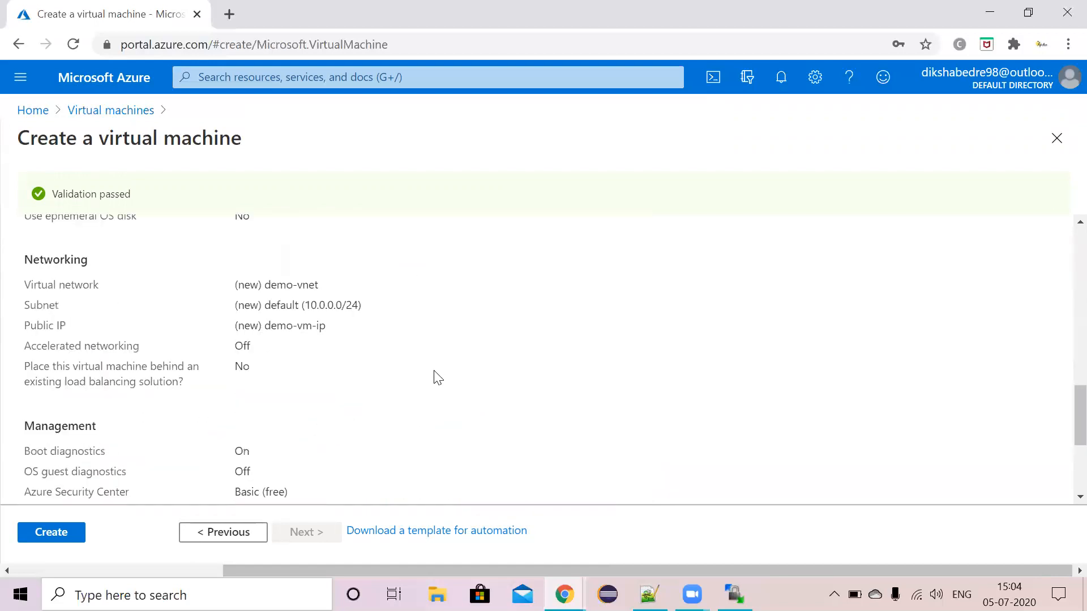
scroll(438, 378, down, 4)
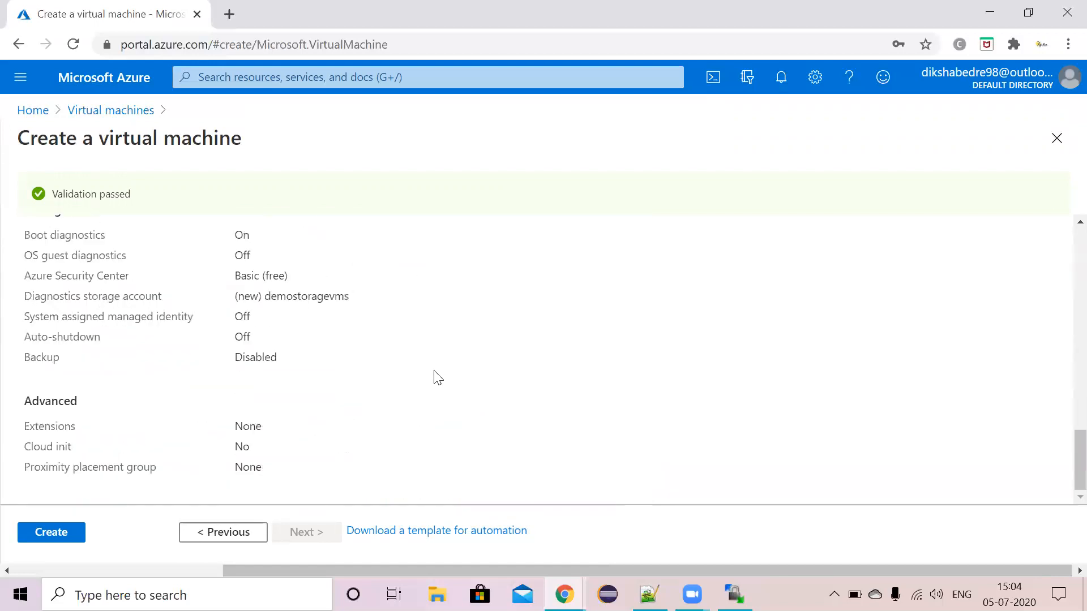
Step: Create demo-vm and watch Notifications until the deployment to resource group demo succeeds
click(55, 535)
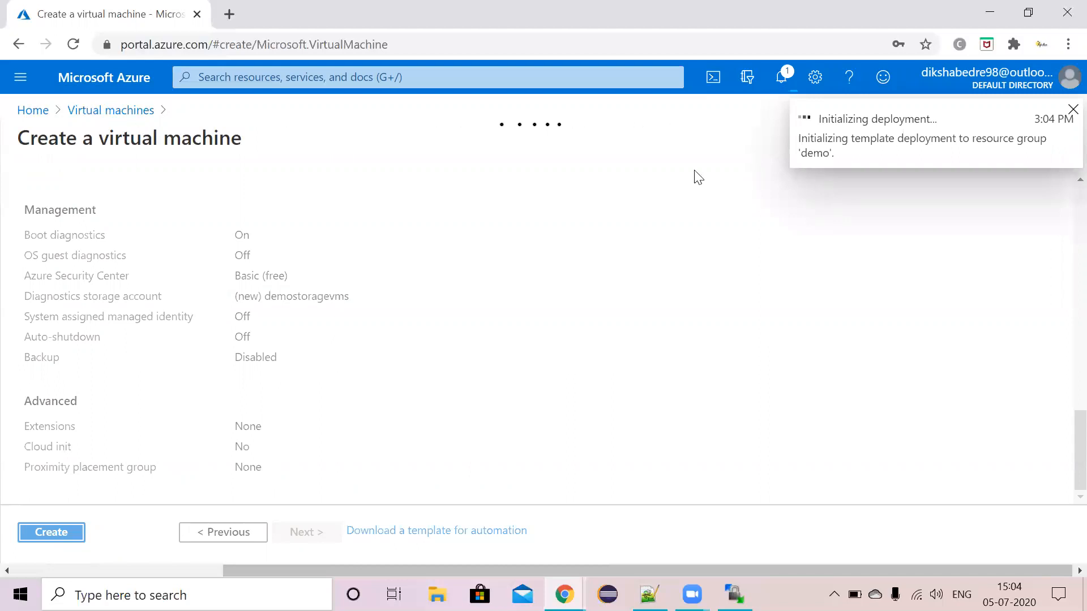
click(784, 79)
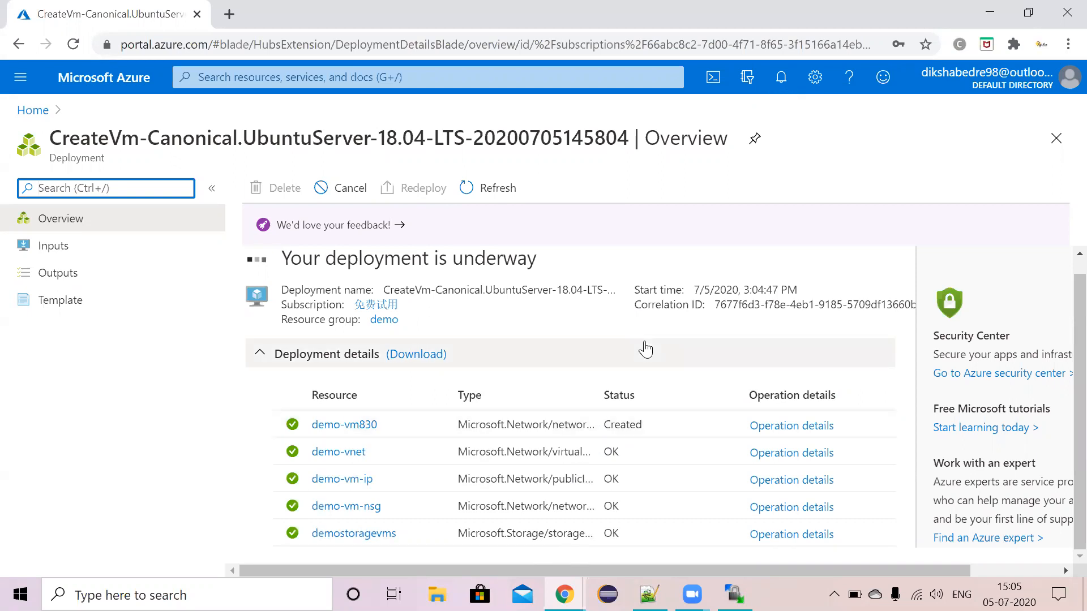
click(784, 90)
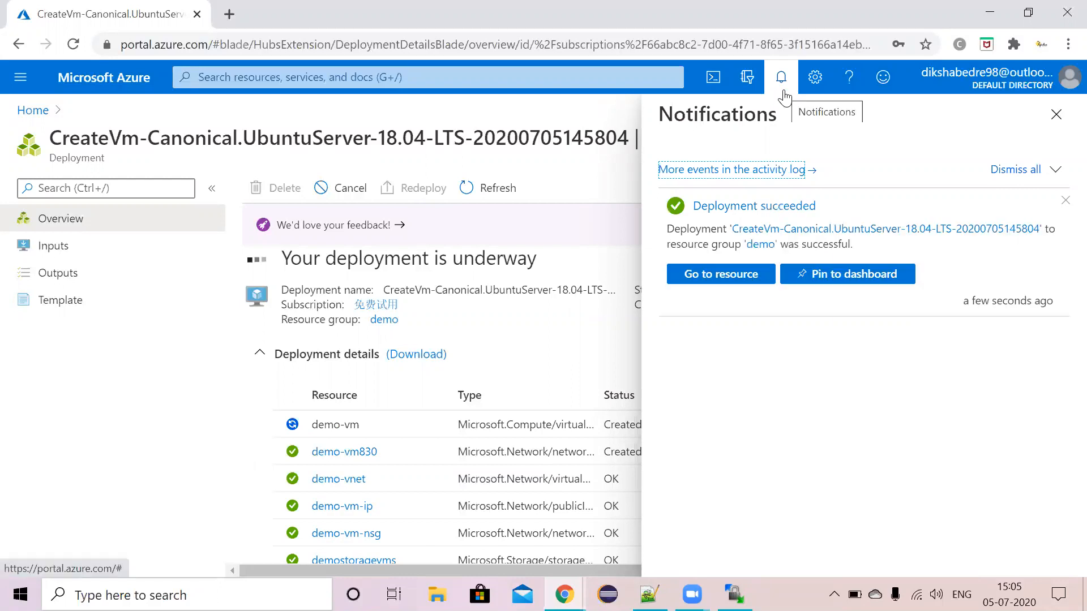
Step: Go to the demo-vm resource and open the Configuration page of public IP demo-vm-ip
click(715, 276)
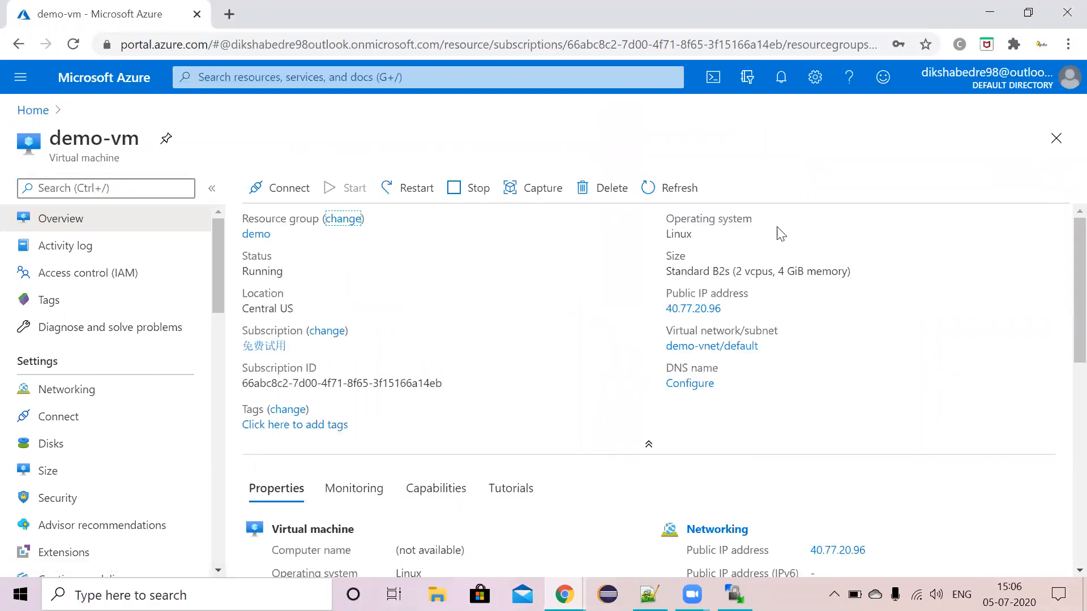
click(708, 385)
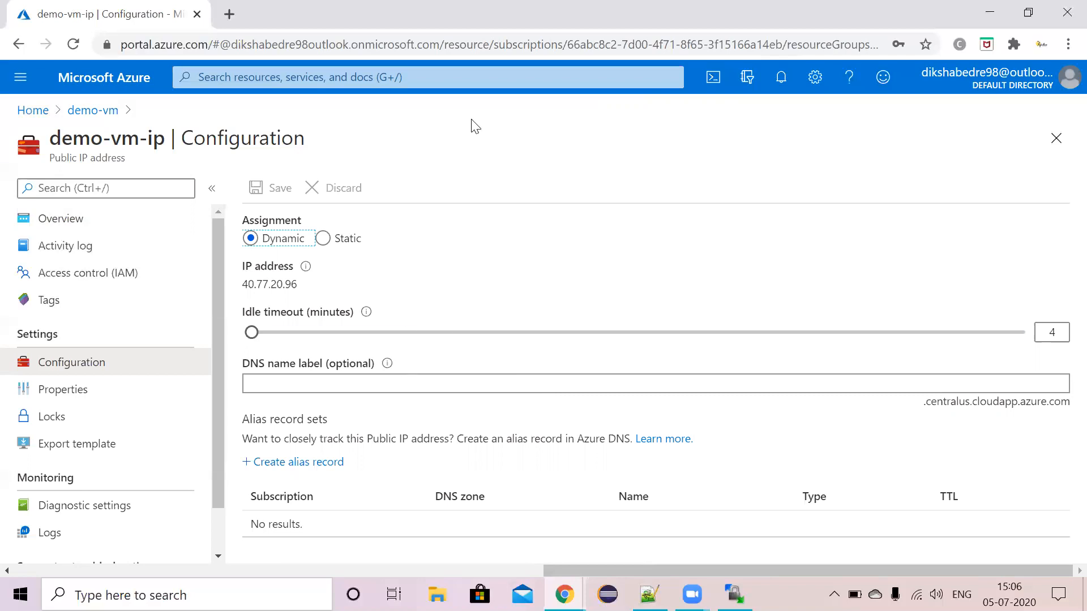
Step: Give demo-vm-ip the DNS label demo-vm and Static assignment, then save
click(274, 384)
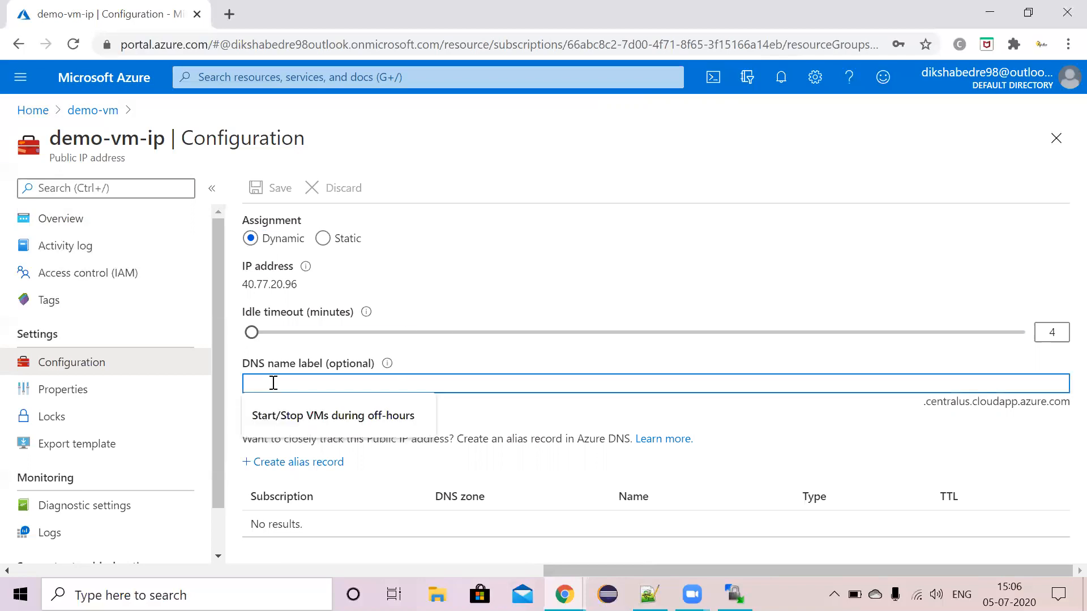
text(demo)
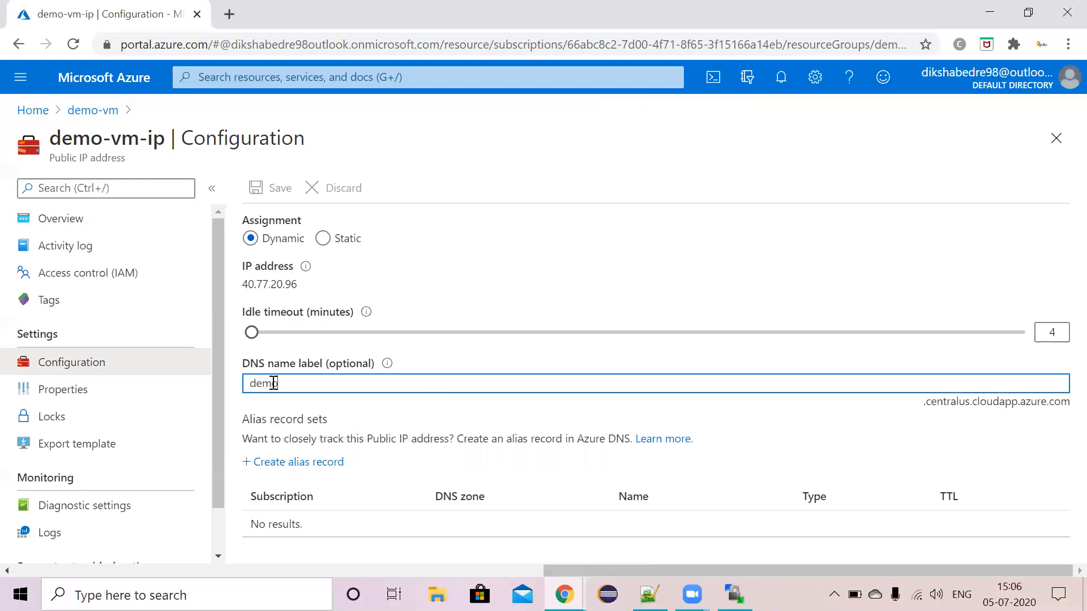
text(-vm)
scroll(317, 309, left, 1)
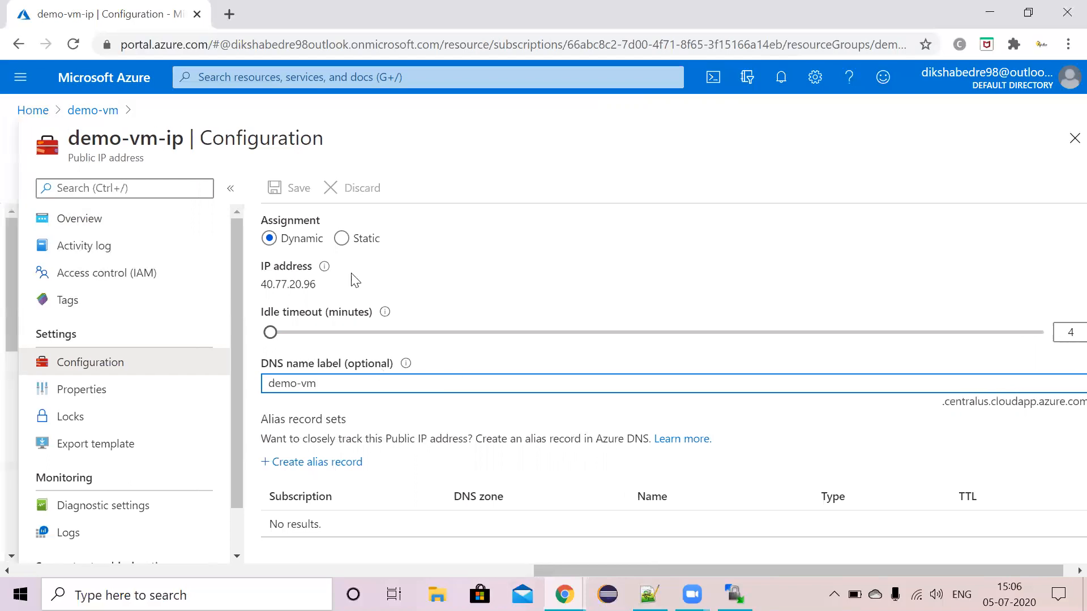
scroll(321, 349, right, 1)
click(324, 239)
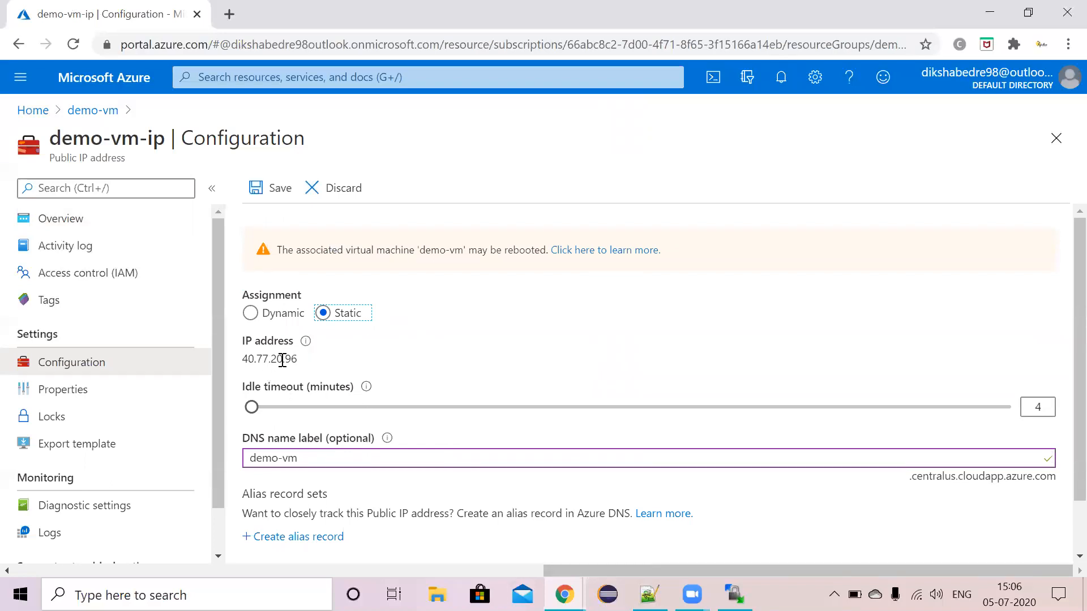
click(277, 199)
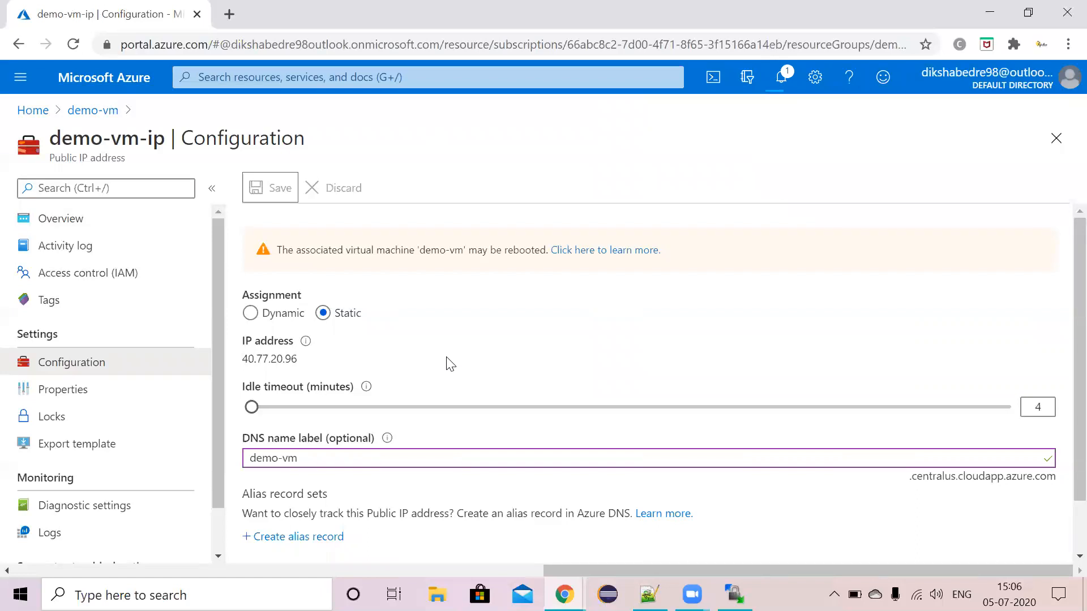
Step: Confirm the save in Notifications and view the public IP overview
click(784, 80)
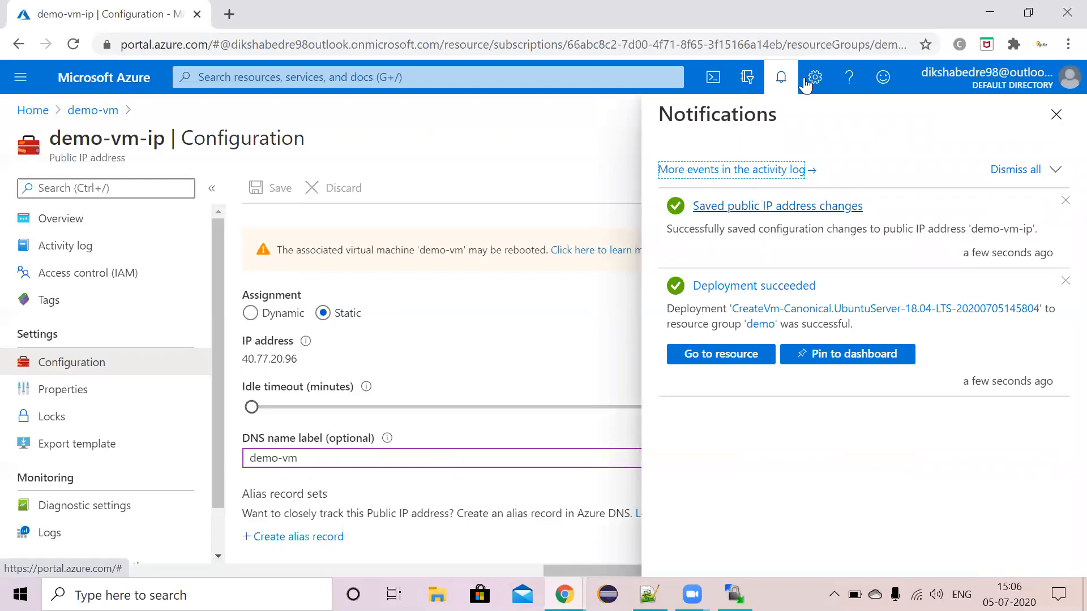
click(781, 84)
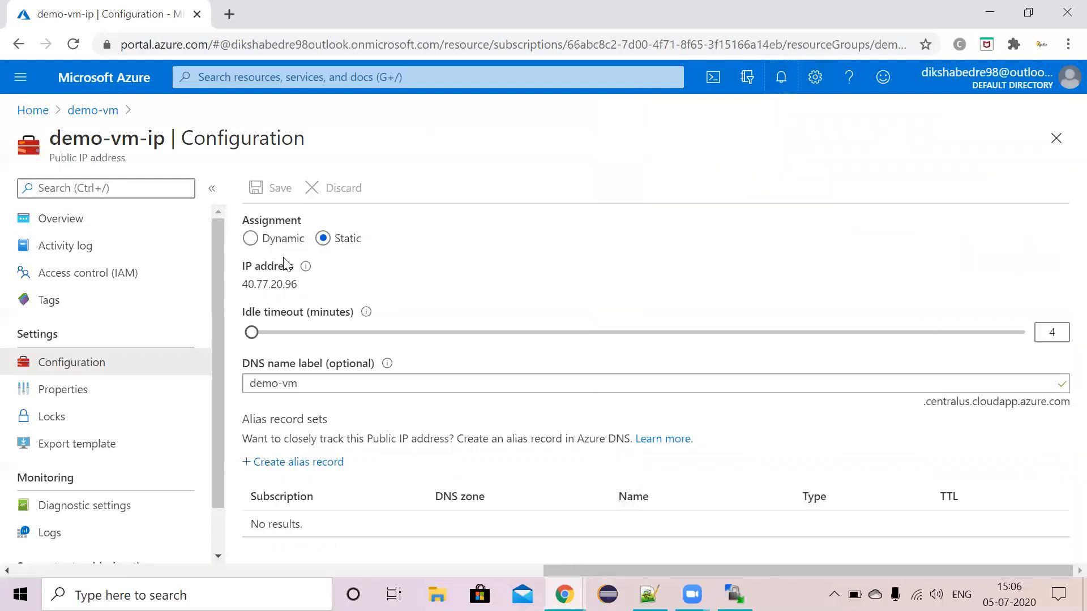
click(130, 226)
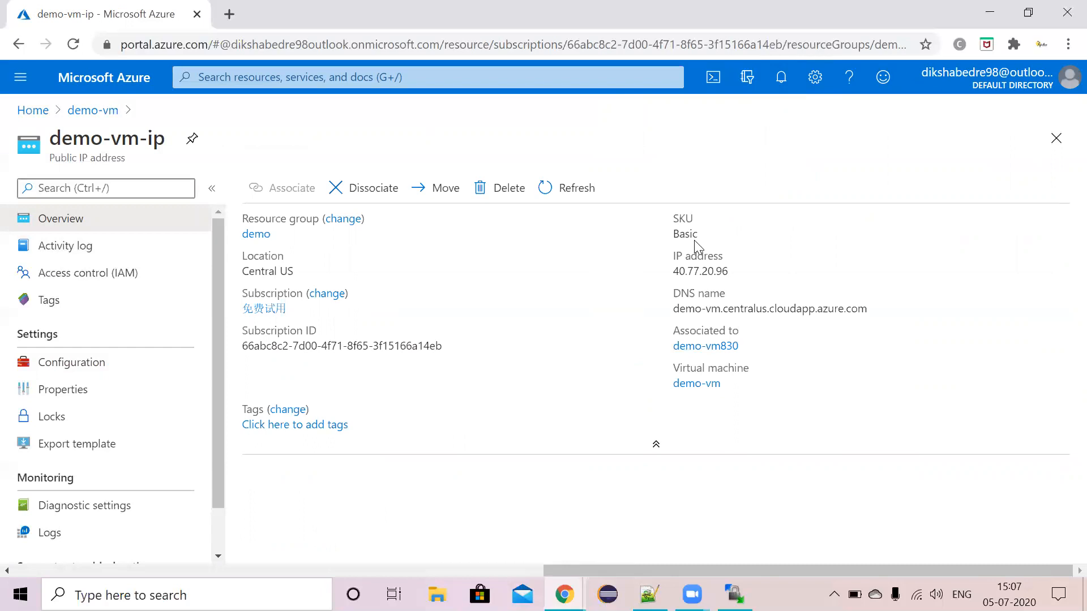
Step: Refresh the public IP details and return to the demo-vm overview
click(591, 192)
click(103, 113)
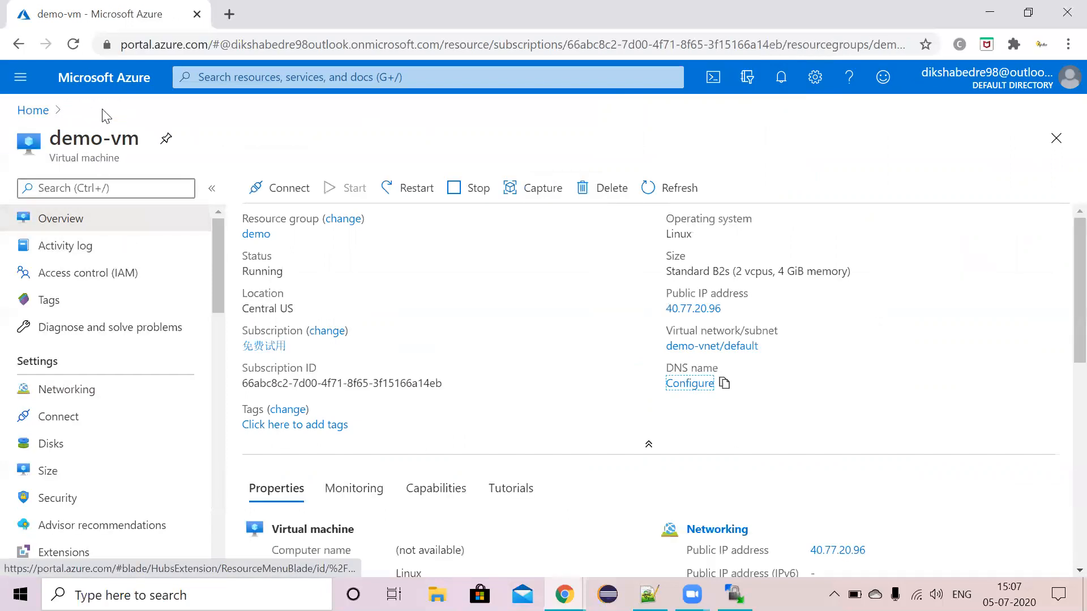
scroll(825, 429, down, 2)
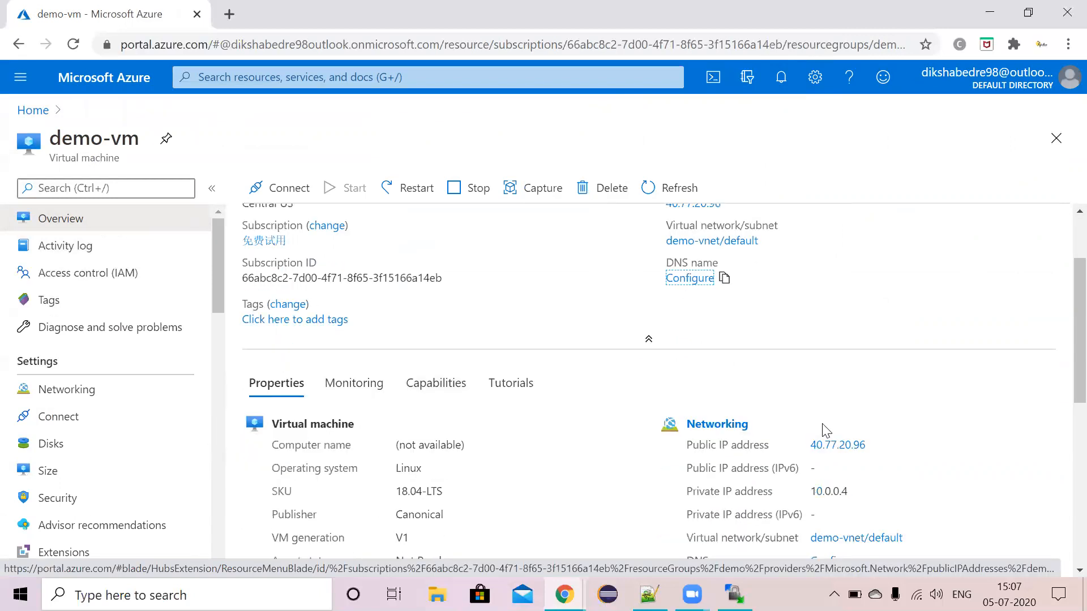
scroll(825, 429, up, 2)
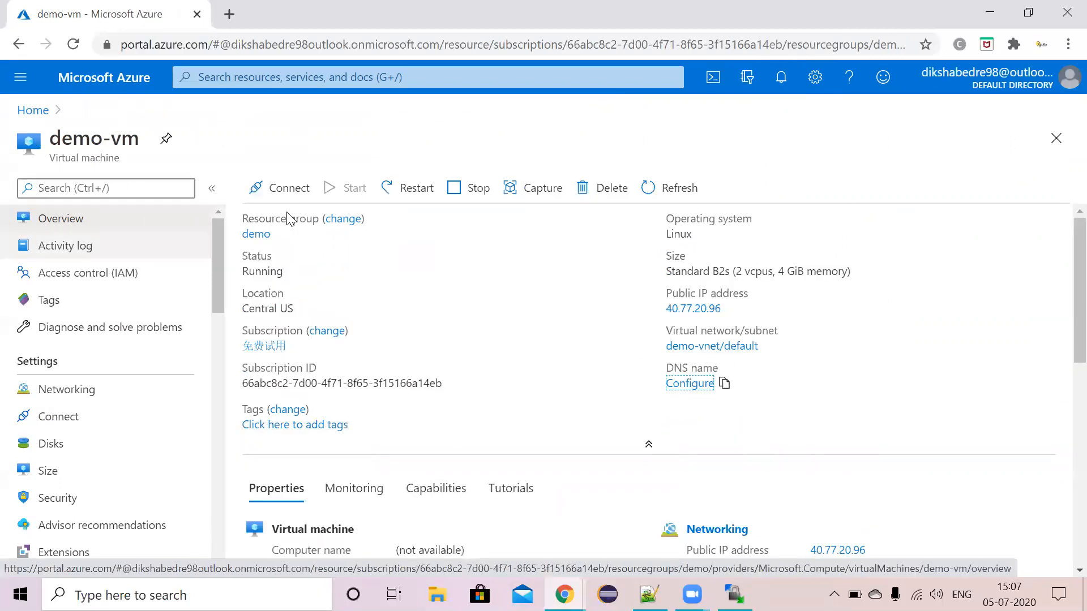
scroll(903, 401, down, 1)
scroll(903, 401, up, 1)
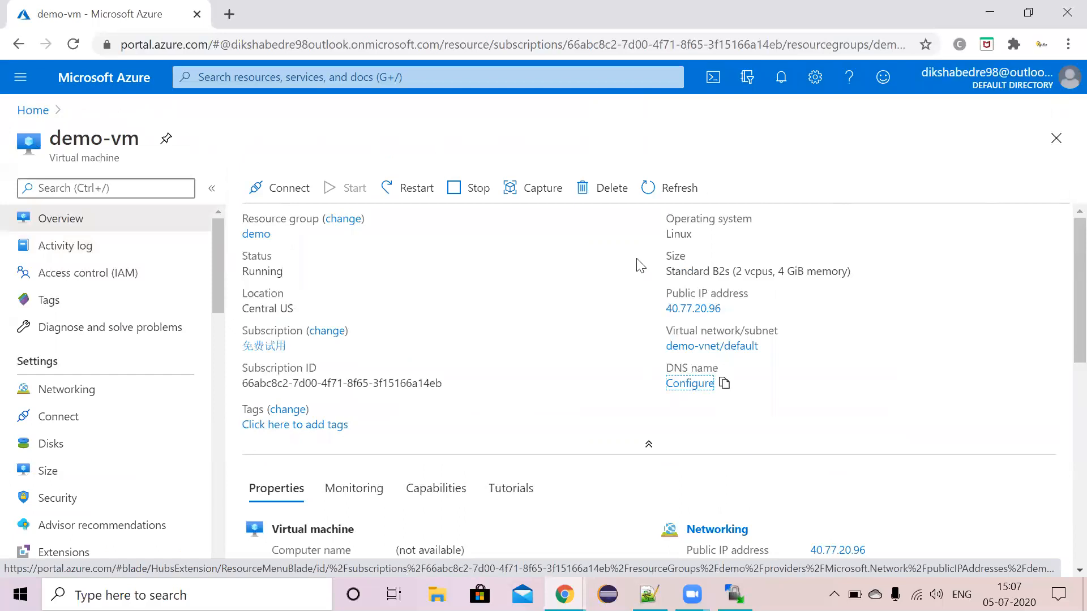
Step: Review the VM's operating system and Standard size, refresh, and bring WinSCP's update notice forward
drag(666, 234, 806, 286)
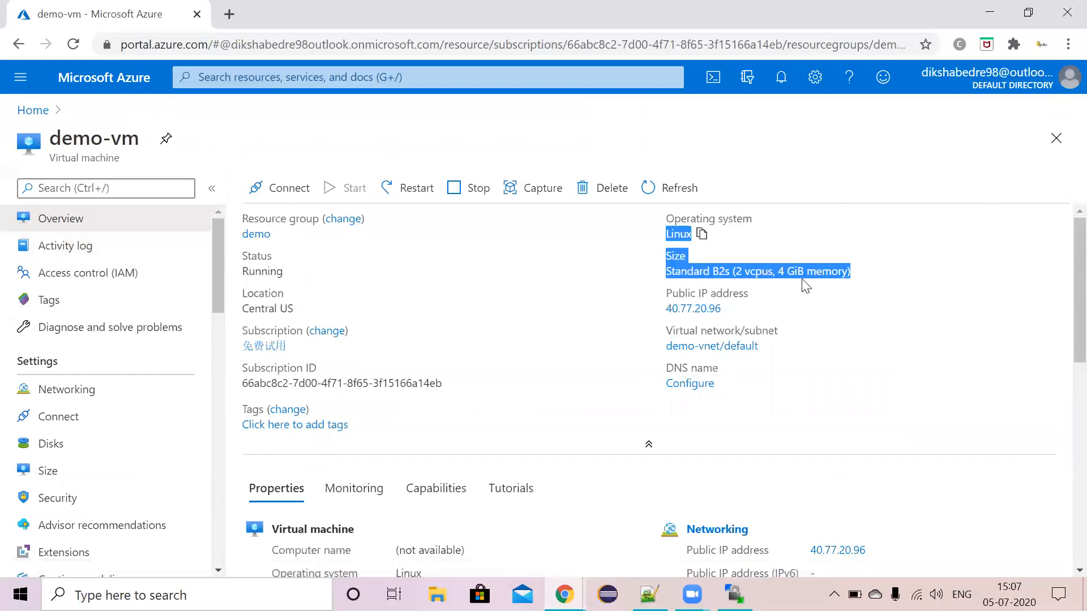
click(807, 289)
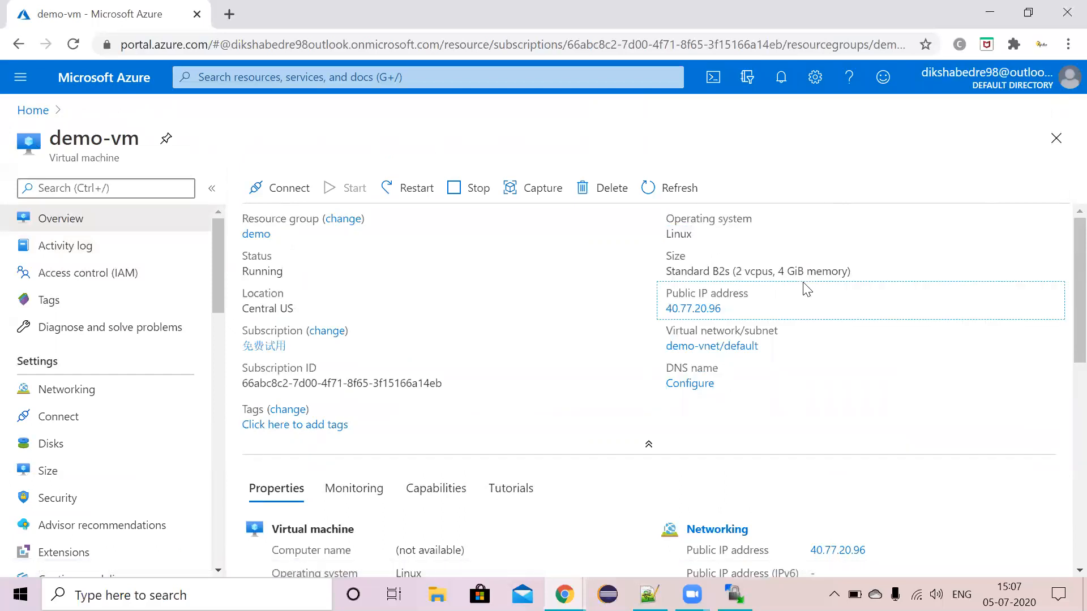
double_click(688, 270)
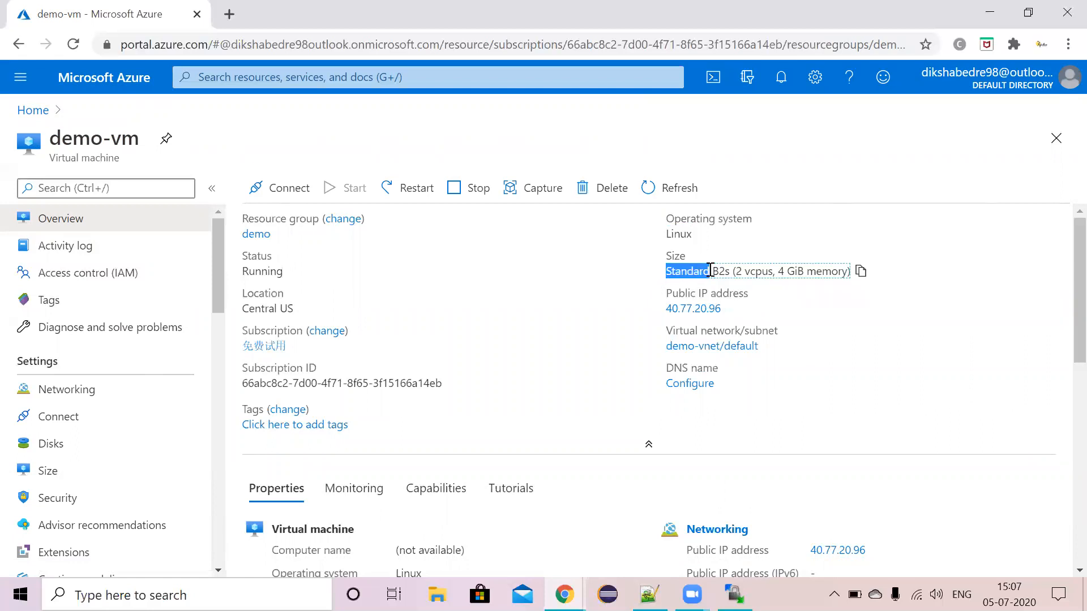
click(741, 279)
scroll(613, 365, down, 6)
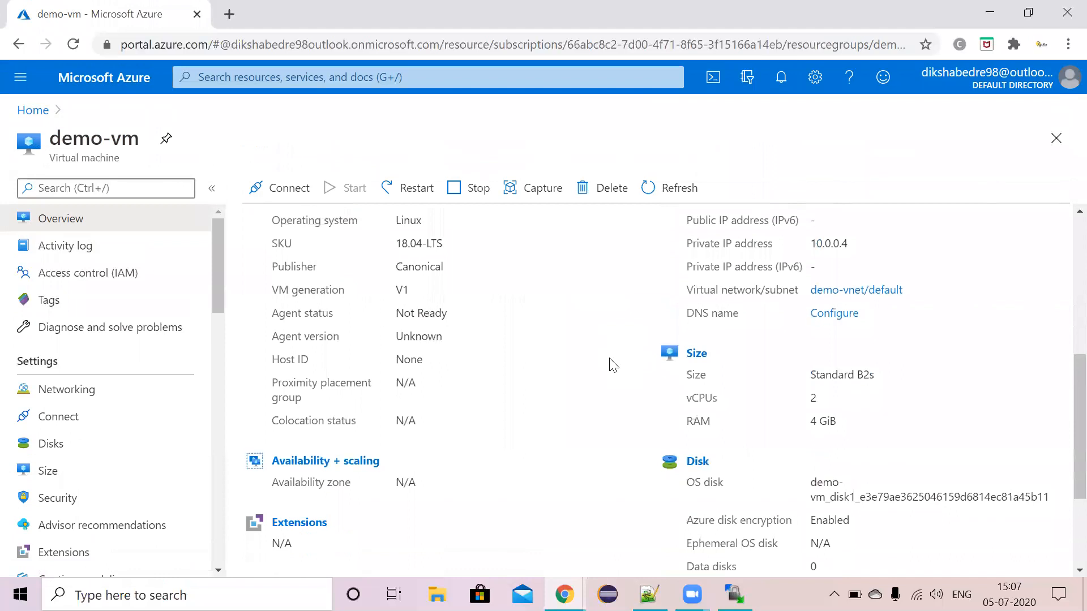
scroll(613, 365, up, 2)
scroll(613, 365, down, 5)
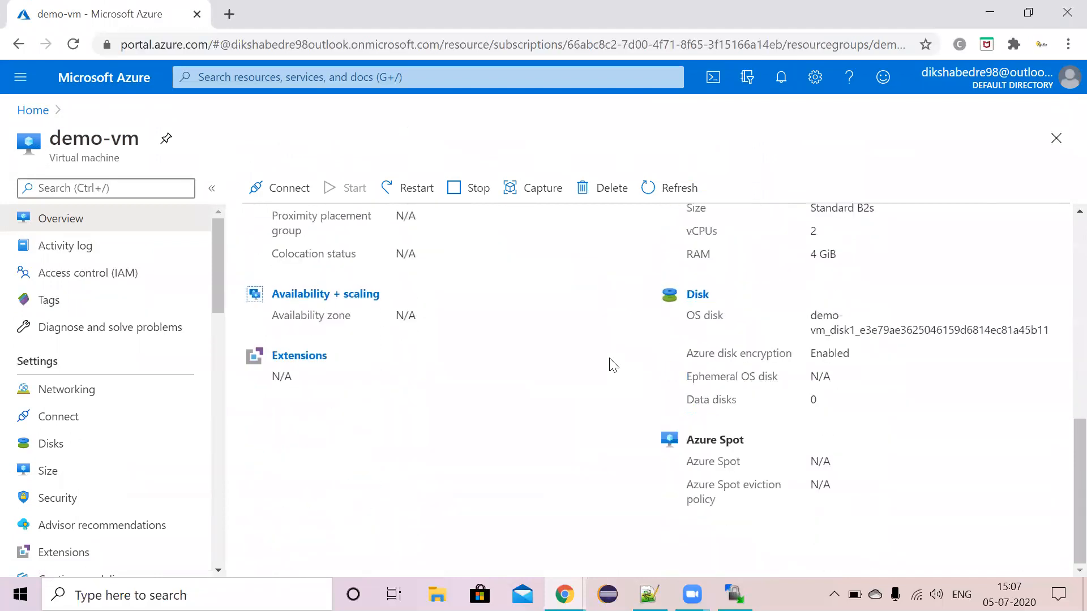
scroll(613, 365, up, 9)
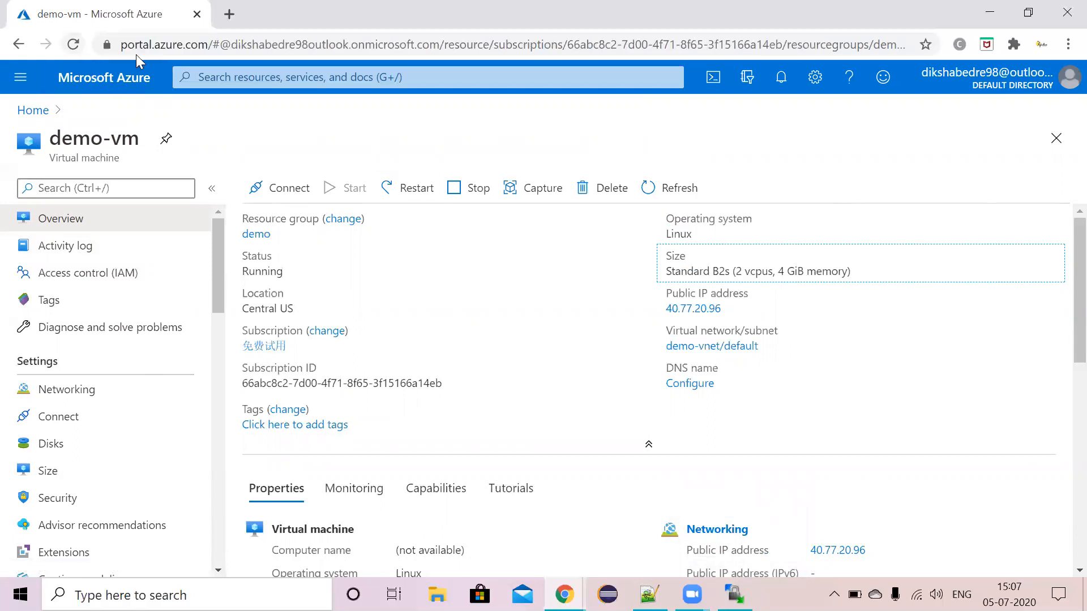
click(666, 189)
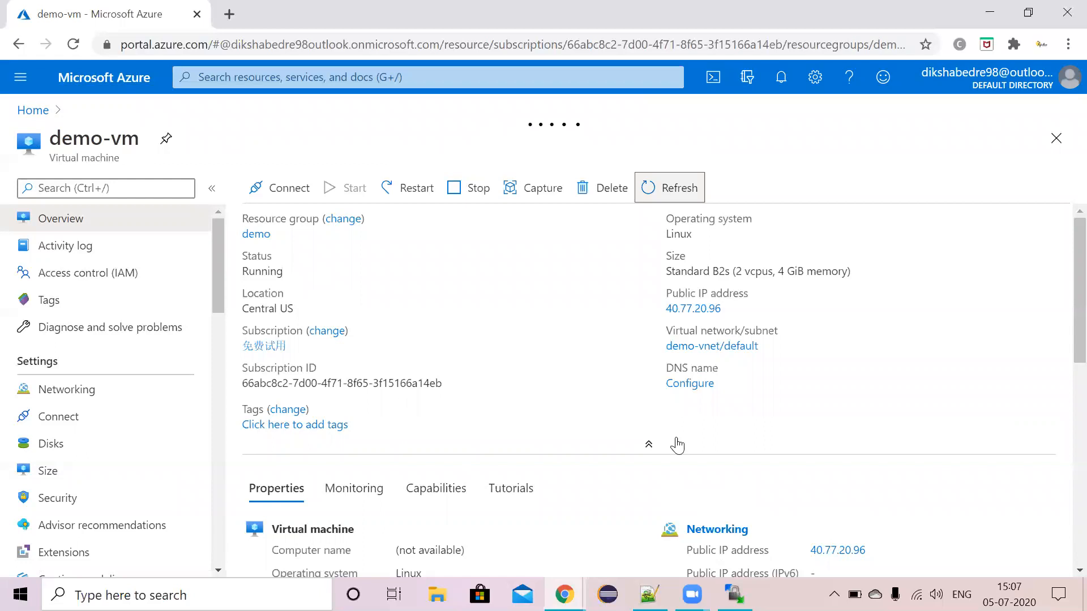
click(731, 591)
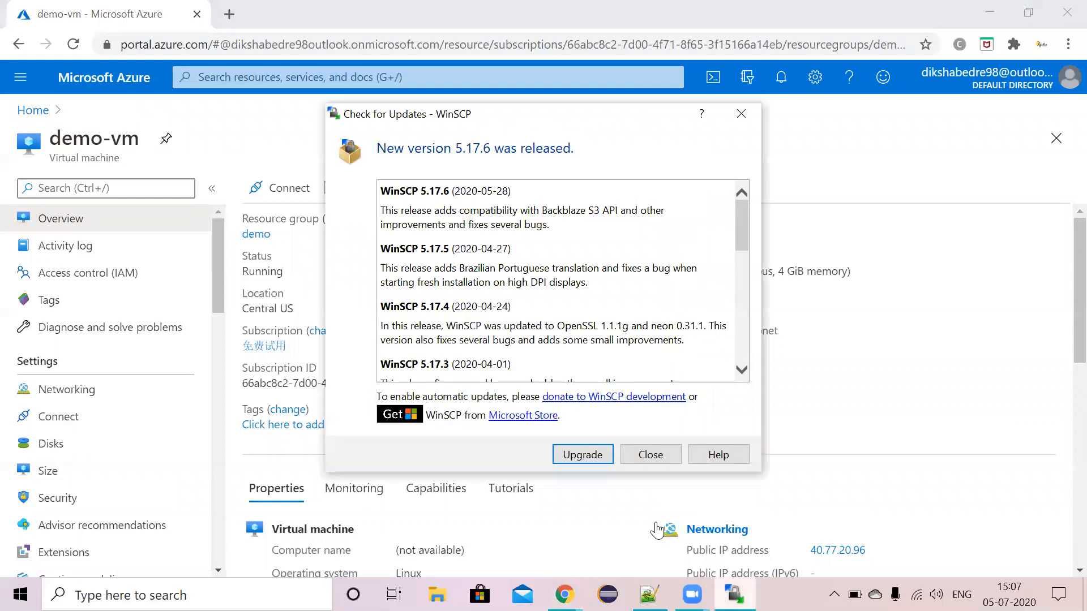
Step: Dismiss the update notice and set Host name to the VM's copied DNS name
click(651, 455)
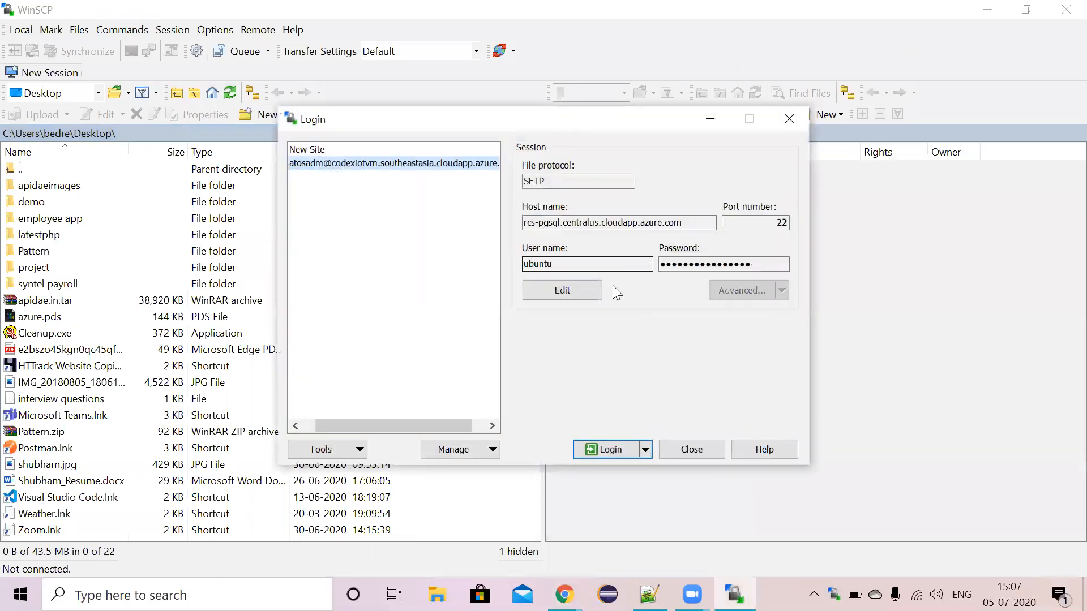
click(566, 286)
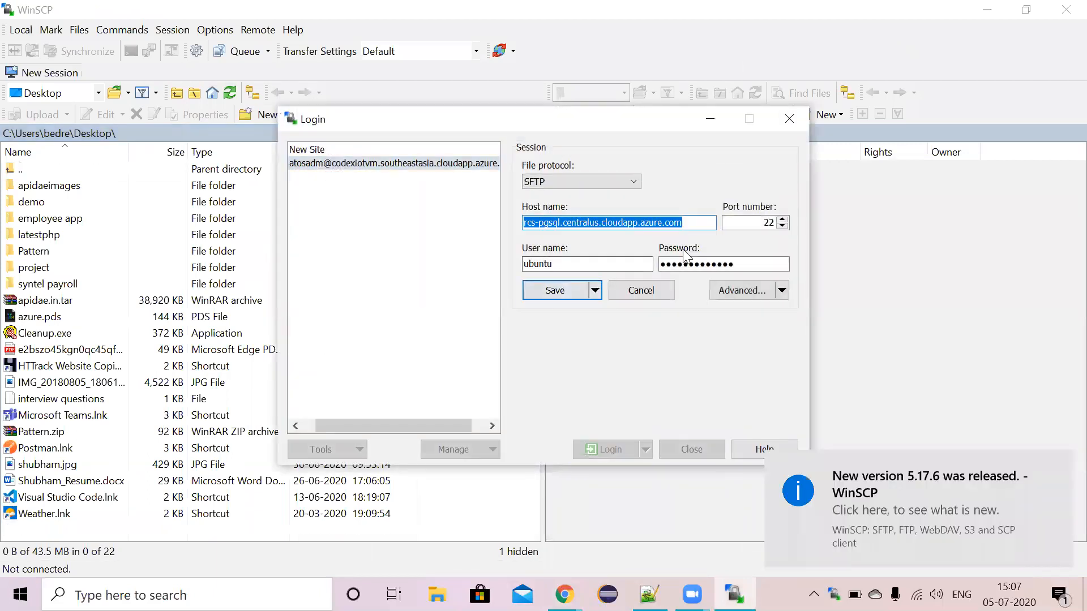
key(ctrl+a)
key(BackSpace)
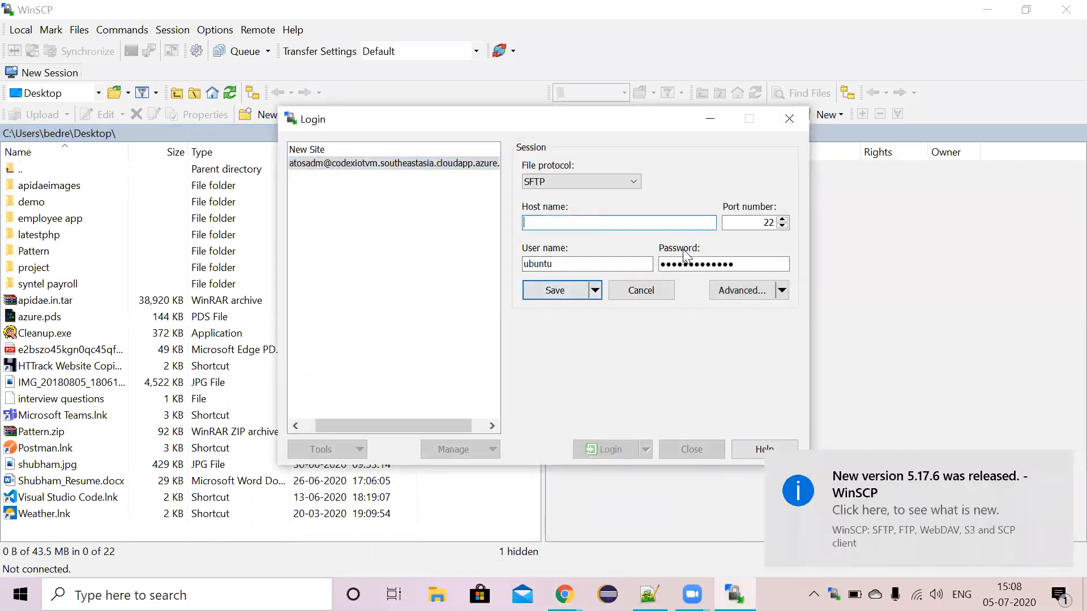
mouse_move(564, 594)
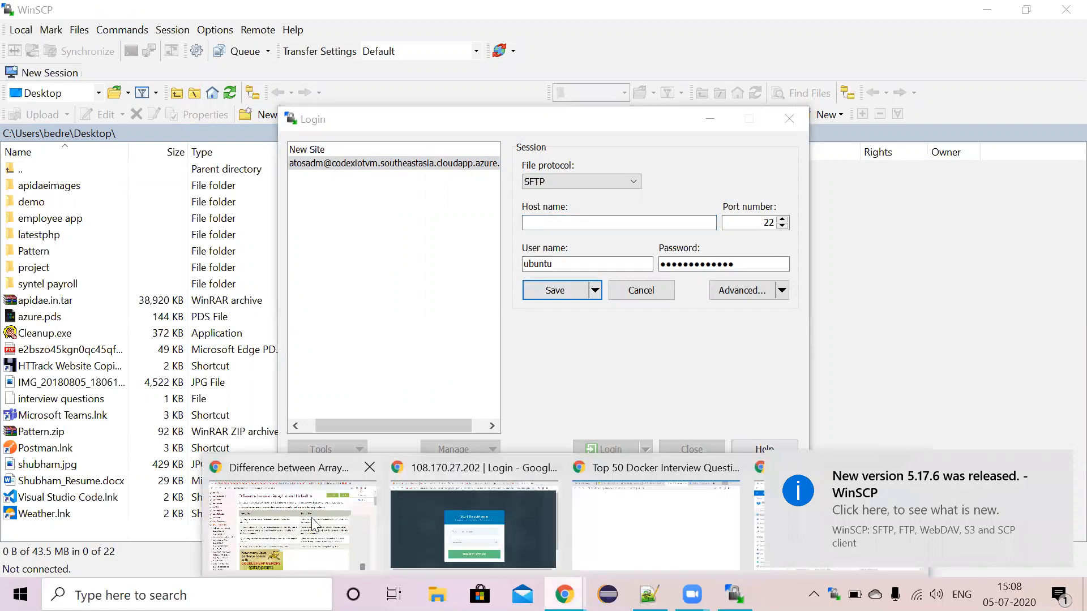
click(668, 522)
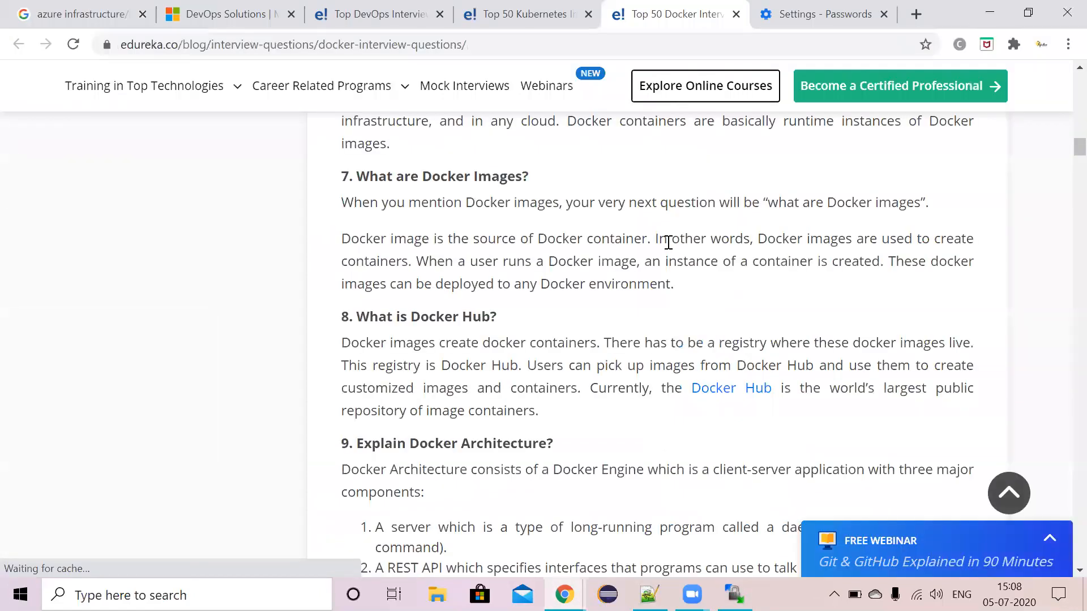
mouse_move(565, 594)
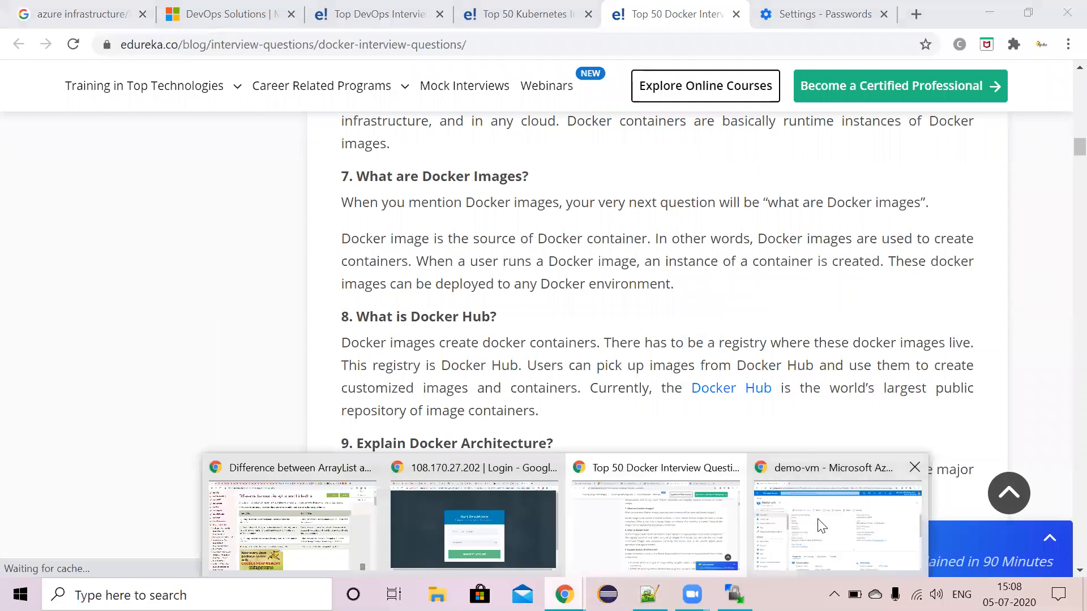
click(838, 512)
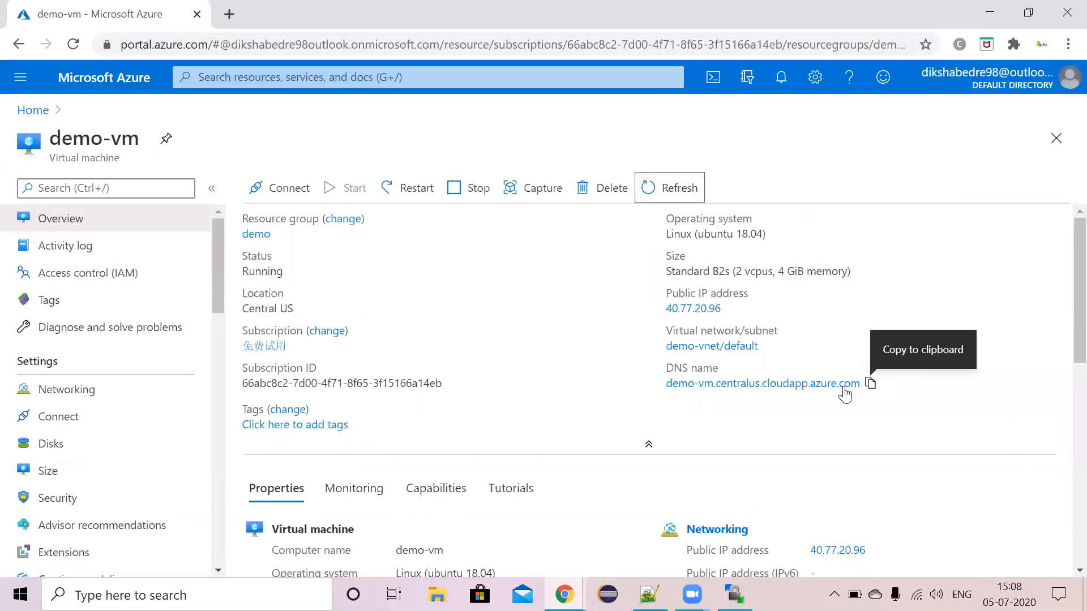
click(870, 383)
click(735, 594)
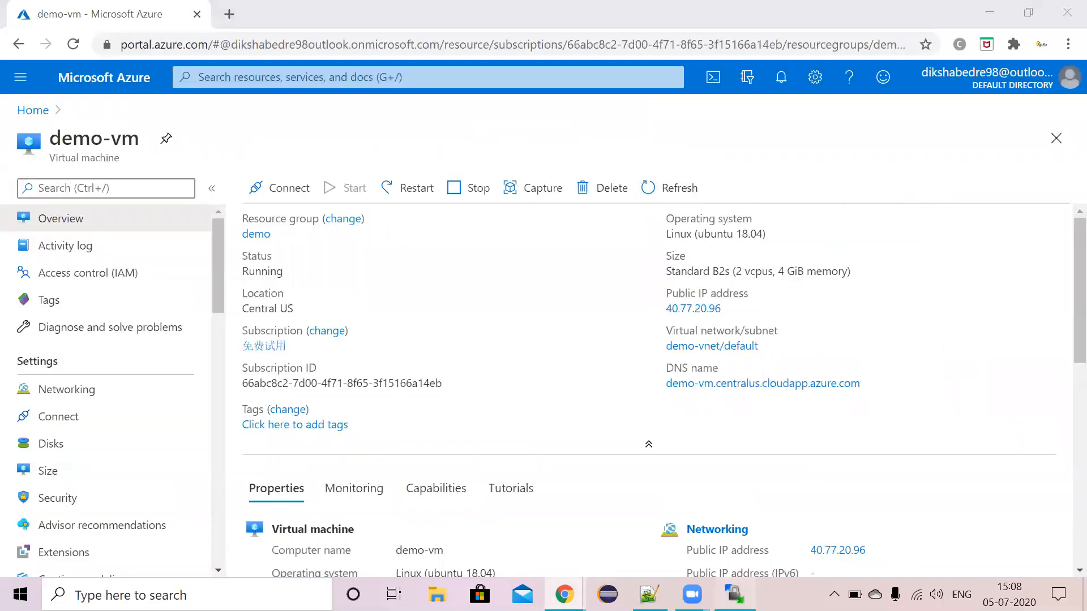
key(ctrl+v)
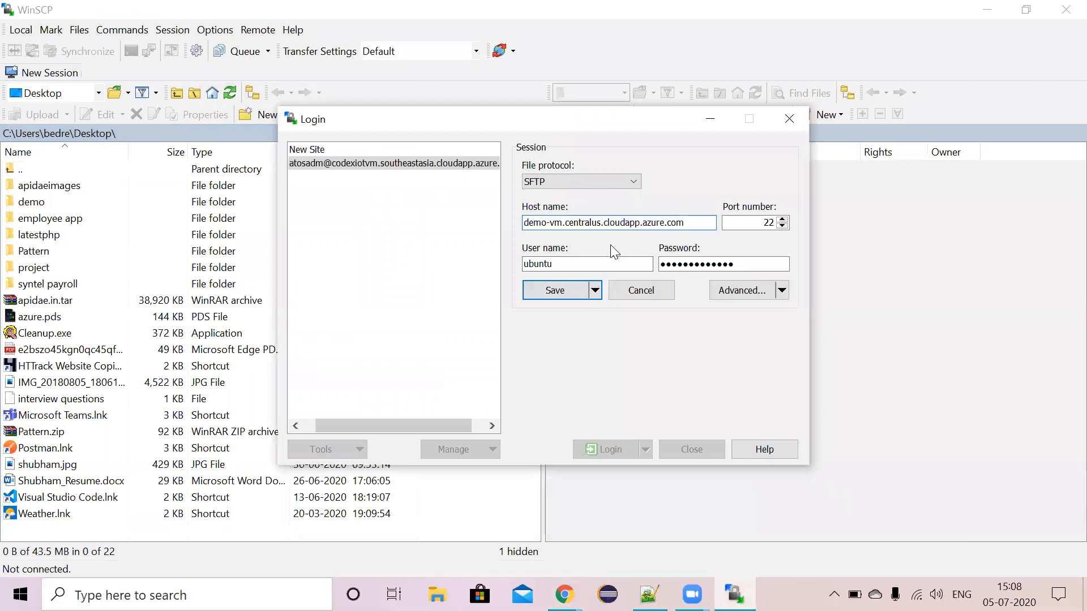
Step: Enter the VM's login user name and password, save the site, and start connecting
drag(576, 264, 509, 263)
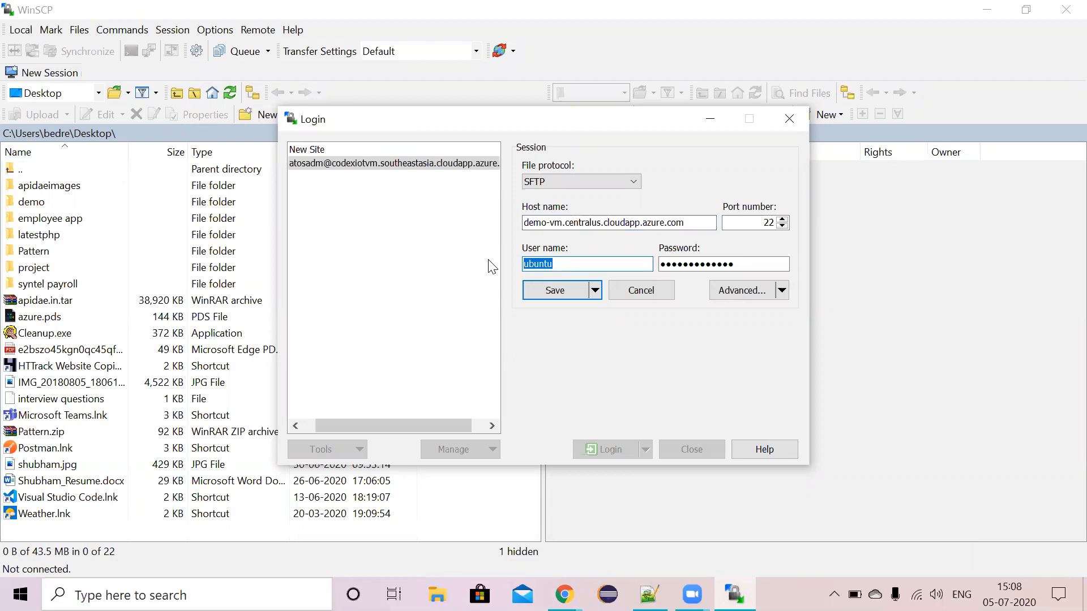
text(AzureUser)
key(Tab)
text(•••)
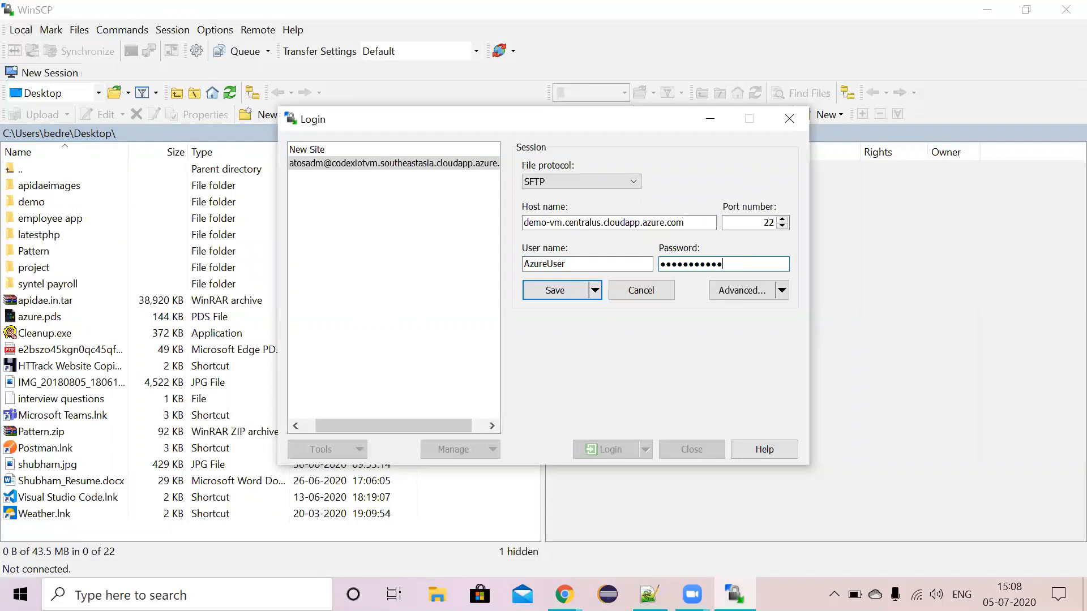
click(562, 283)
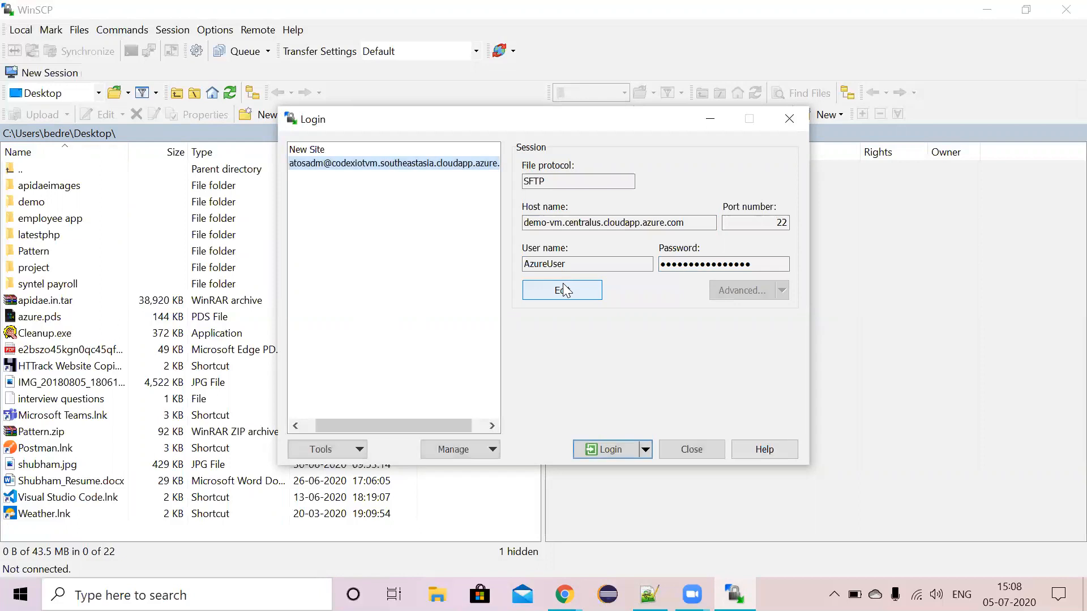
click(620, 447)
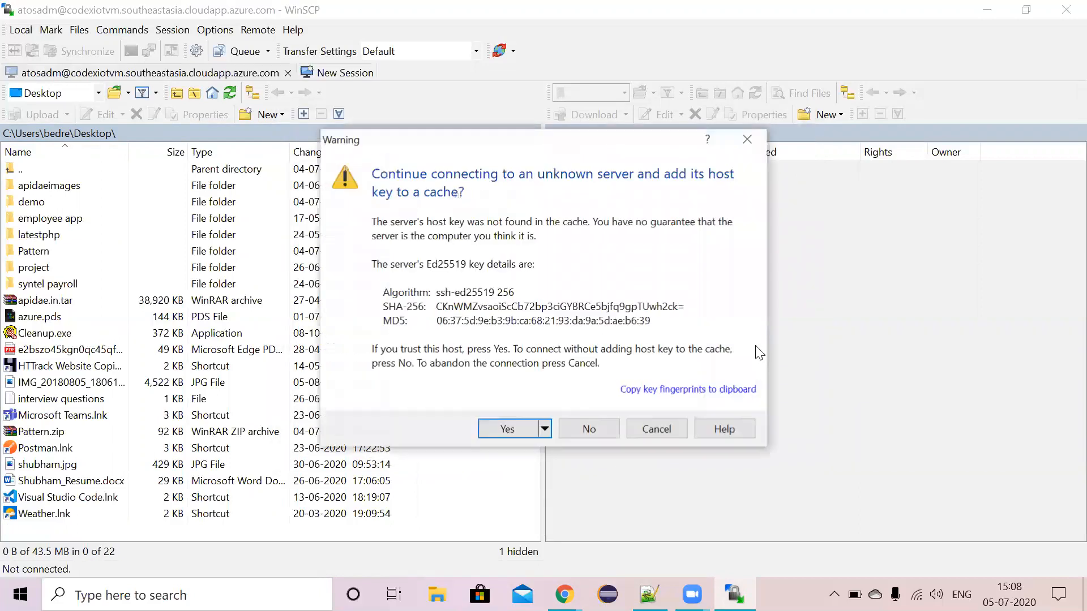
Step: Accept the host key and browse the remote panel from / into /home/AzureUser/
click(522, 429)
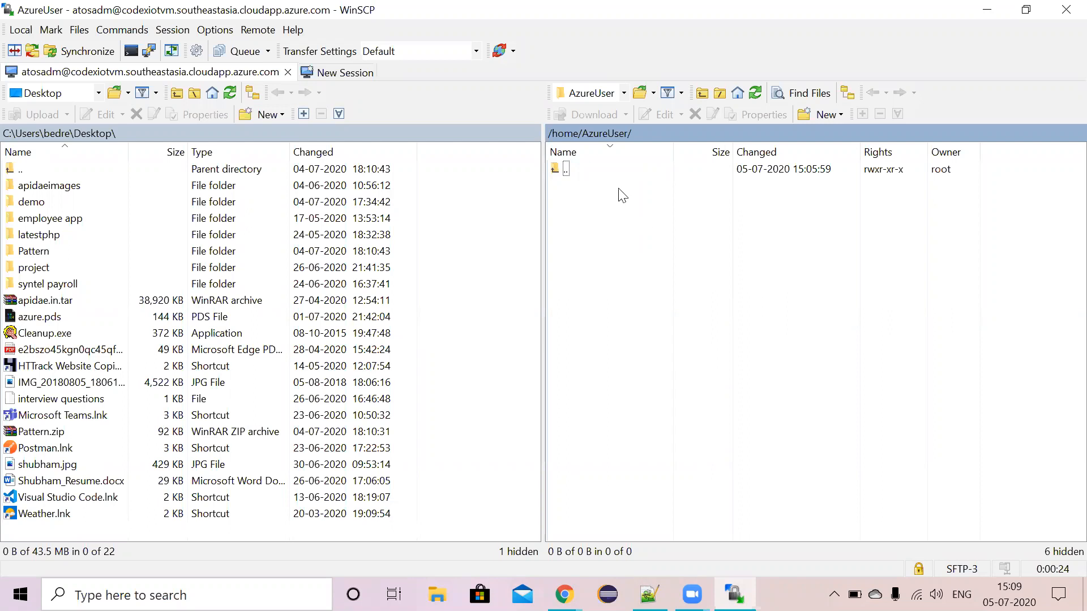
double_click(608, 172)
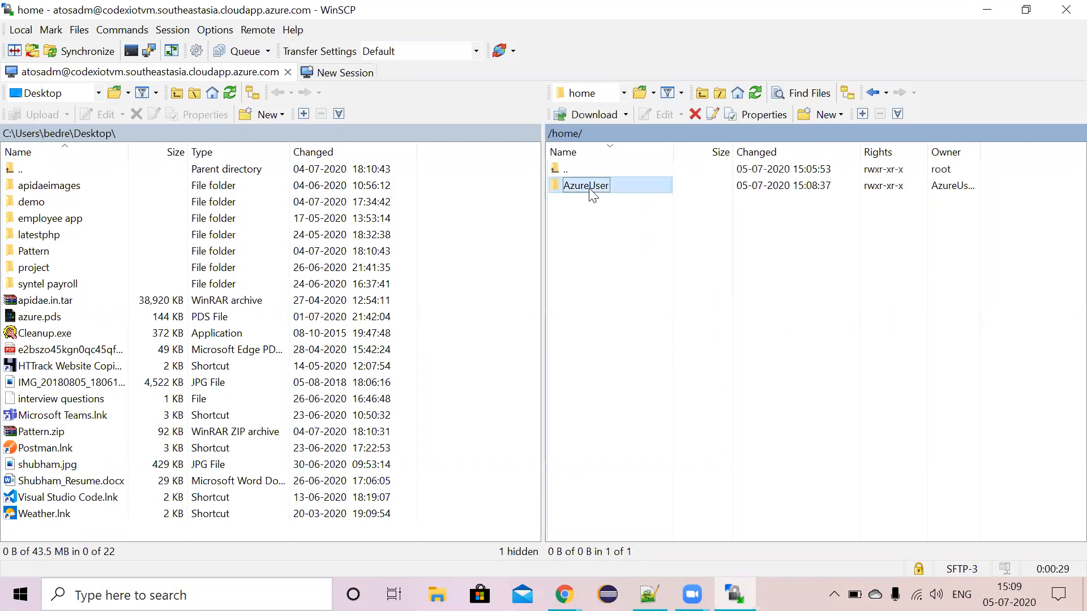
double_click(589, 185)
double_click(578, 171)
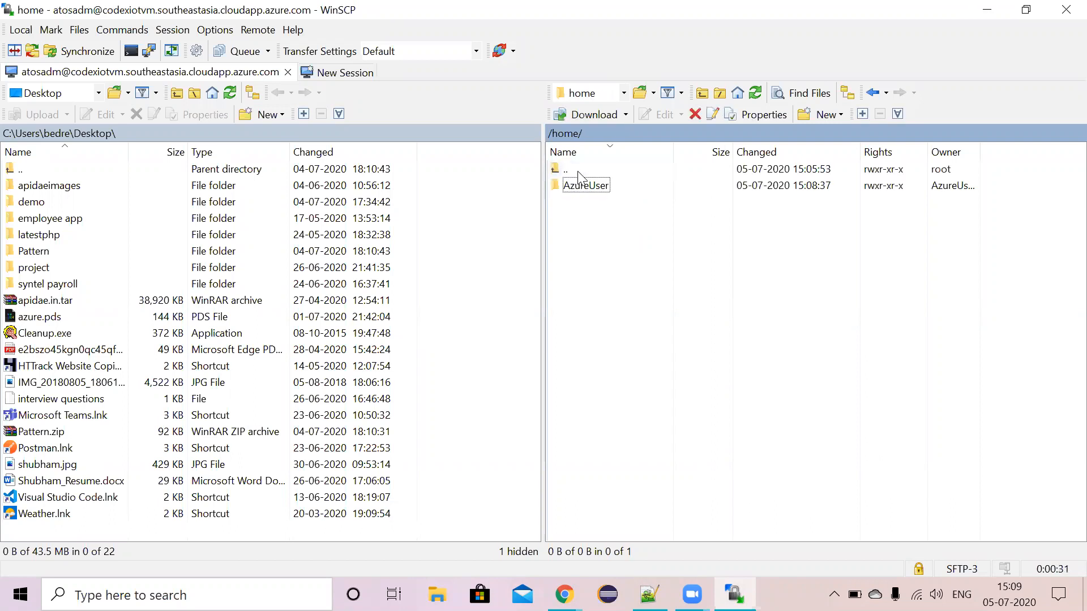
double_click(579, 171)
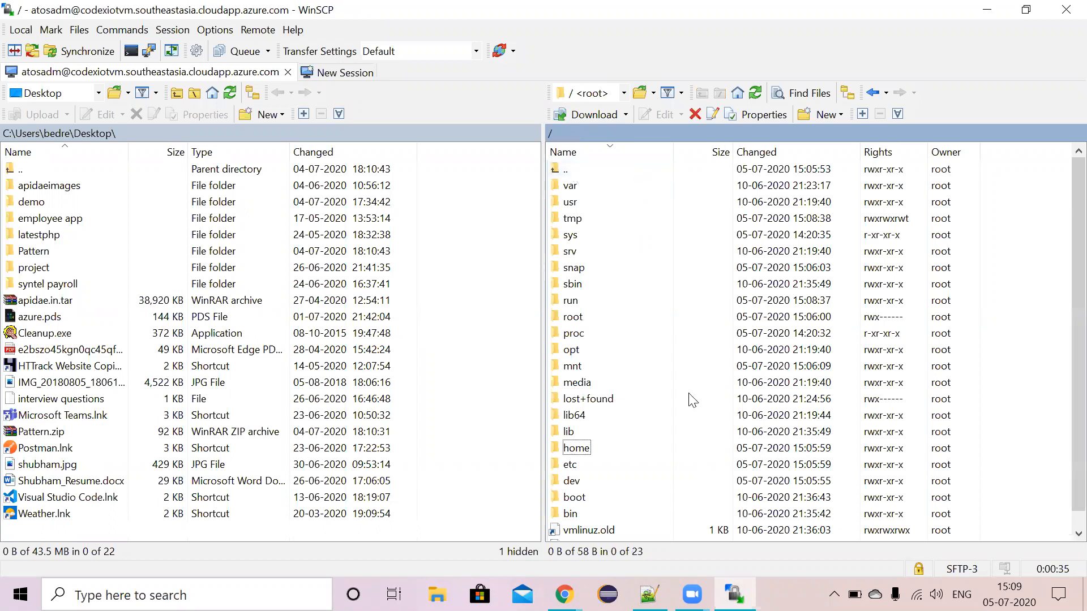
scroll(693, 400, down, 1)
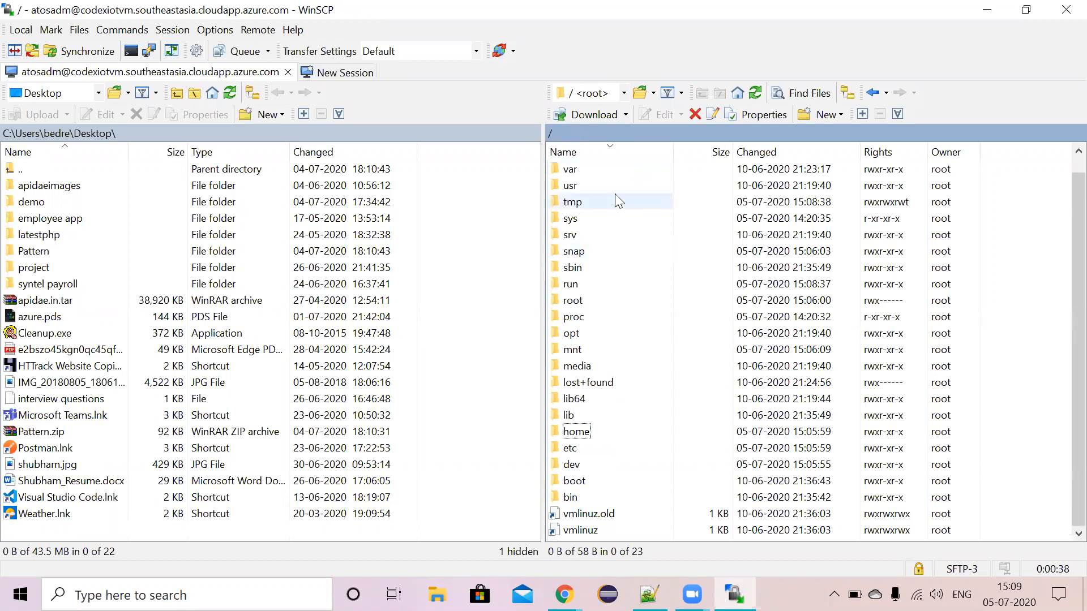
scroll(614, 192, up, 1)
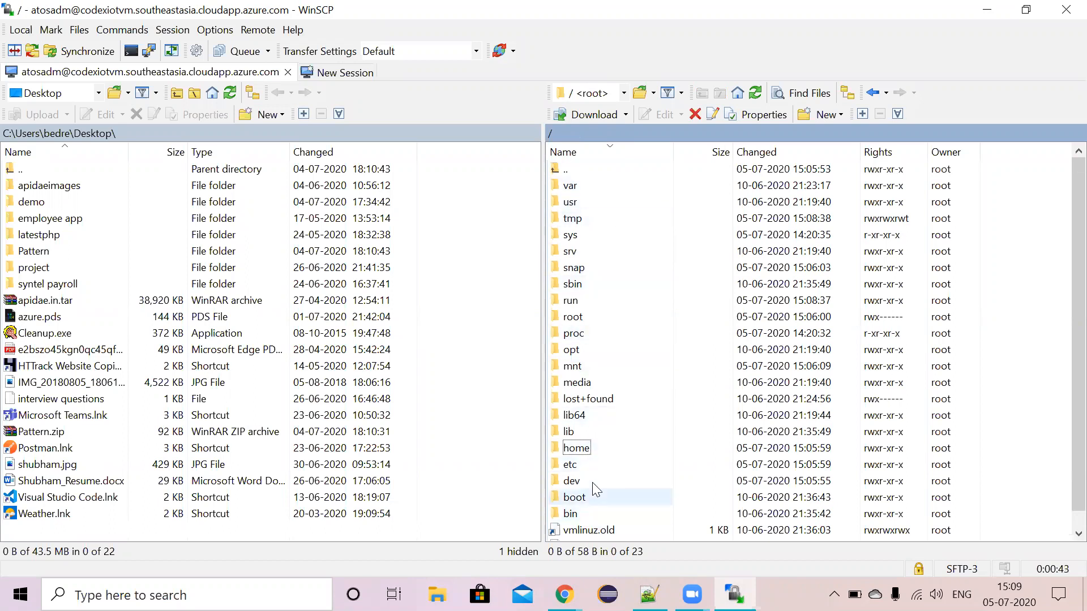
double_click(592, 449)
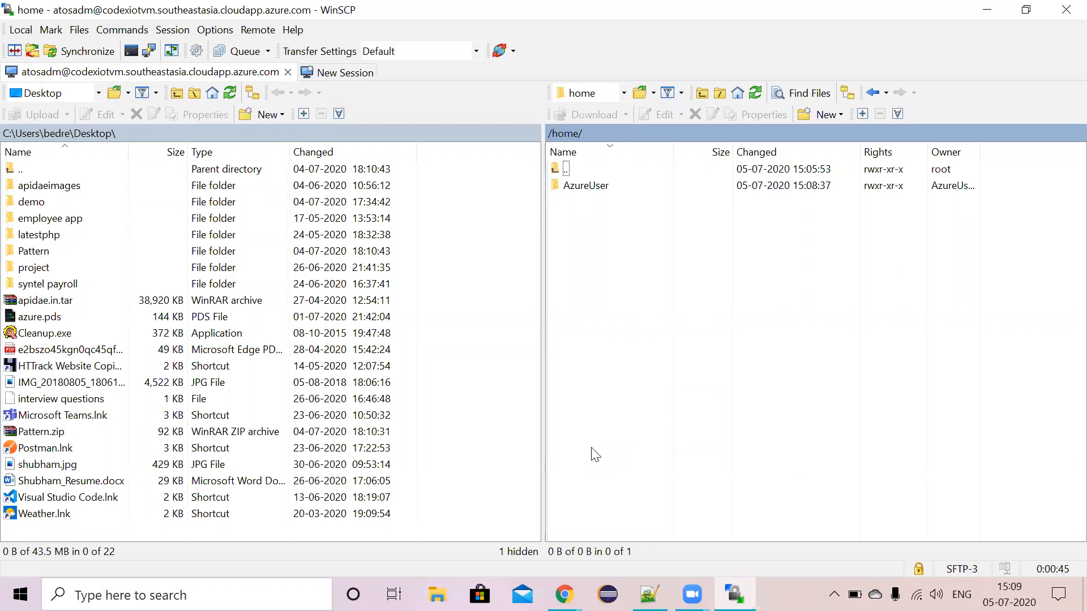
double_click(589, 185)
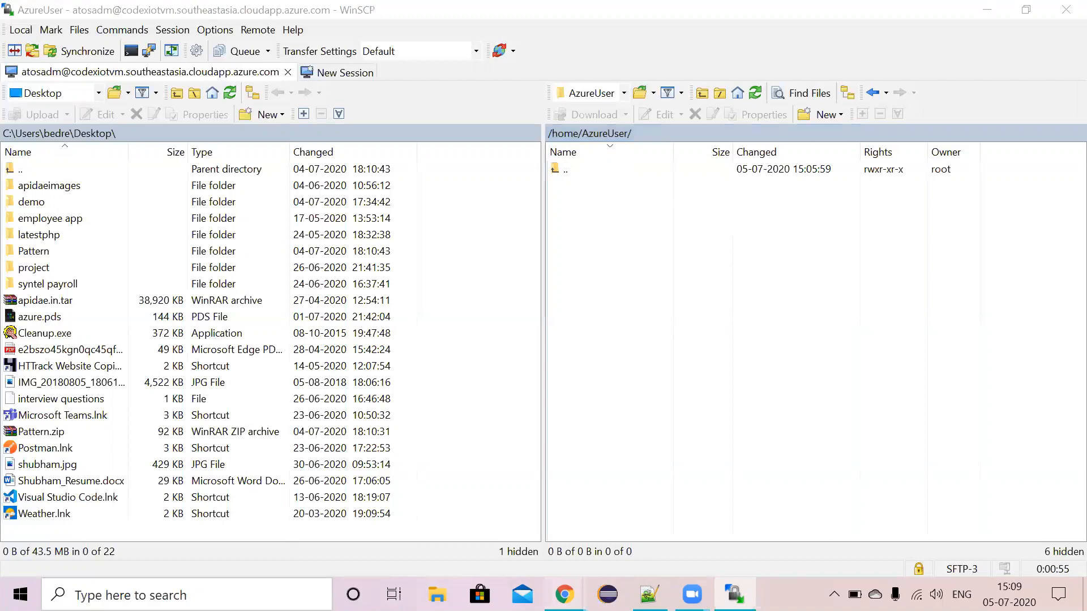
Step: Return to the Azure portal and open demo-vm's Auto-shutdown settings under Operations
mouse_move(564, 594)
click(882, 521)
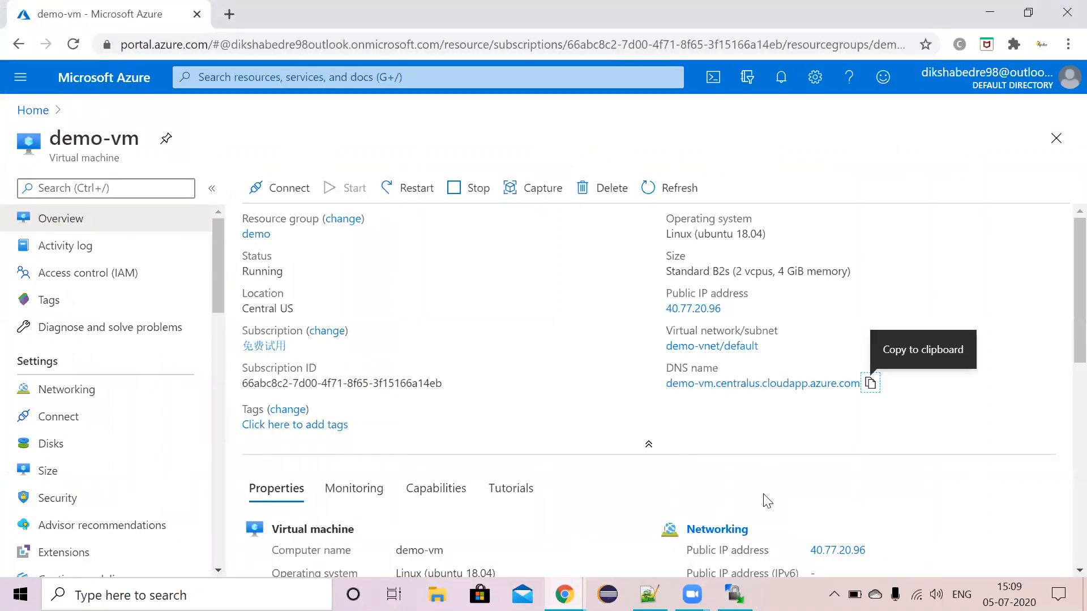
scroll(553, 297, down, 2)
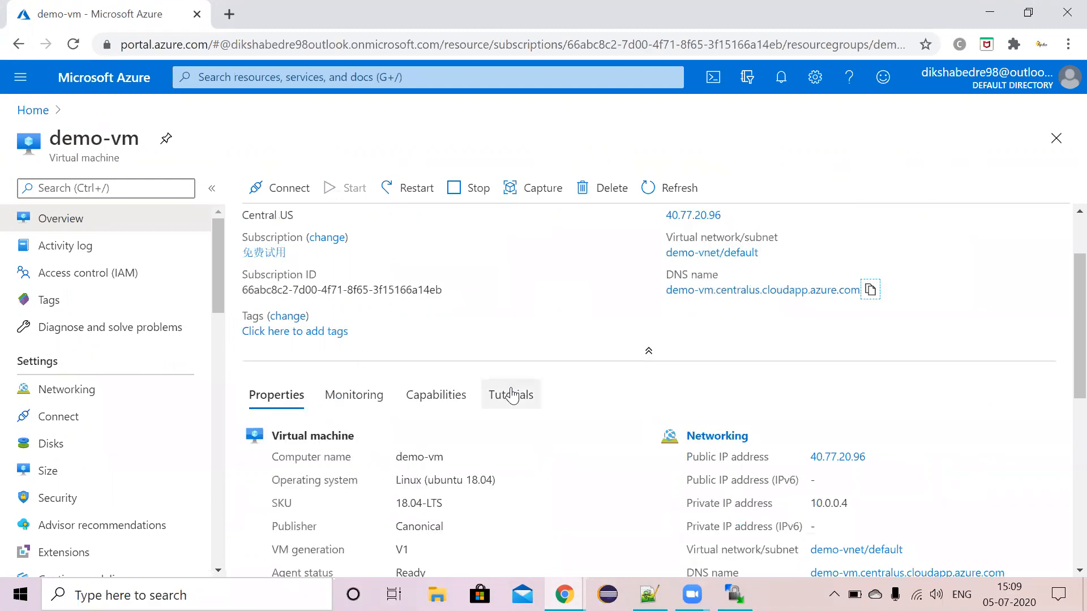
scroll(513, 393, down, 1)
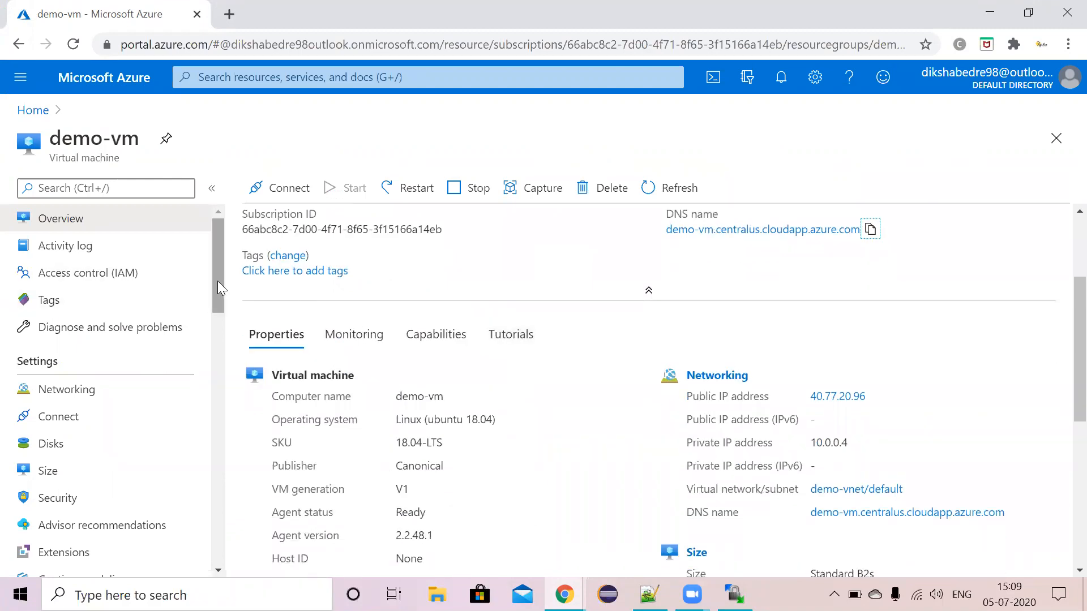
scroll(217, 280, down, 2)
scroll(218, 277, up, 2)
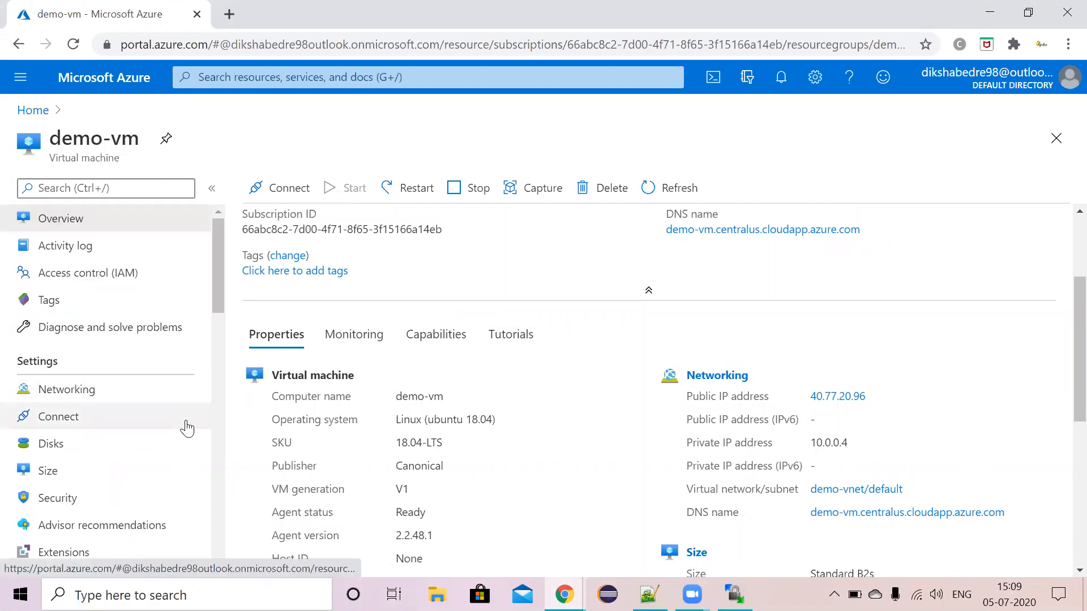
scroll(187, 429, down, 3)
scroll(187, 428, down, 4)
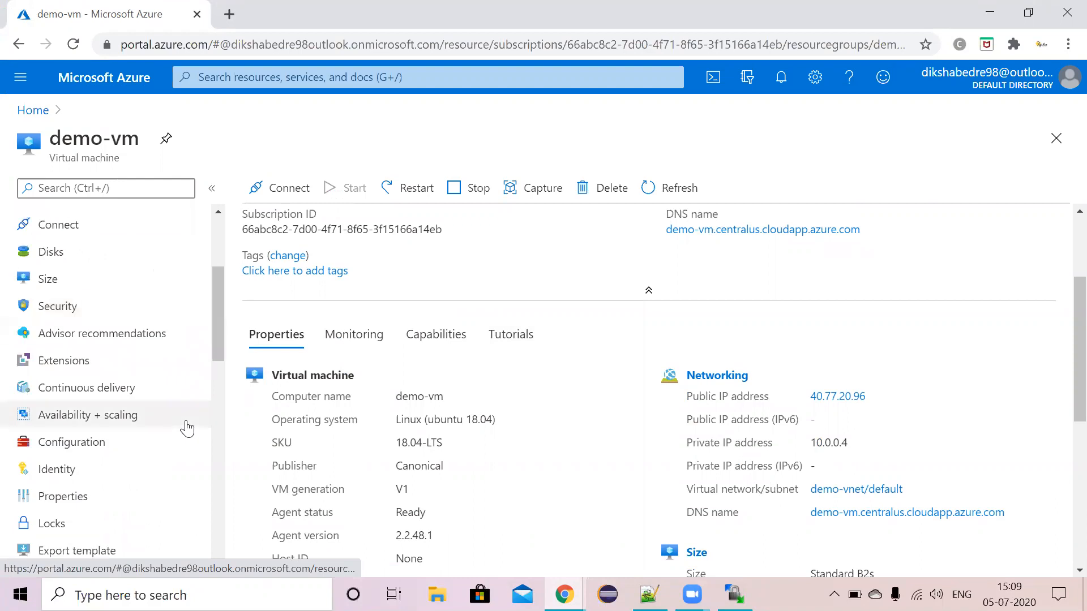
scroll(184, 462, down, 1)
scroll(184, 463, down, 5)
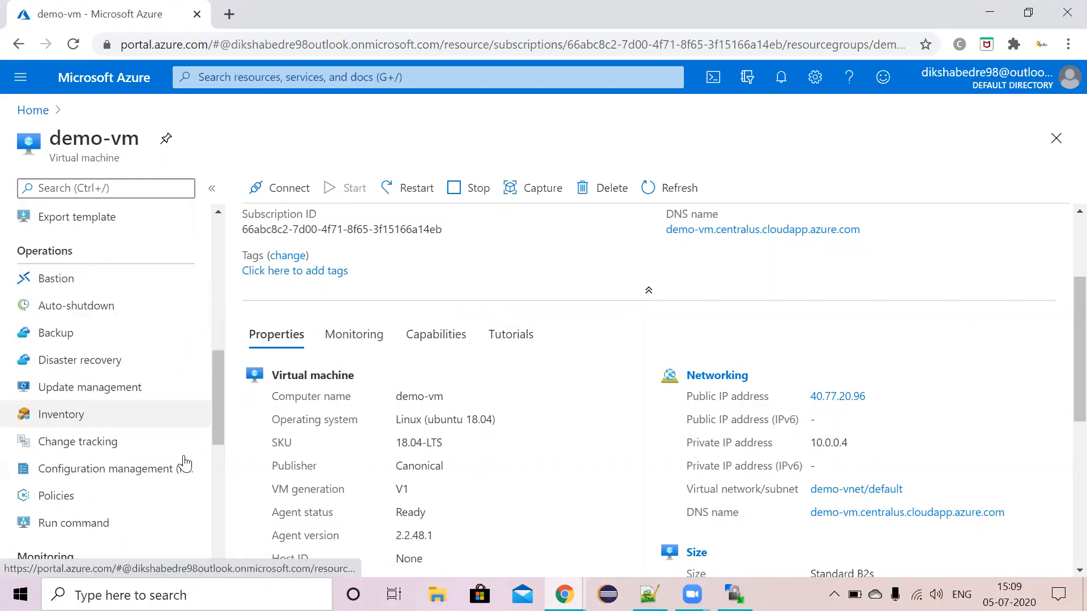
scroll(184, 463, down, 5)
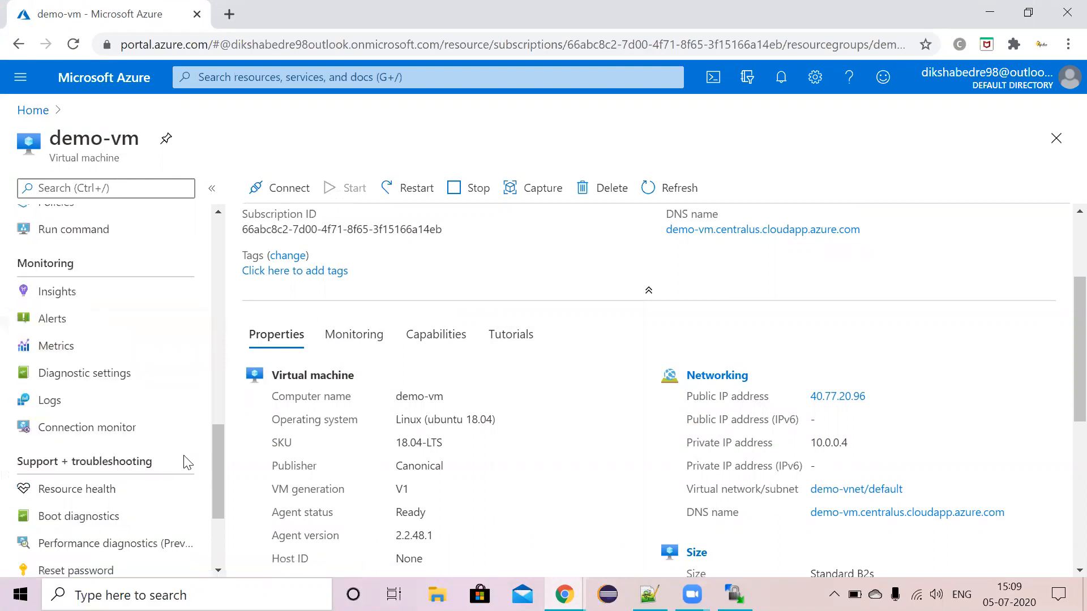
scroll(186, 463, down, 2)
scroll(184, 463, up, 10)
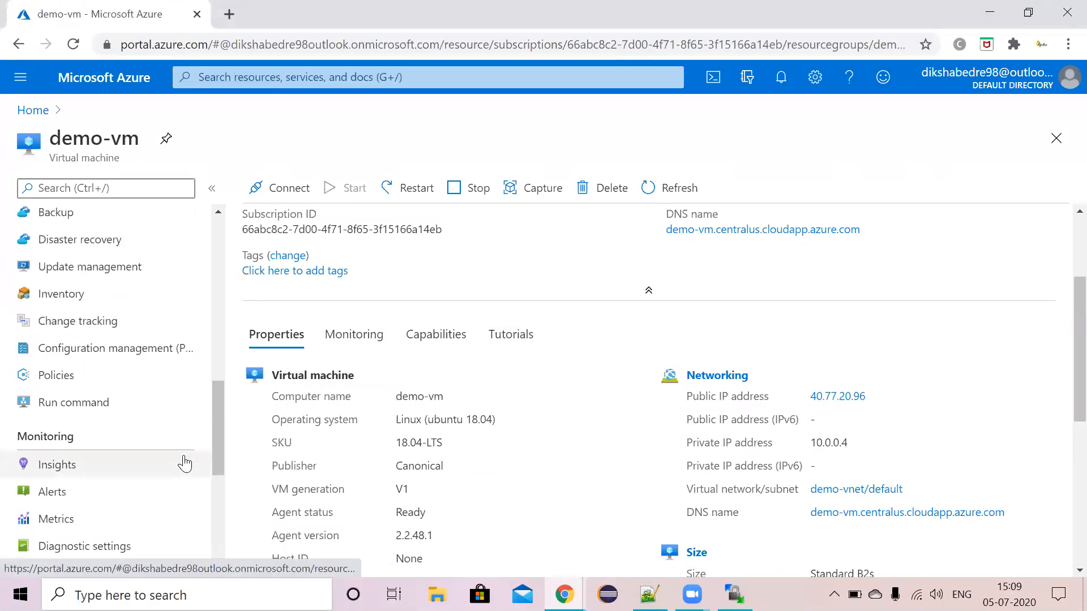
scroll(183, 462, down, 5)
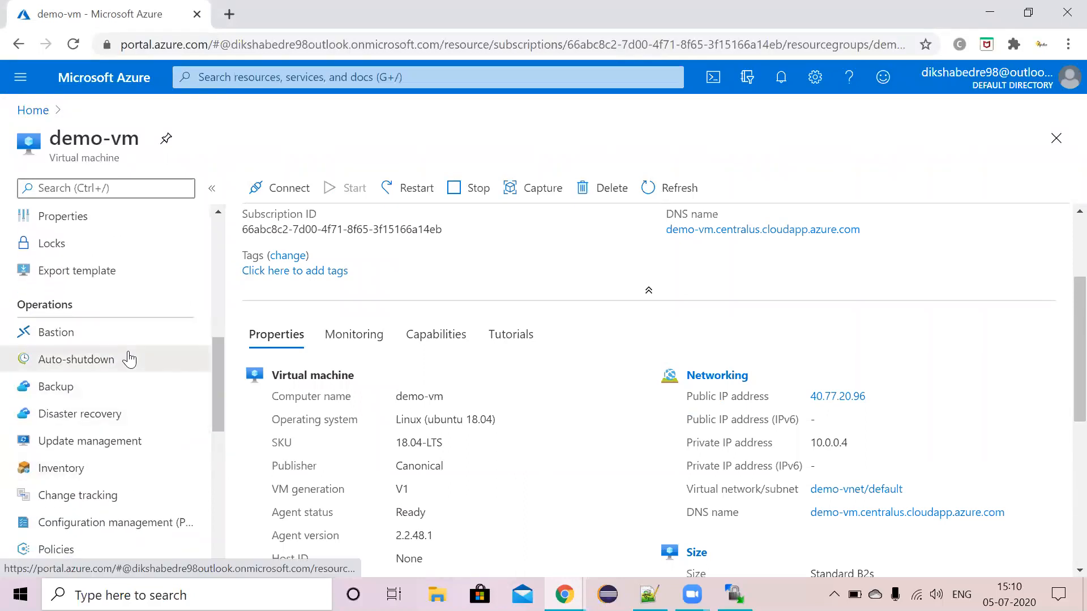
click(130, 359)
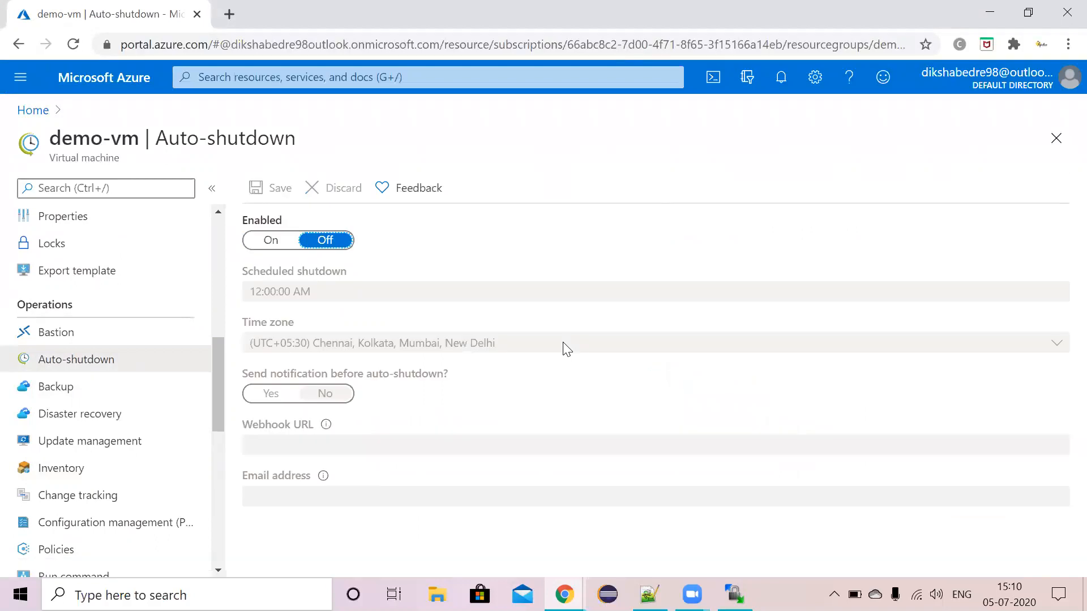
Step: Enable daily auto-shutdown at 7:00:00 PM (UTC+05:30 Chennai) and turn on pre-shutdown notification
click(271, 242)
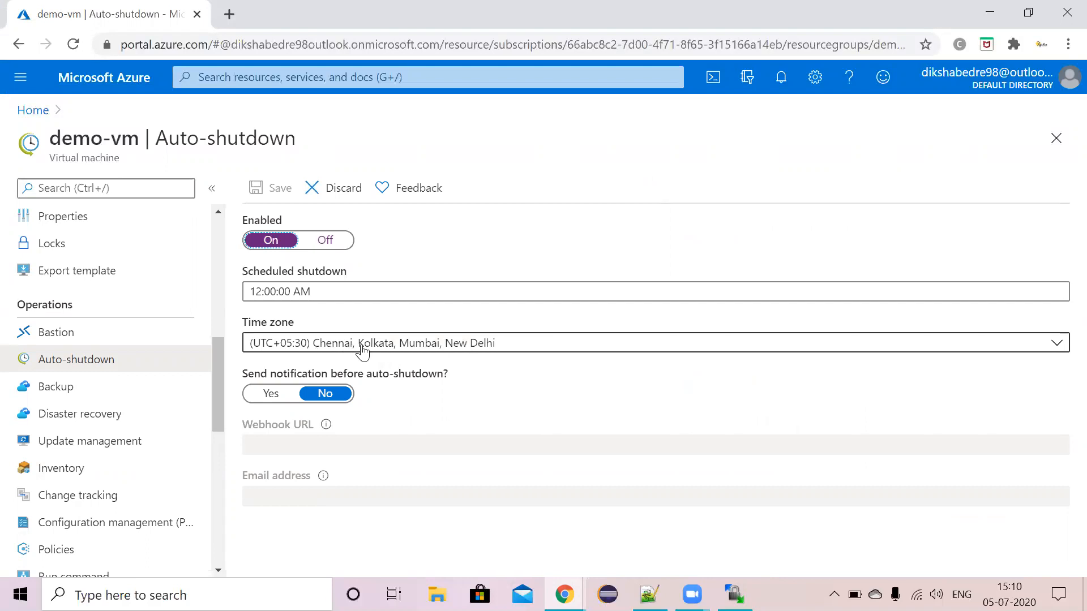
click(464, 350)
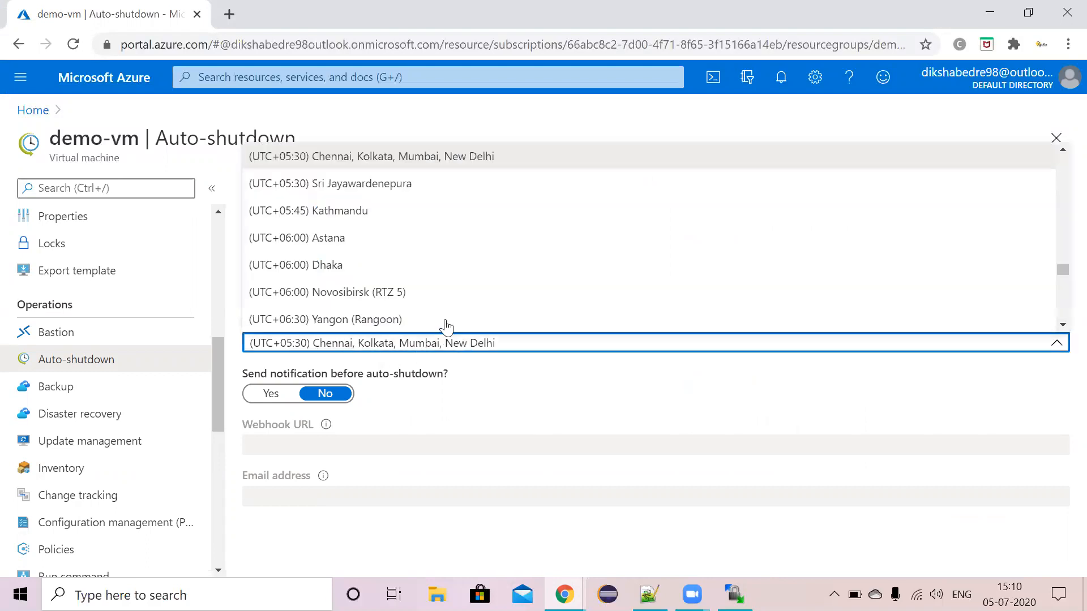
click(410, 164)
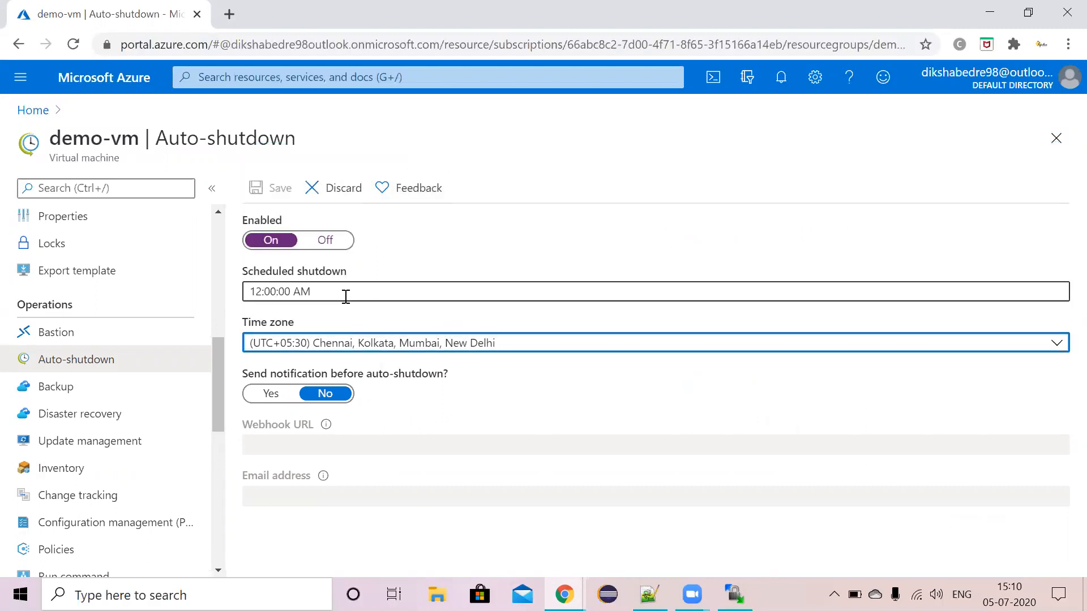
click(255, 291)
text(7)
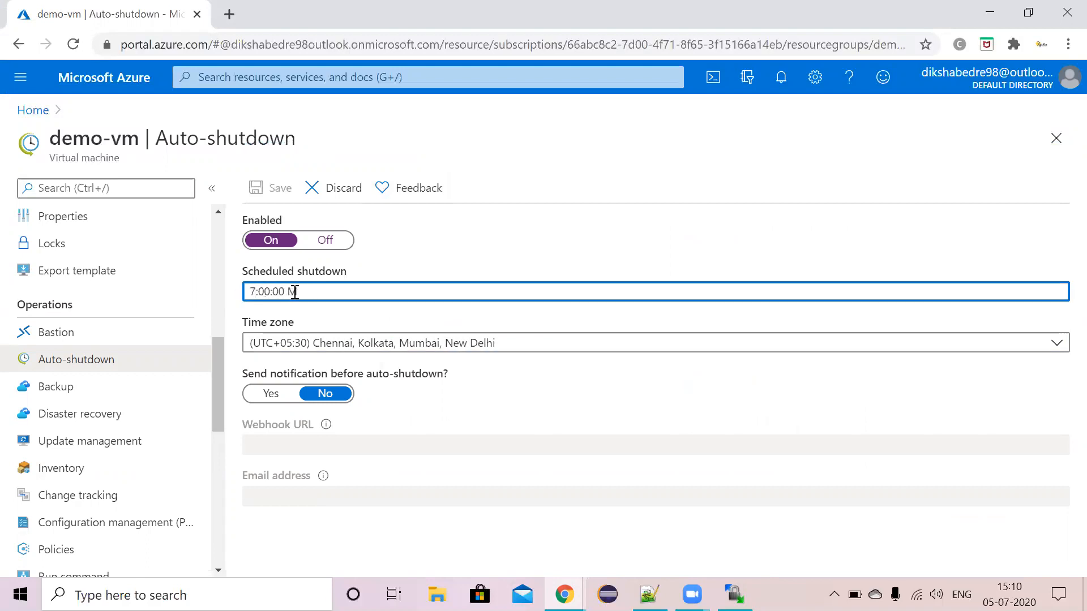
key(BackSpace)
text(P)
click(537, 424)
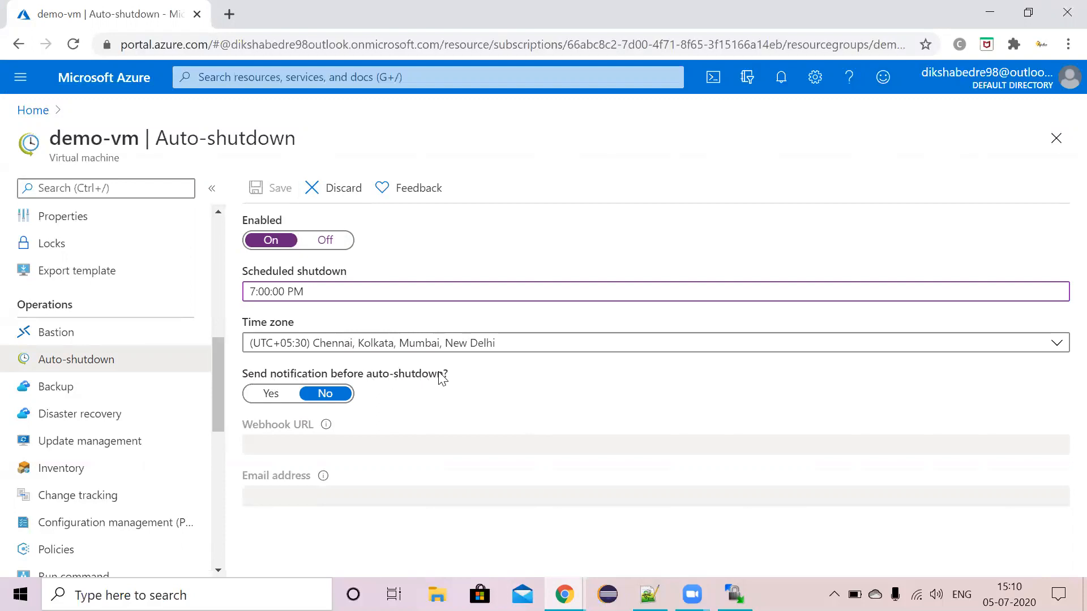
click(266, 394)
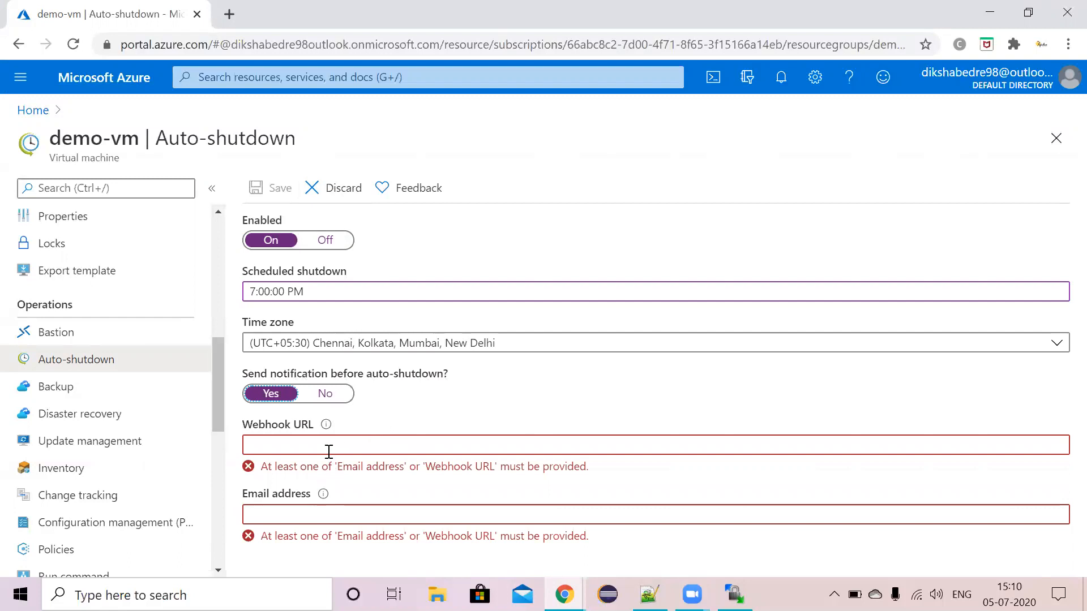
Step: Switch the shutdown notification back to No, keeping the Chennai, Kolkata, Mumbai, New Delhi time zone
click(329, 452)
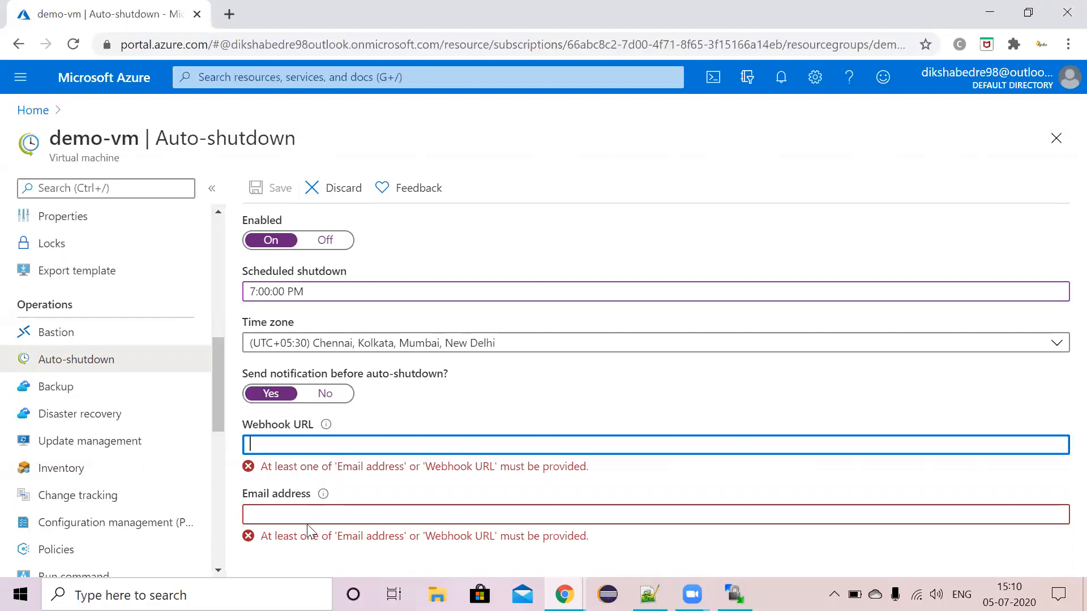
click(329, 512)
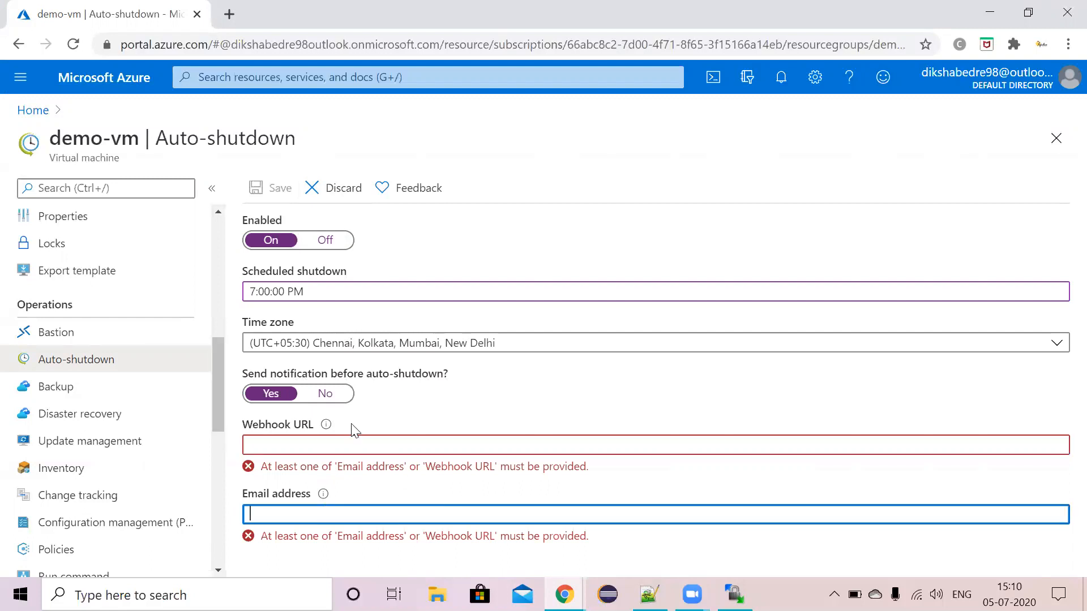
click(333, 396)
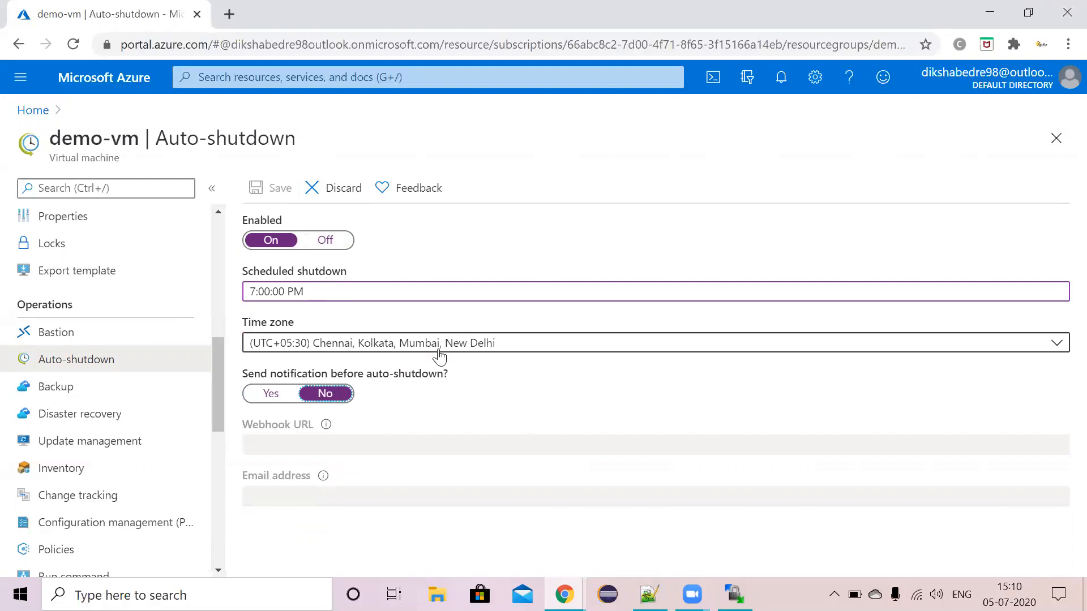
click(354, 351)
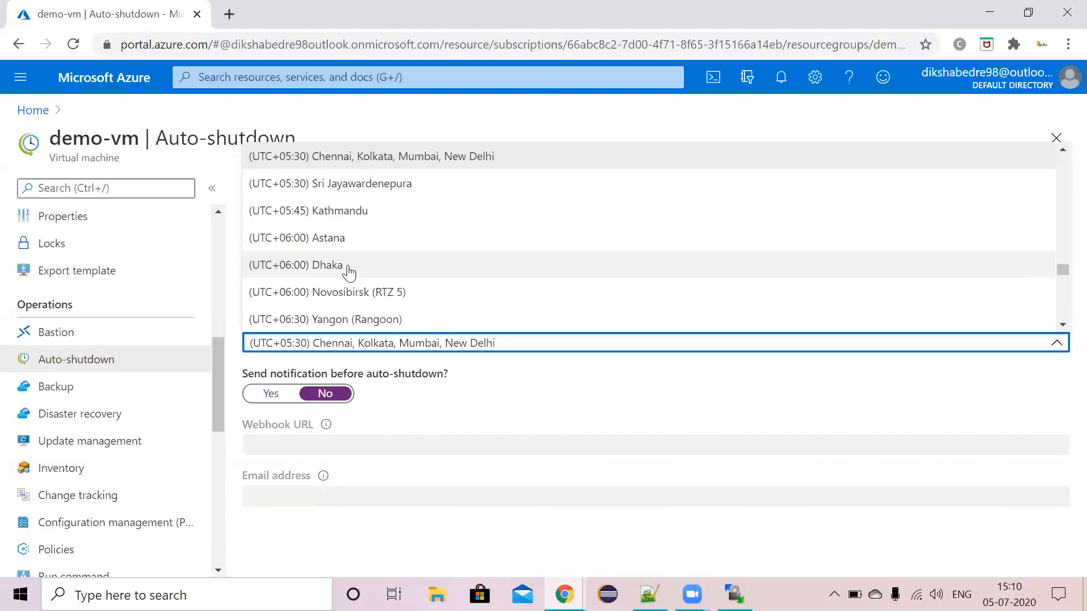
scroll(355, 296, down, 10)
scroll(355, 295, up, 8)
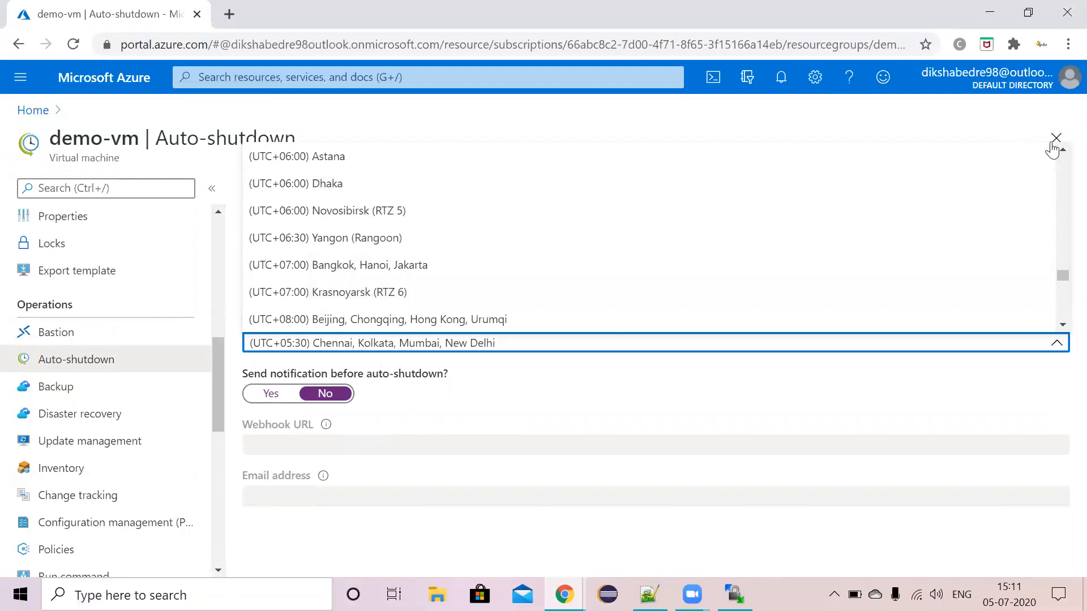
click(1062, 150)
click(1063, 150)
click(1063, 150)
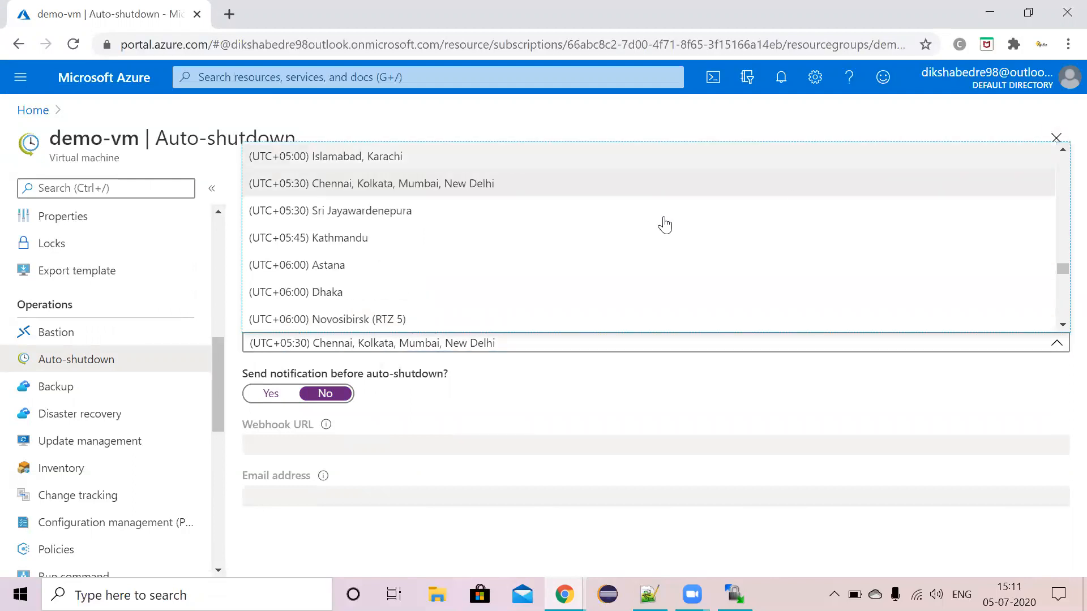
click(596, 195)
click(254, 191)
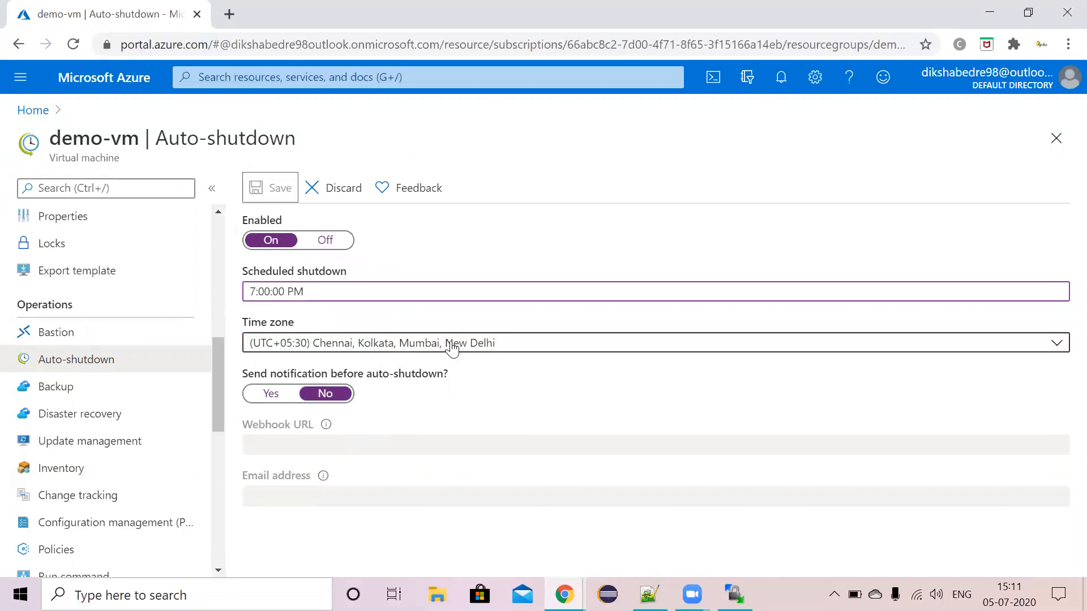
Step: Change the scheduled shutdown time from 7:00:00 PM to 5:00:00 PM and try saving
click(329, 287)
key(ctrl+a)
key(BackSpace)
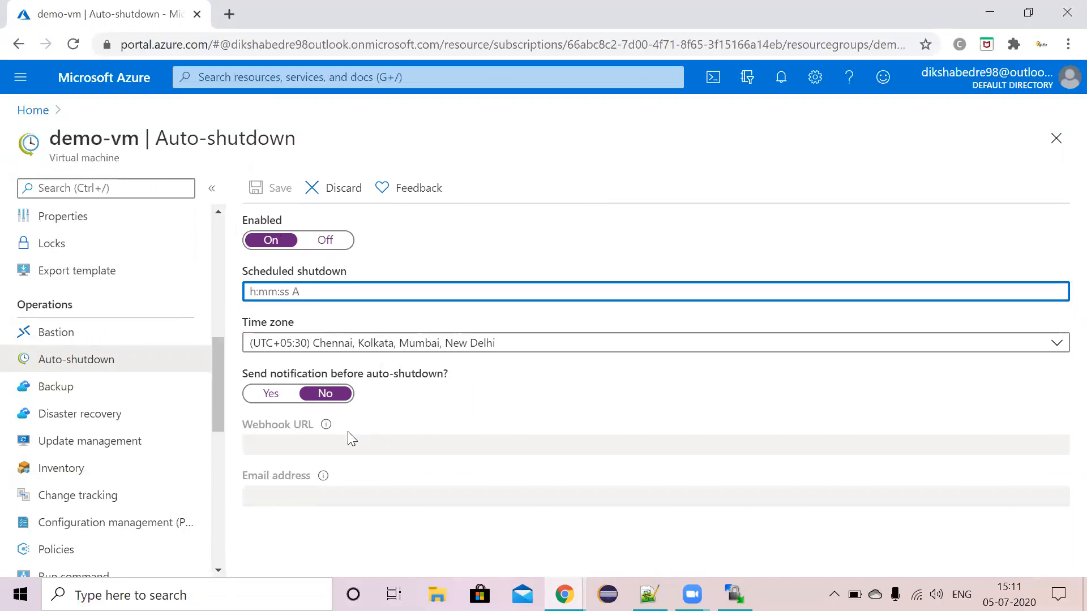
text(7)
key(BackSpace)
key(ctrl+z)
key(ctrl+z)
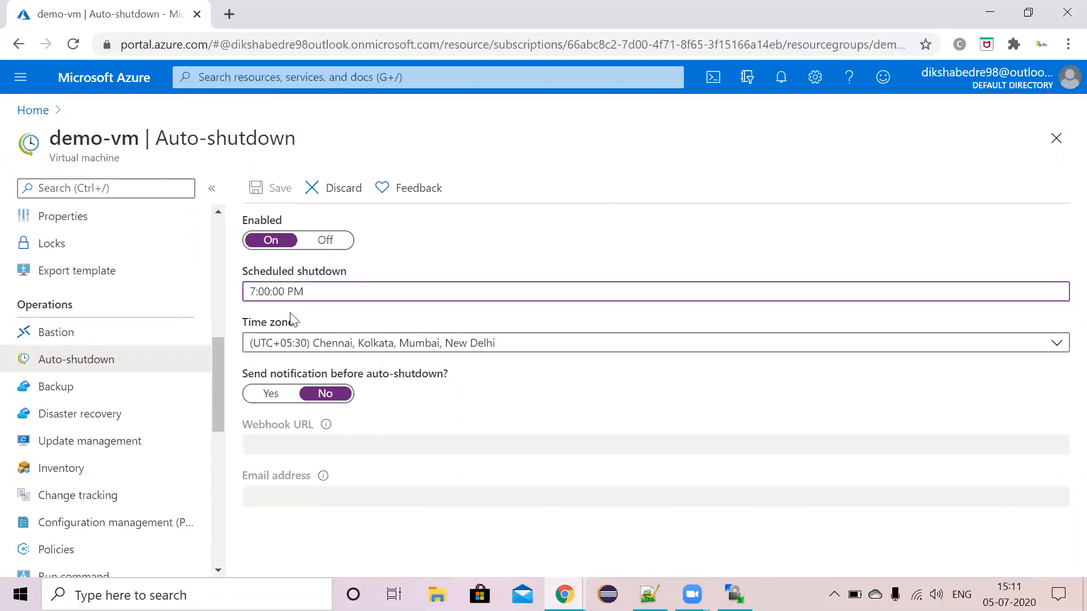
click(255, 291)
key(Delete)
key(Delete)
text(5)
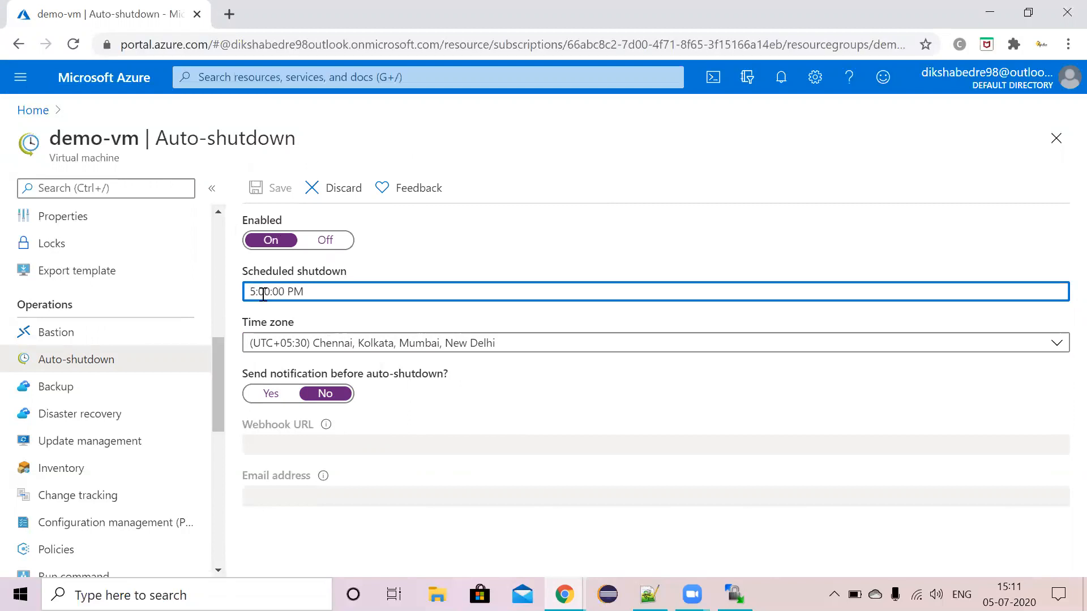
click(333, 319)
click(261, 190)
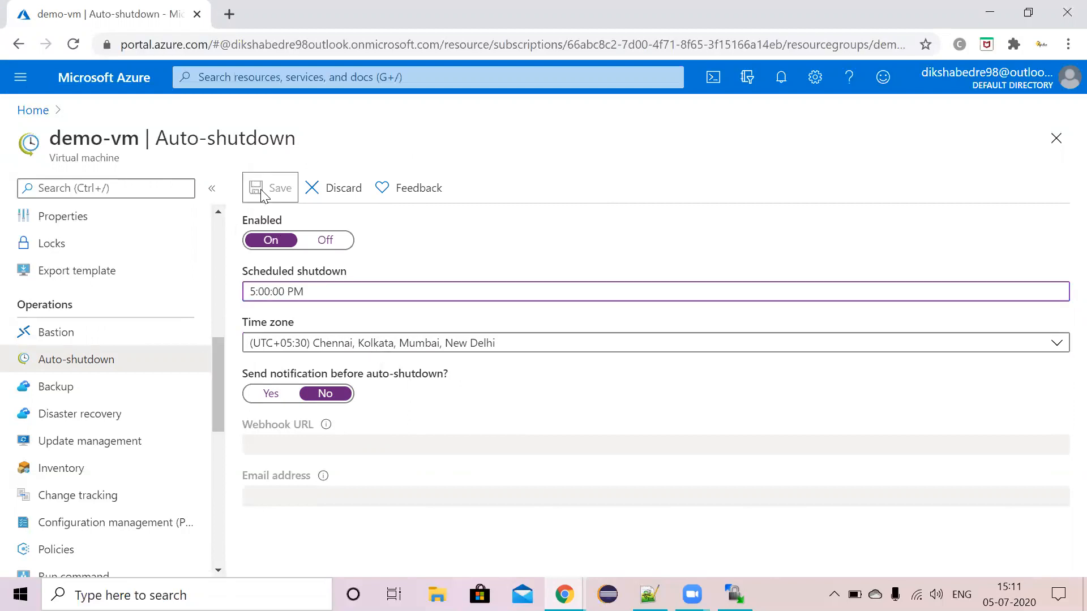
Step: Reload the portal page, discarding the unsaved auto-shutdown changes
click(73, 44)
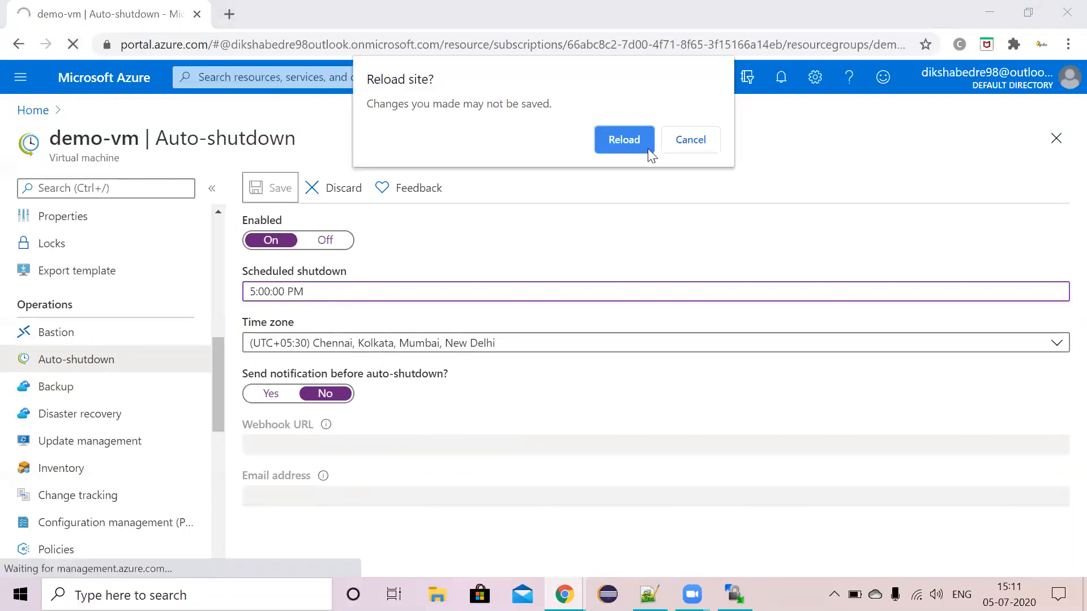
click(627, 141)
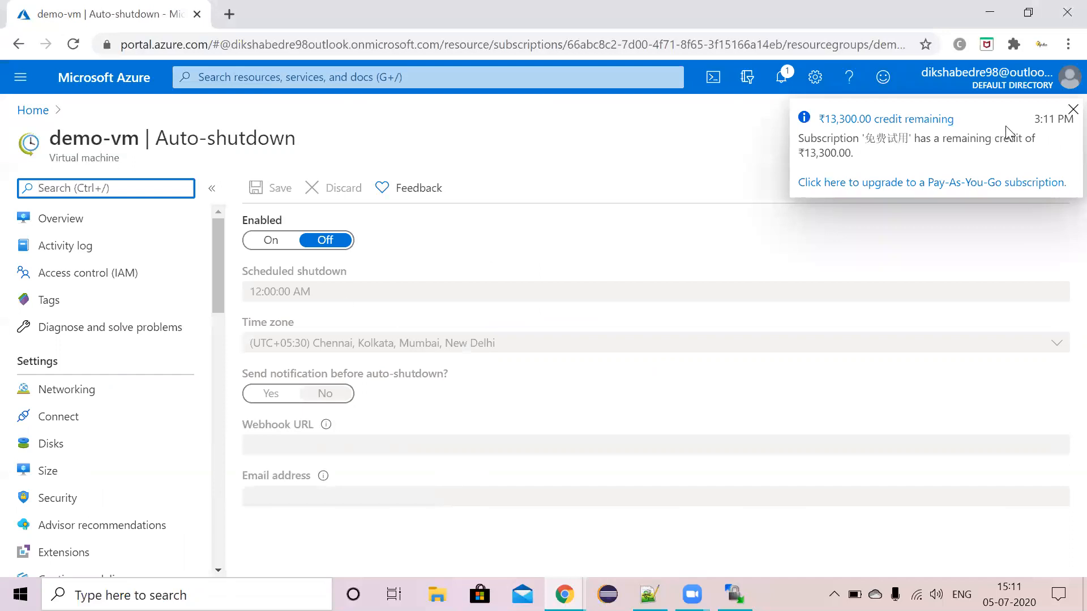
click(1072, 109)
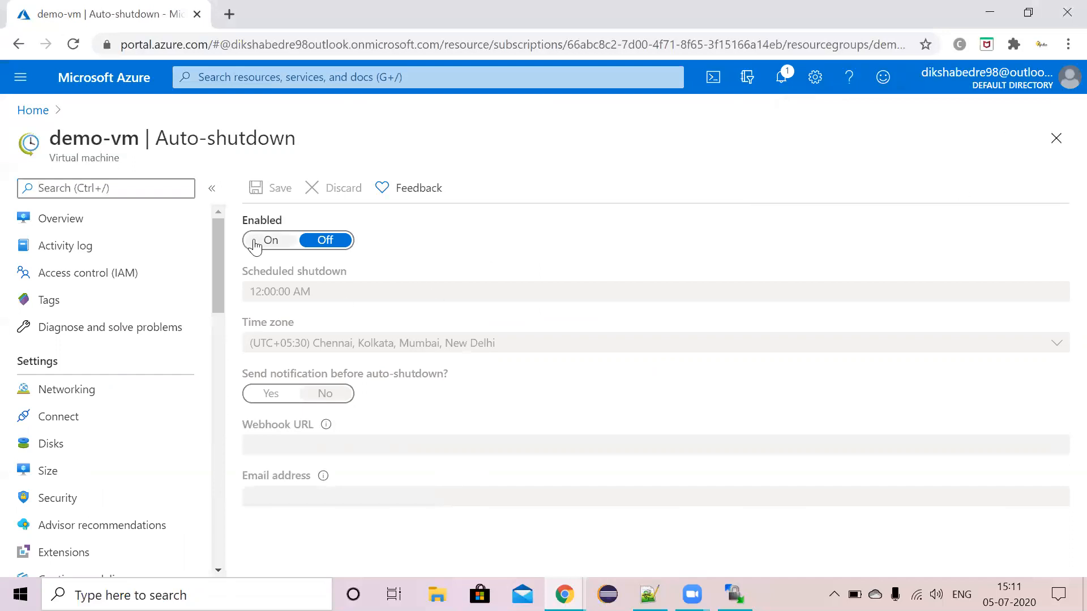
Step: Turn auto-shutdown On with the scheduled time 7:00:00 PM and save it
click(272, 240)
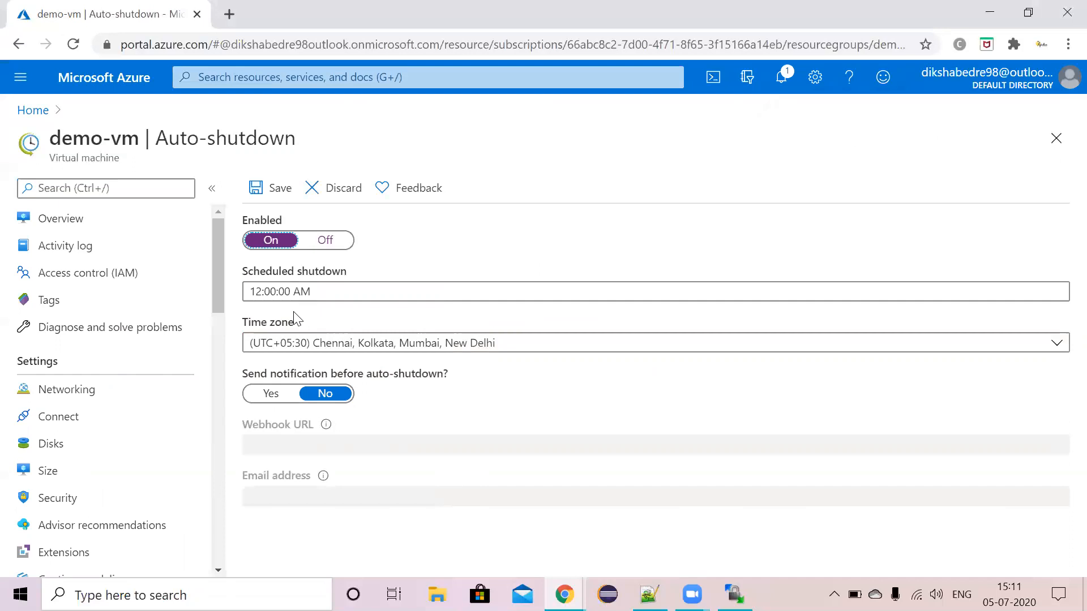
drag(260, 293, 238, 300)
key(BackSpace)
text(7)
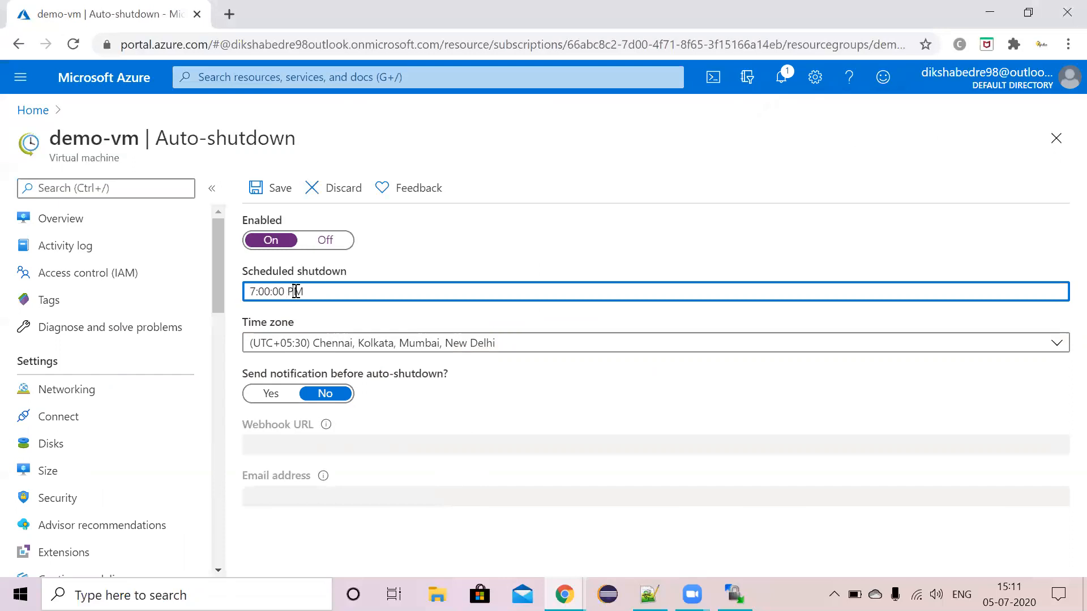
click(276, 185)
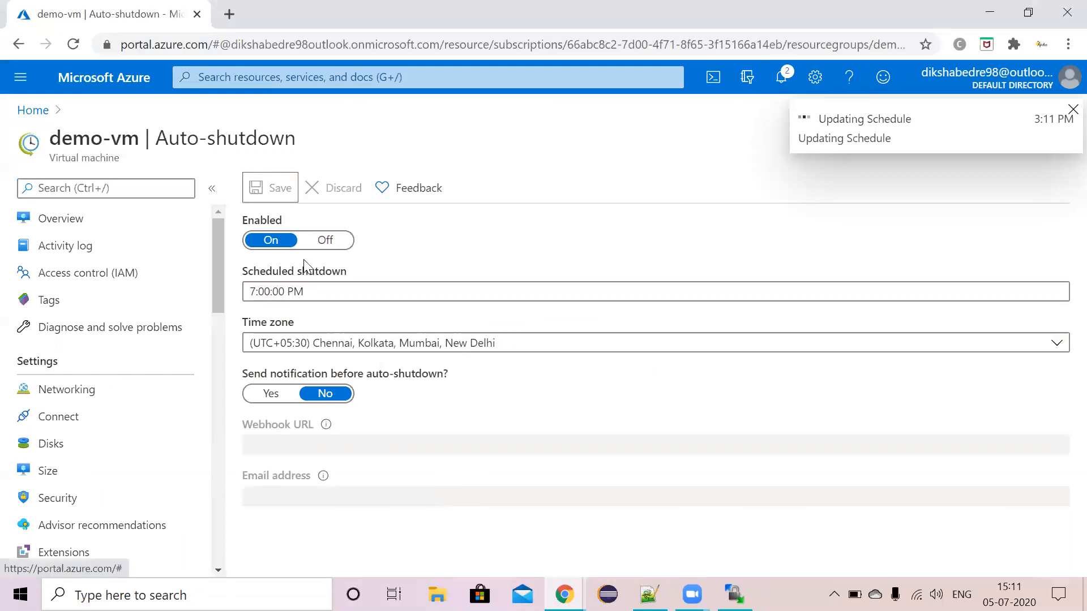
Step: Confirm in Notifications that the auto-shutdown schedule update succeeded
click(783, 82)
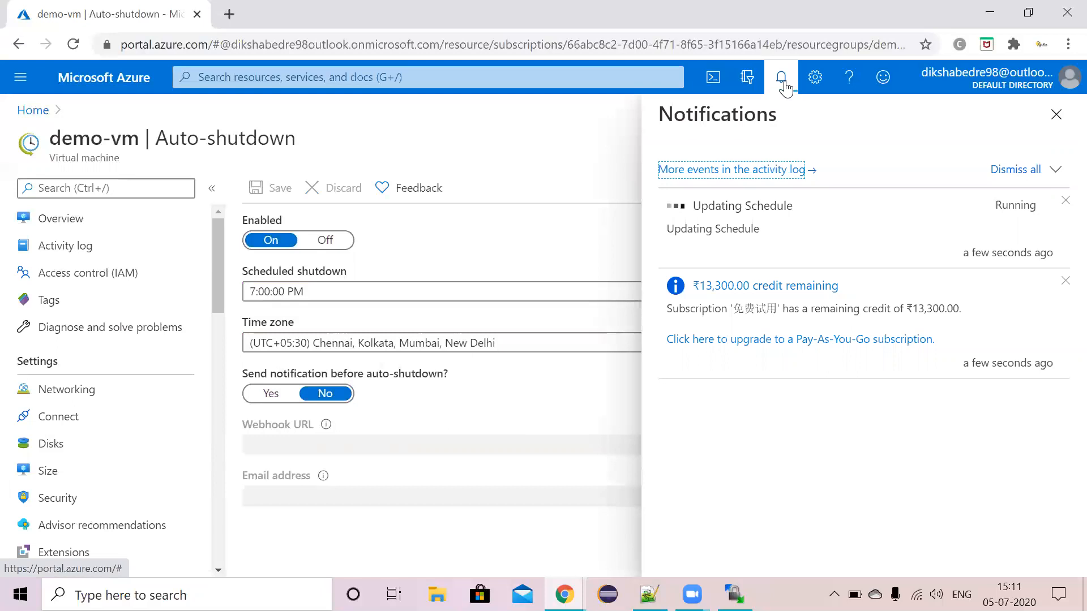
click(784, 84)
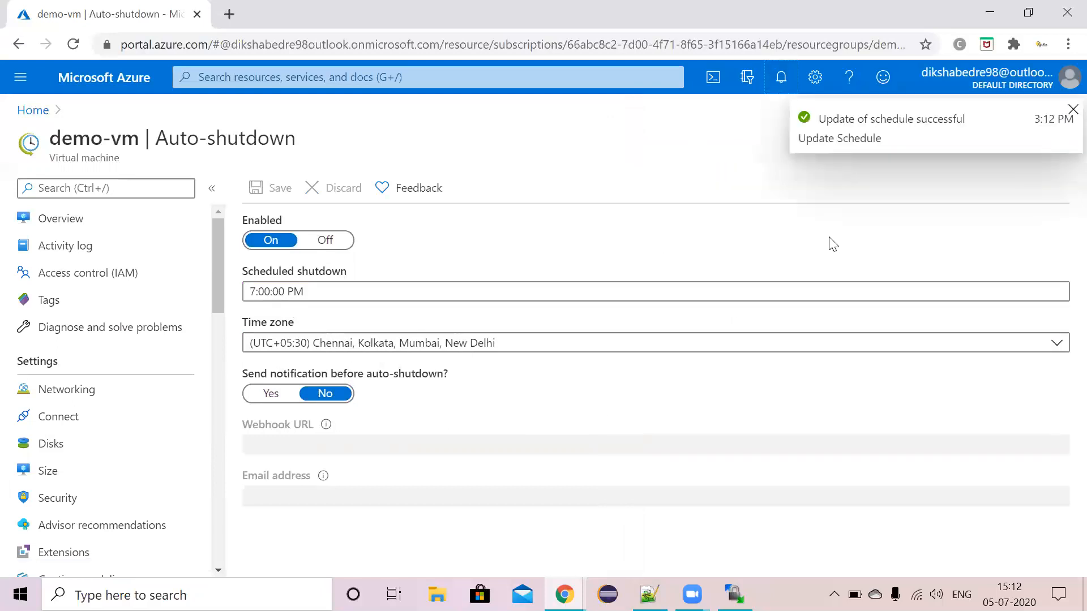
click(1073, 110)
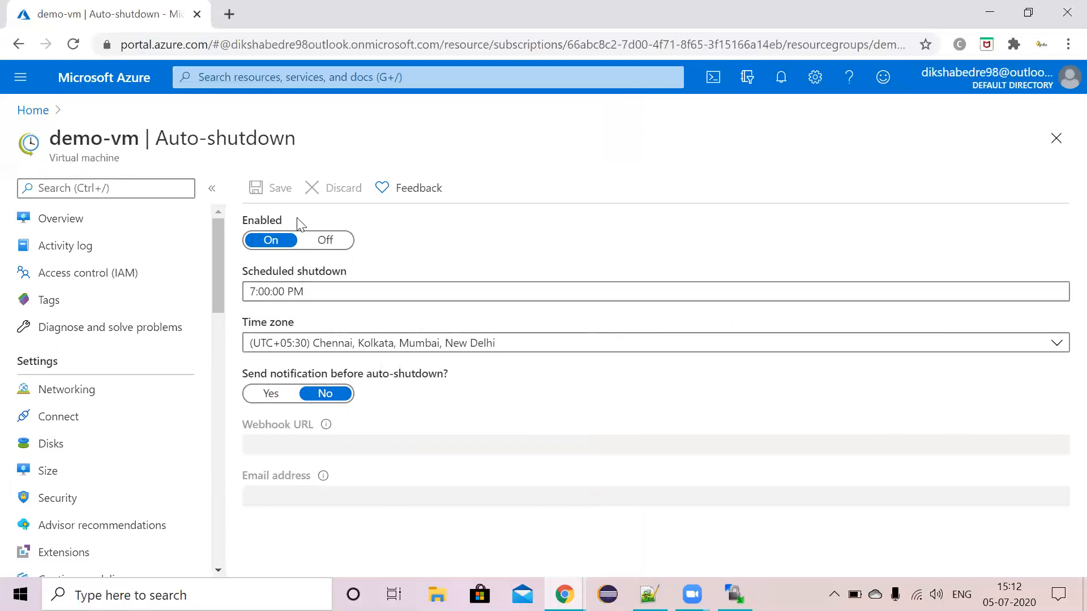
click(782, 77)
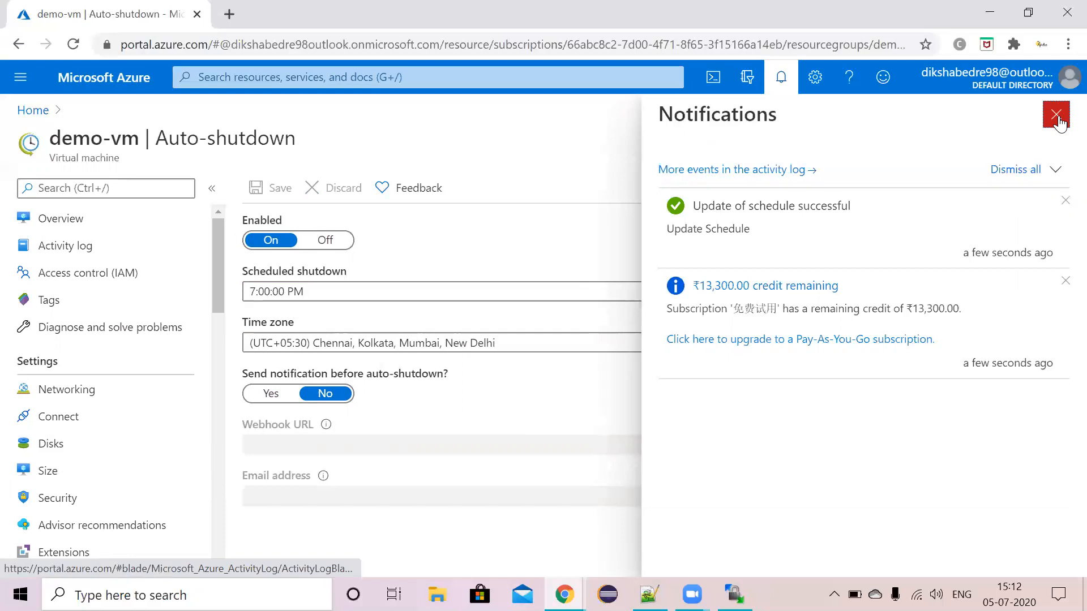
click(1057, 114)
scroll(167, 442, down, 1)
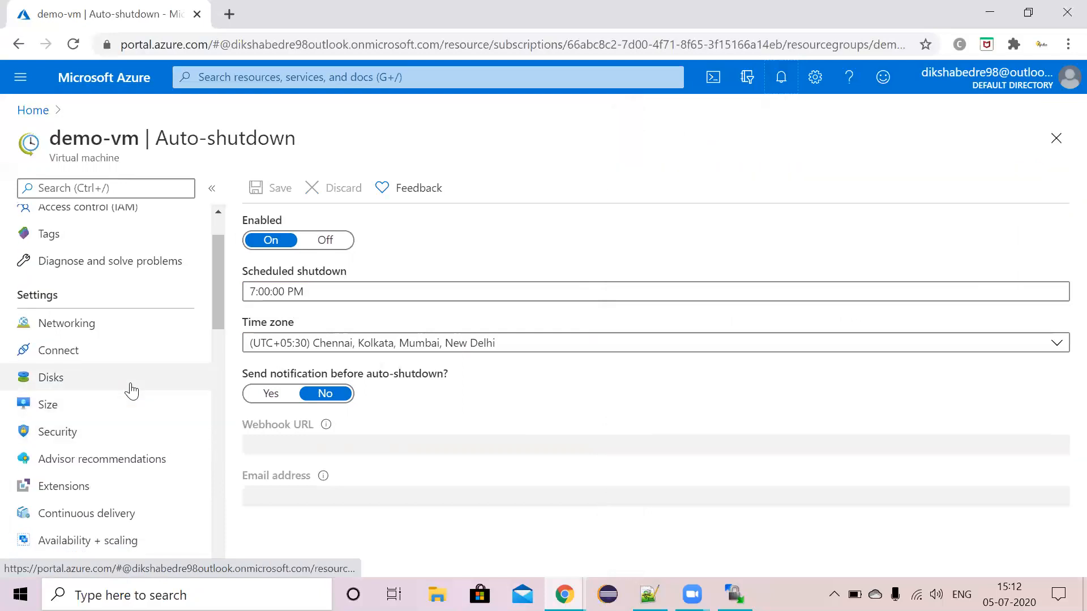
click(130, 387)
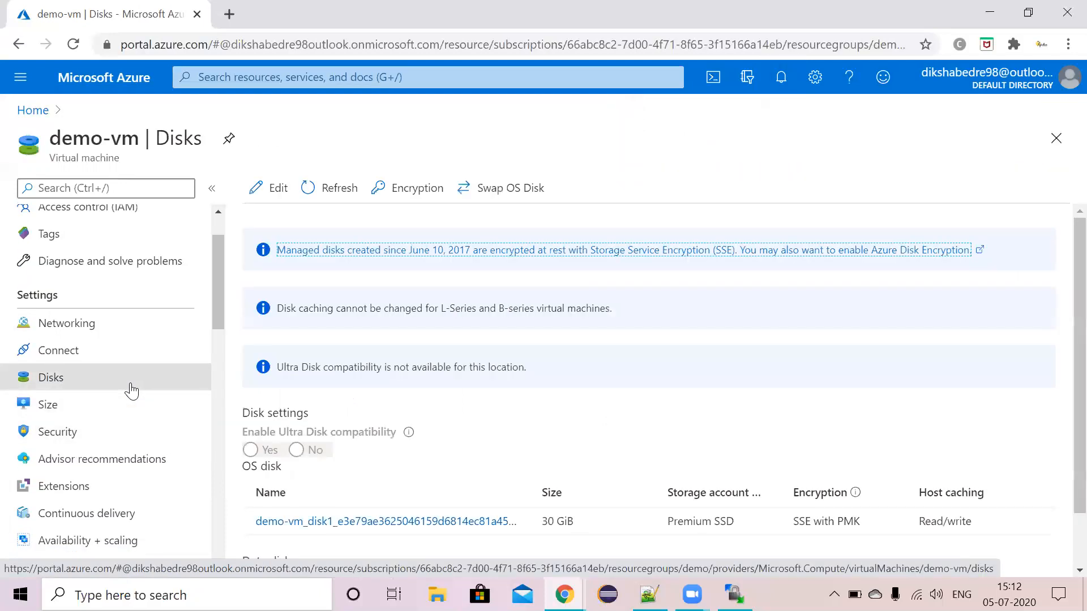
scroll(327, 333, down, 1)
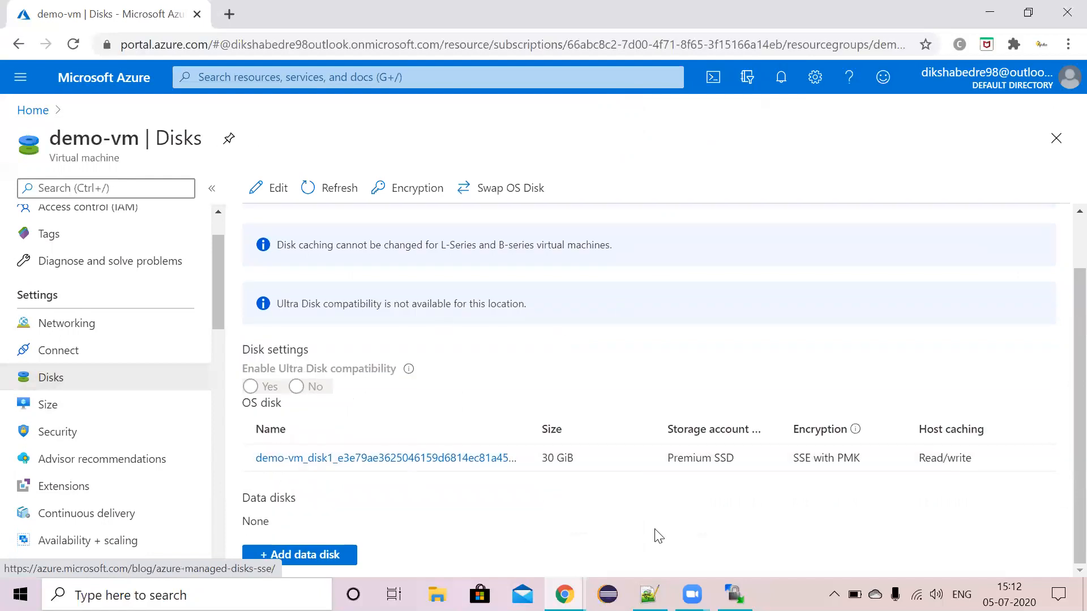
click(173, 413)
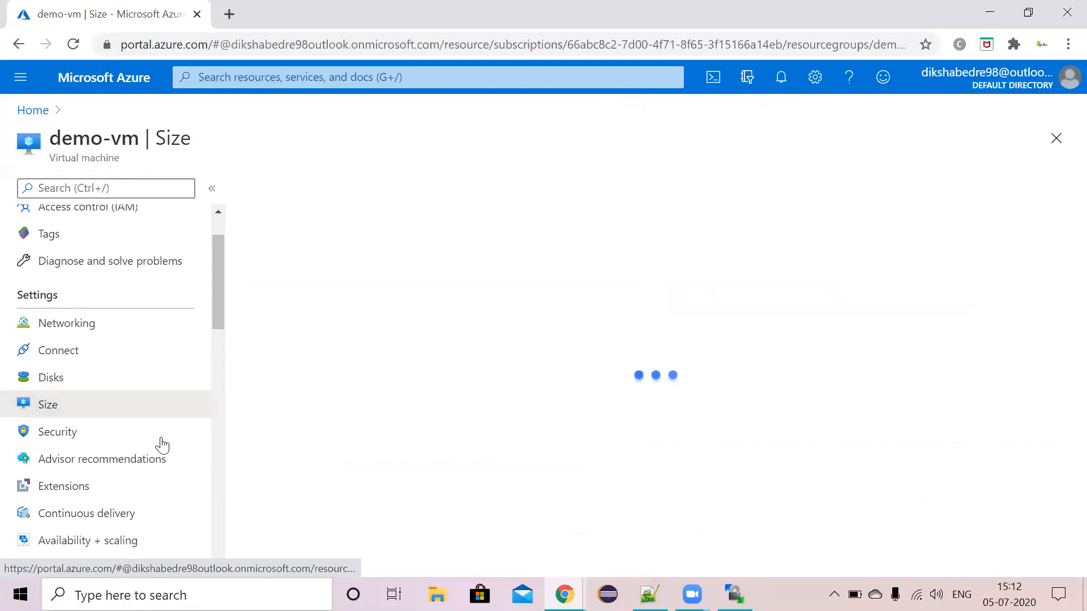
scroll(136, 443, down, 1)
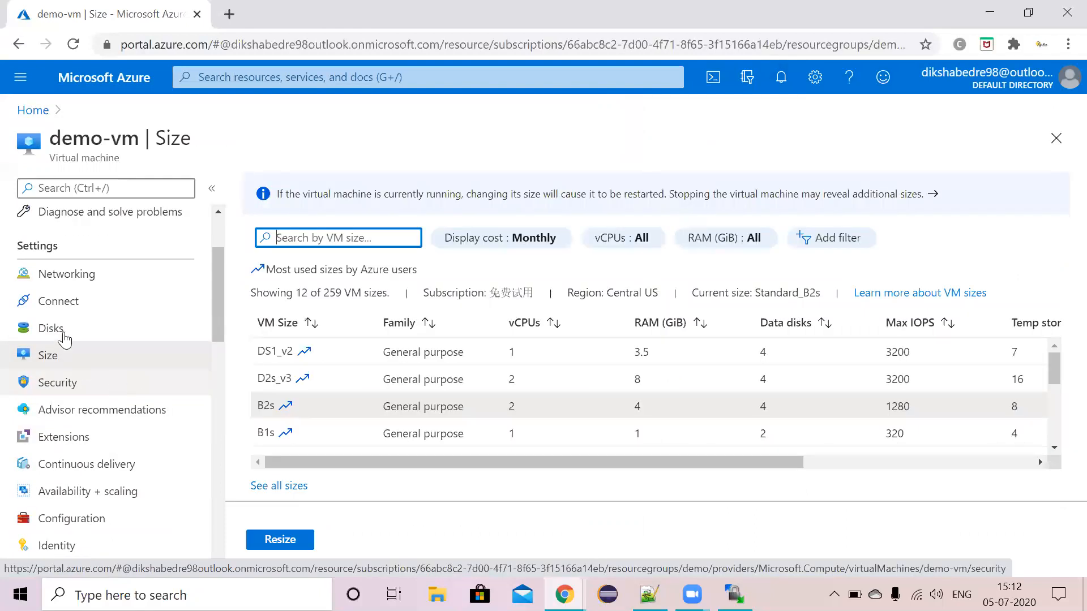
scroll(471, 385, down, 1)
scroll(471, 381, down, 3)
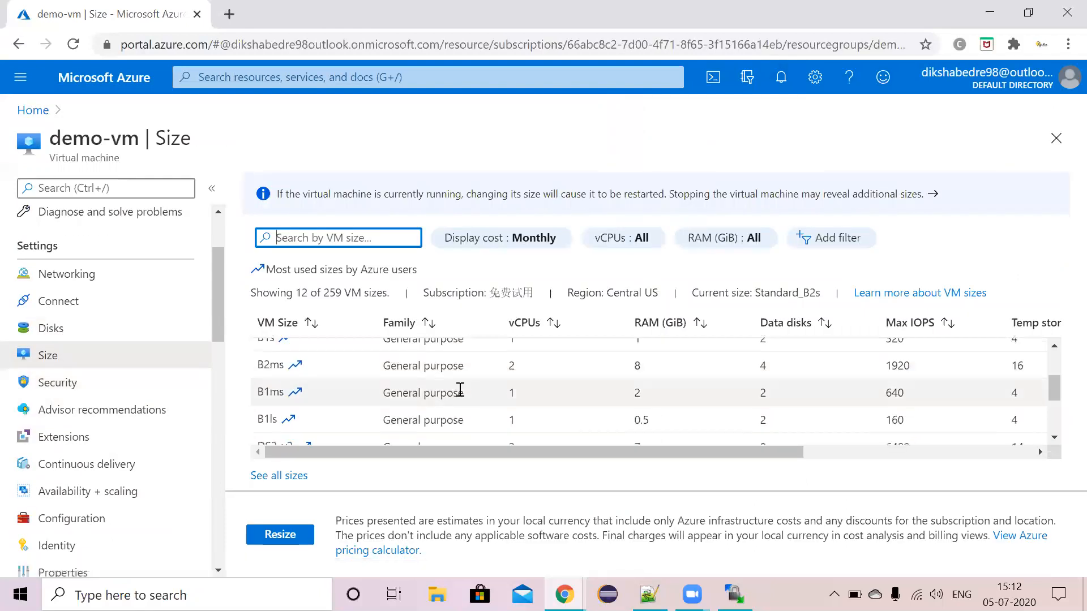
scroll(459, 389, up, 4)
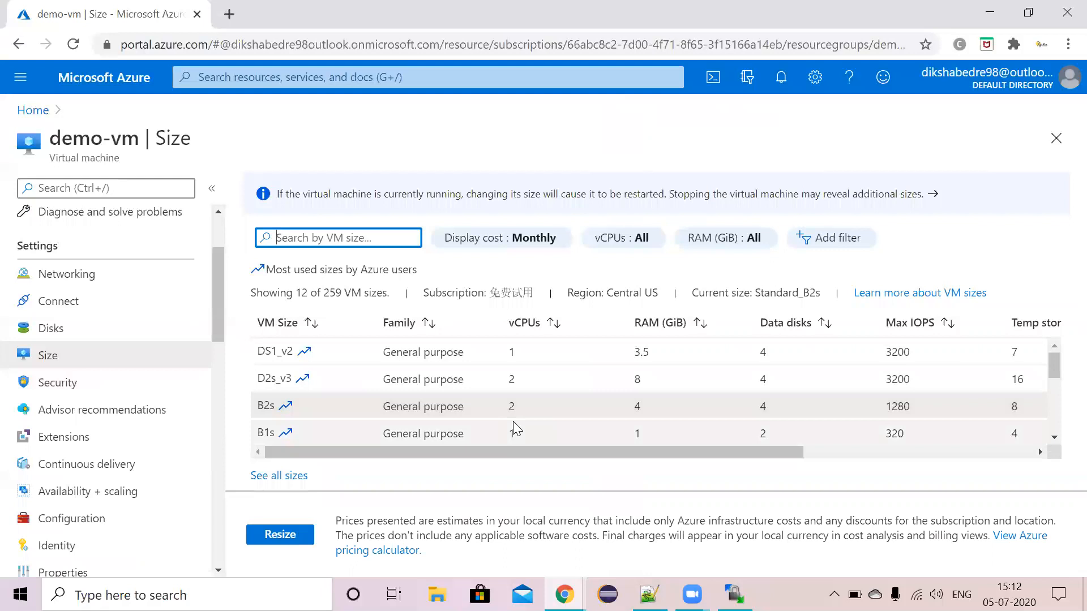
scroll(513, 422, down, 1)
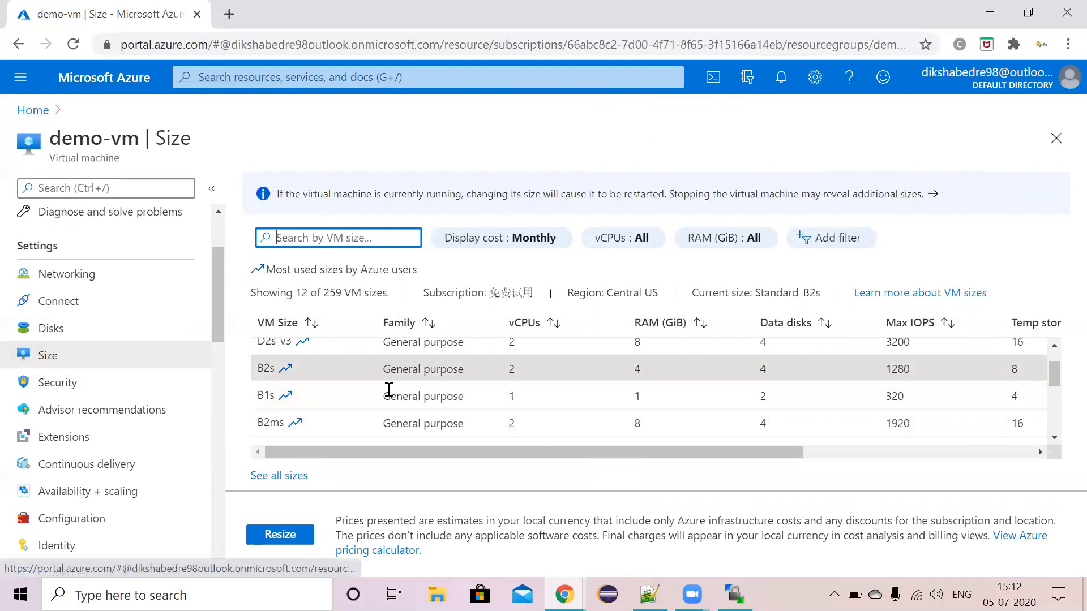
scroll(389, 389, down, 2)
click(347, 398)
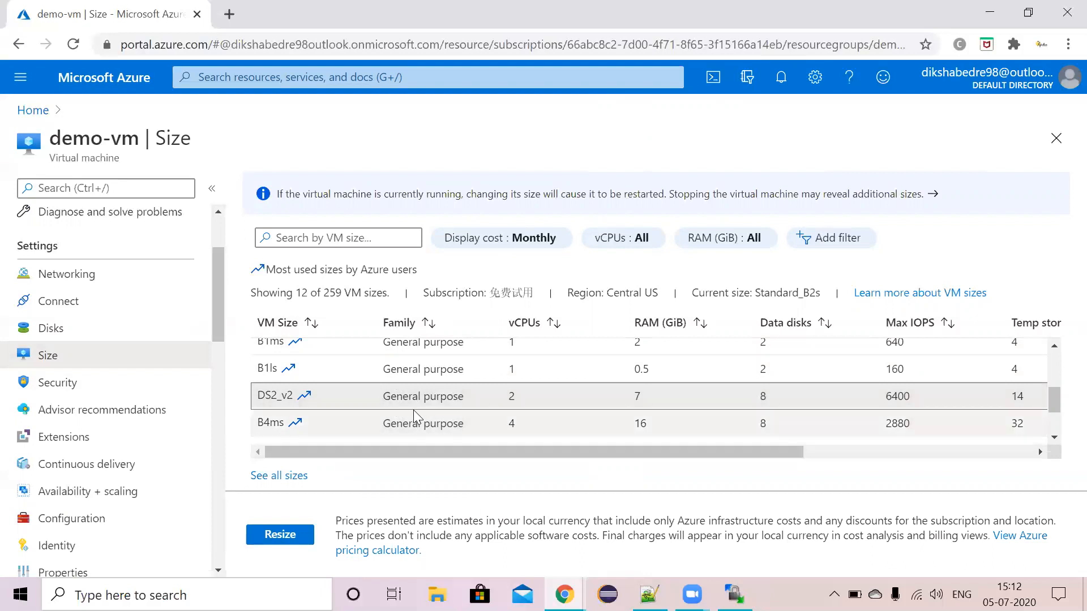
scroll(421, 397, up, 2)
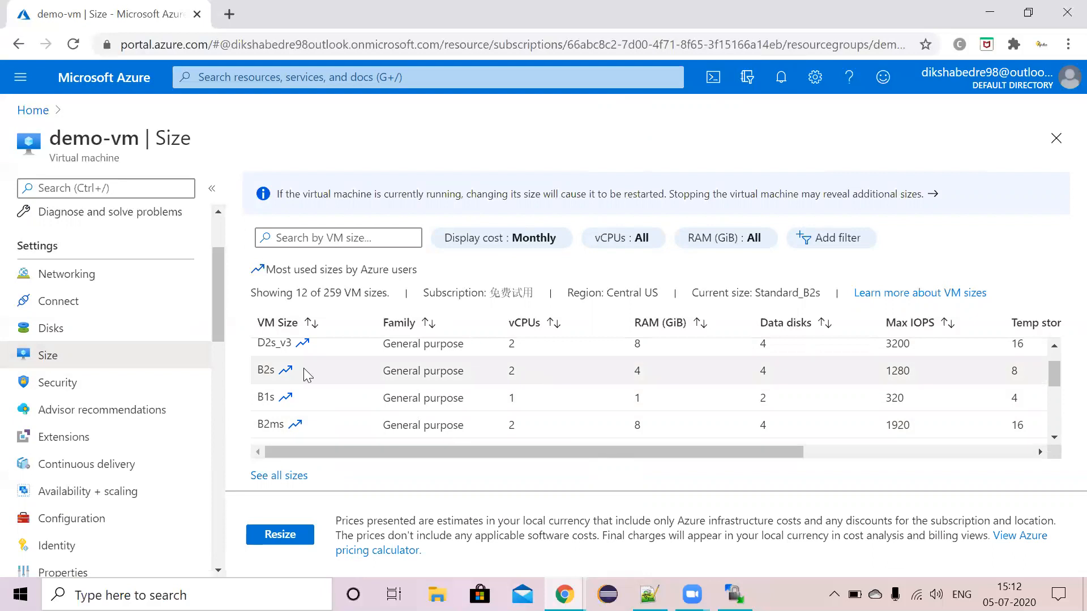
scroll(203, 407, down, 1)
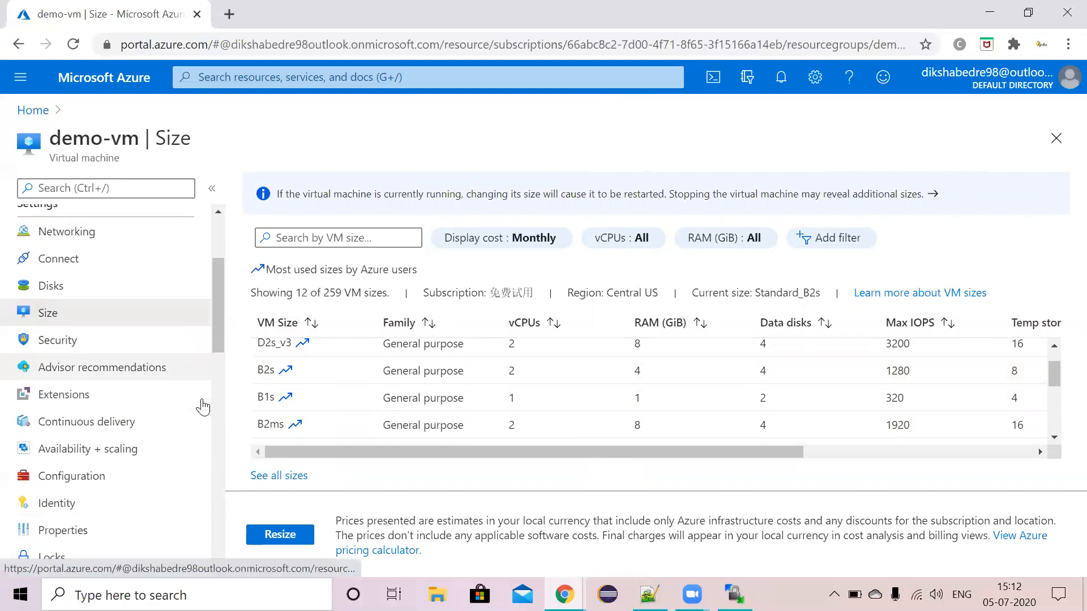
click(98, 339)
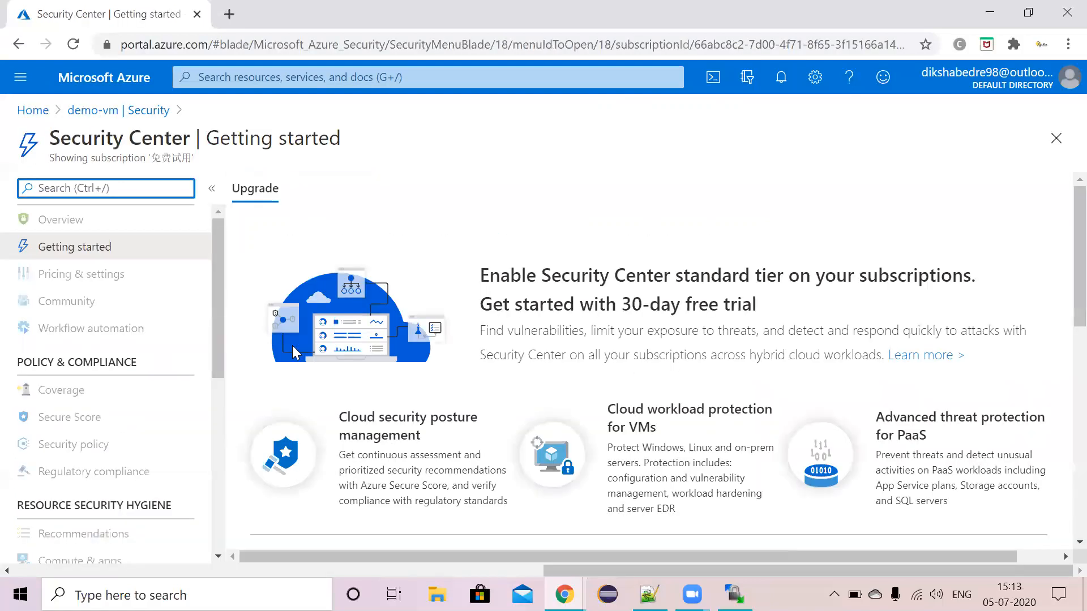
Step: Return from Security Center to demo-vm's Security page showing 0 recommendations and 0 alerts, then open Insights
scroll(141, 279, down, 7)
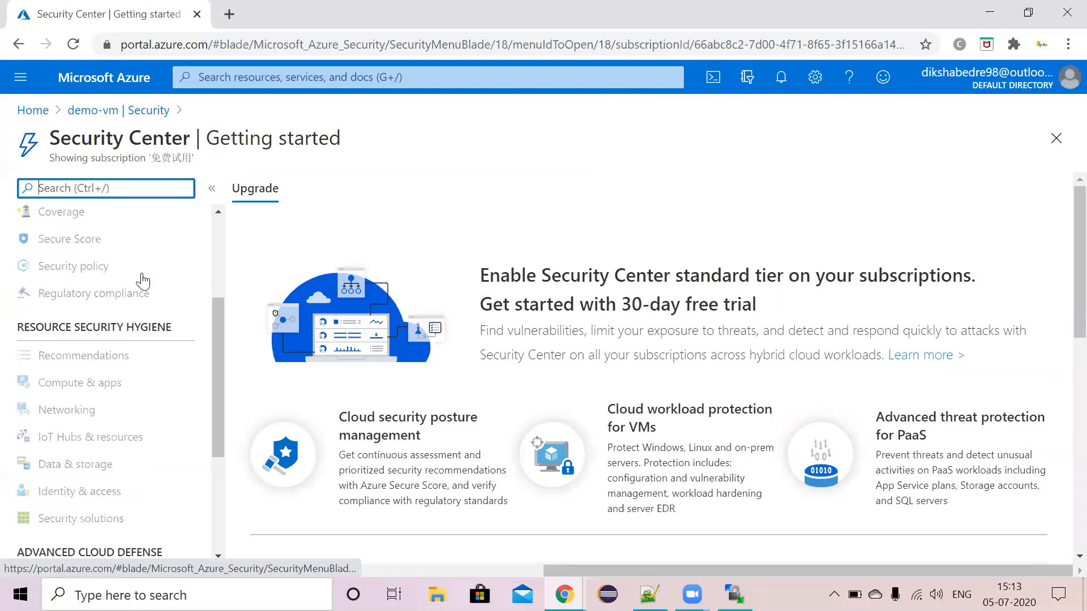
click(107, 111)
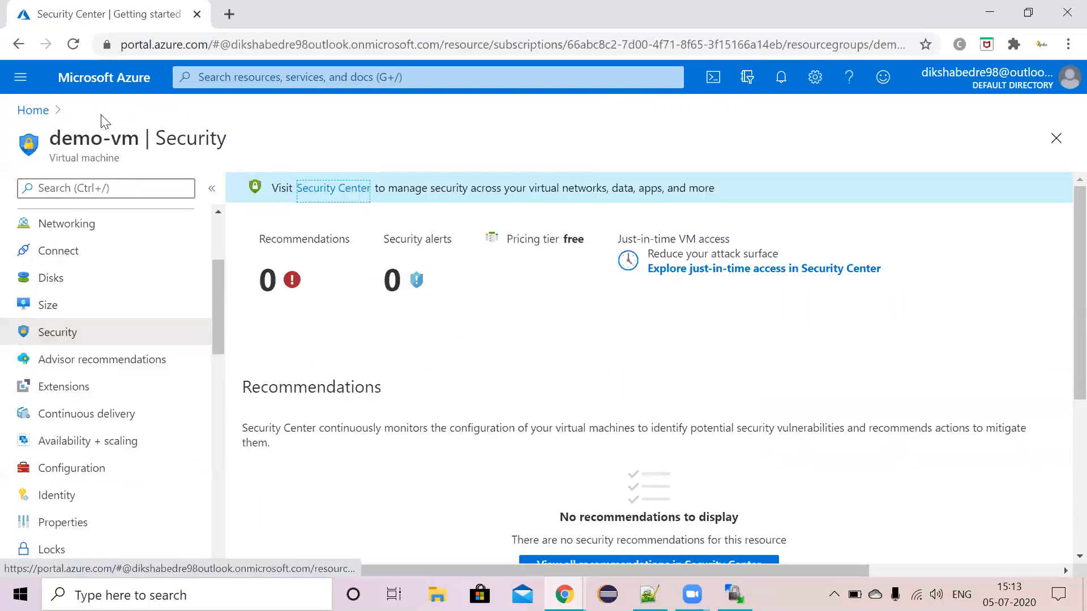
scroll(150, 476, down, 2)
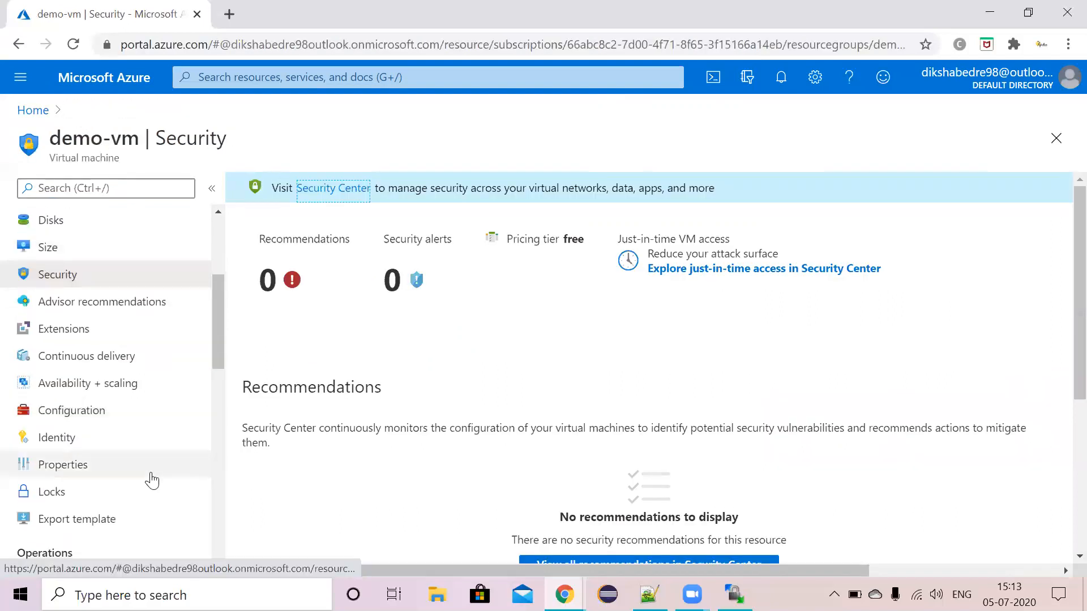
scroll(113, 372, down, 5)
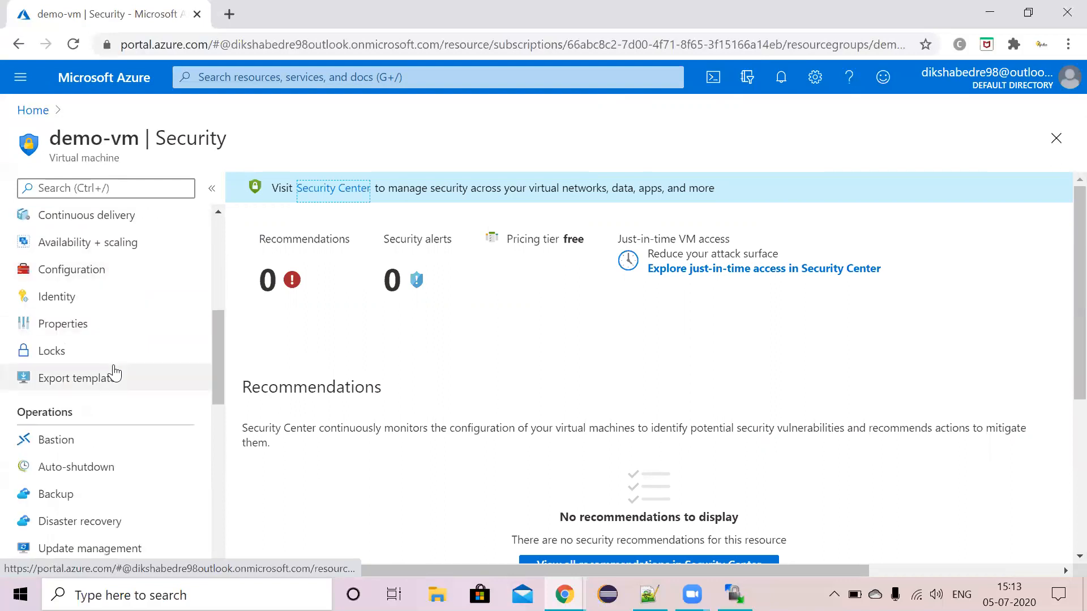
scroll(113, 374, down, 3)
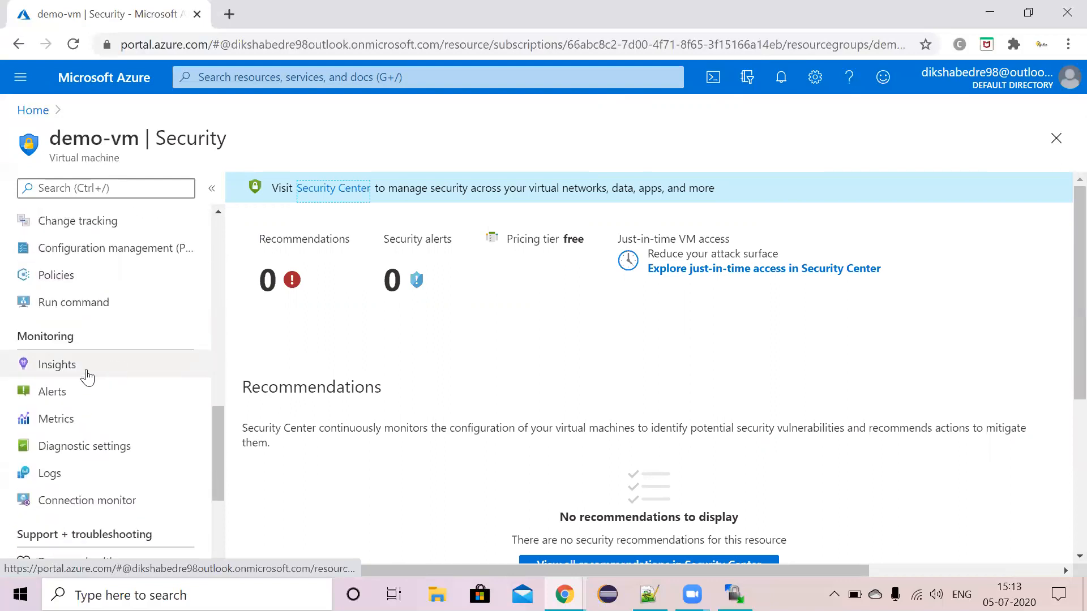
click(88, 377)
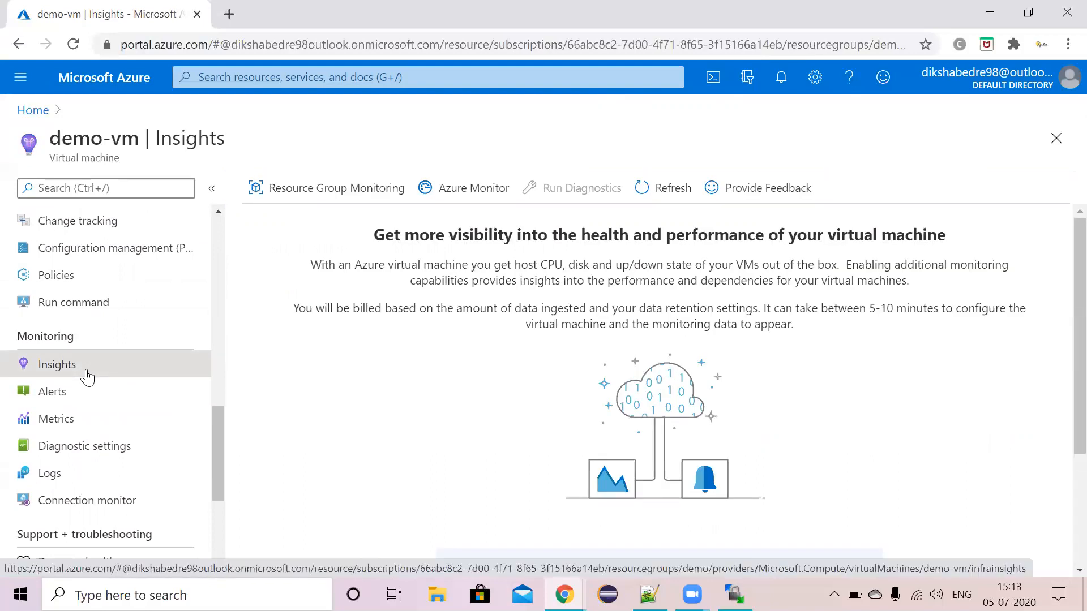
Step: Enable Insights with the default subscription and a new Log Analytics workspace, then check deployment progress
scroll(592, 334, down, 3)
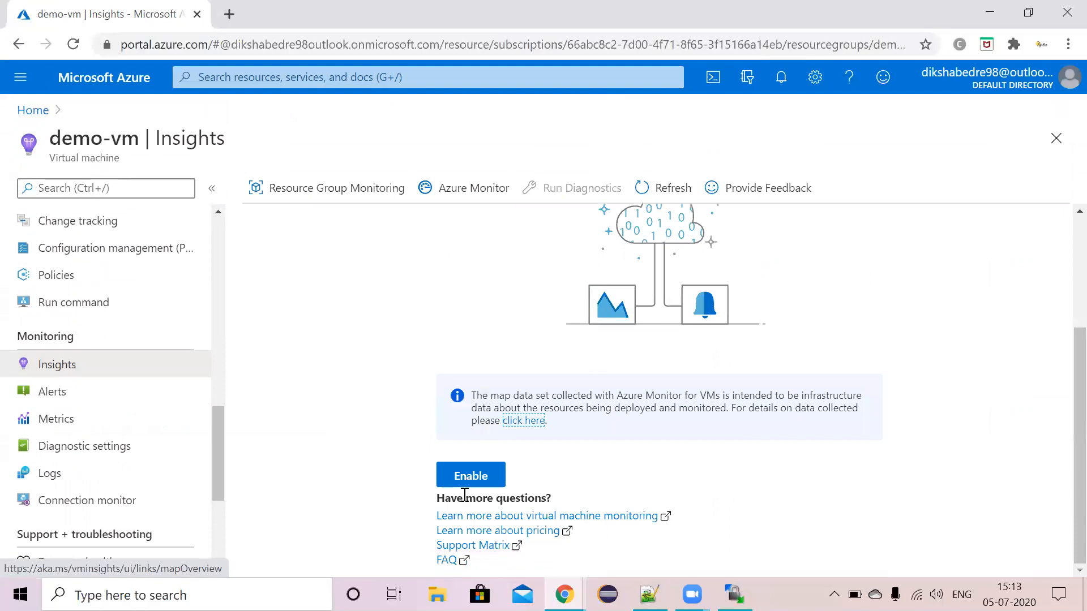
click(481, 476)
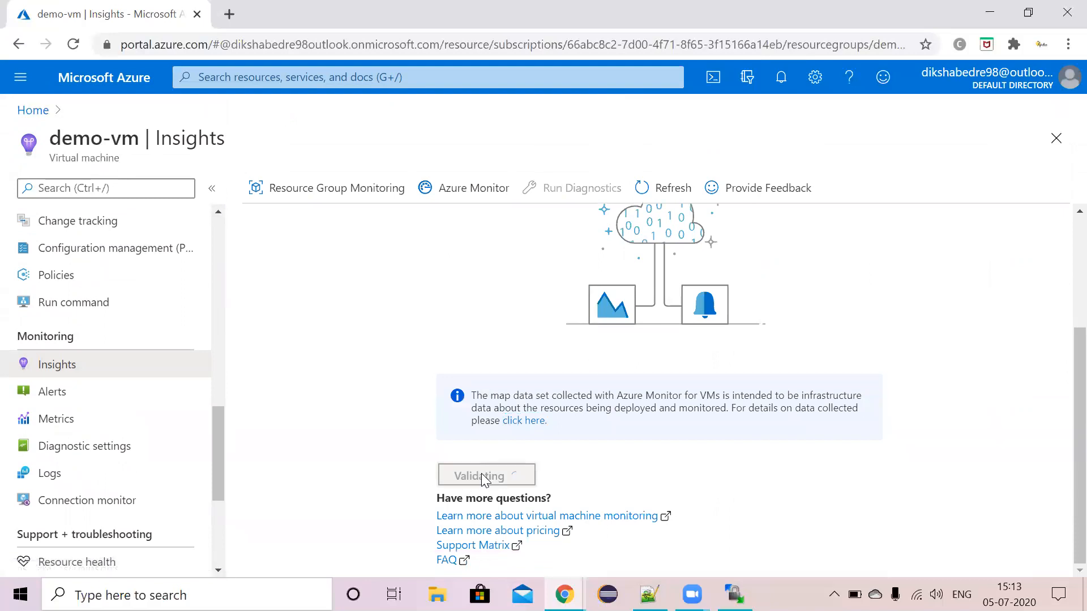
scroll(755, 419, down, 3)
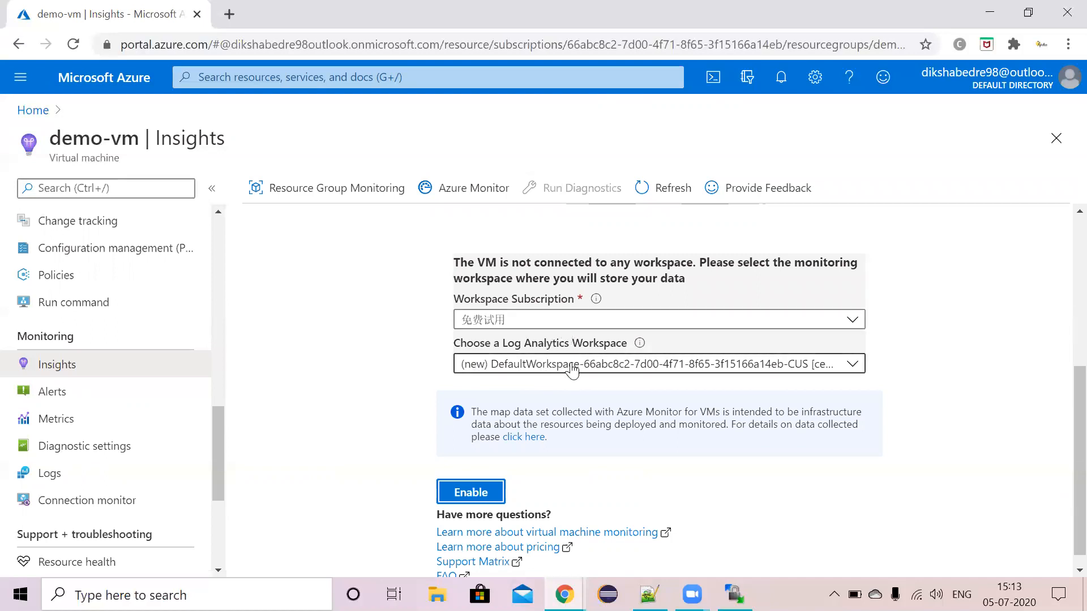
click(458, 494)
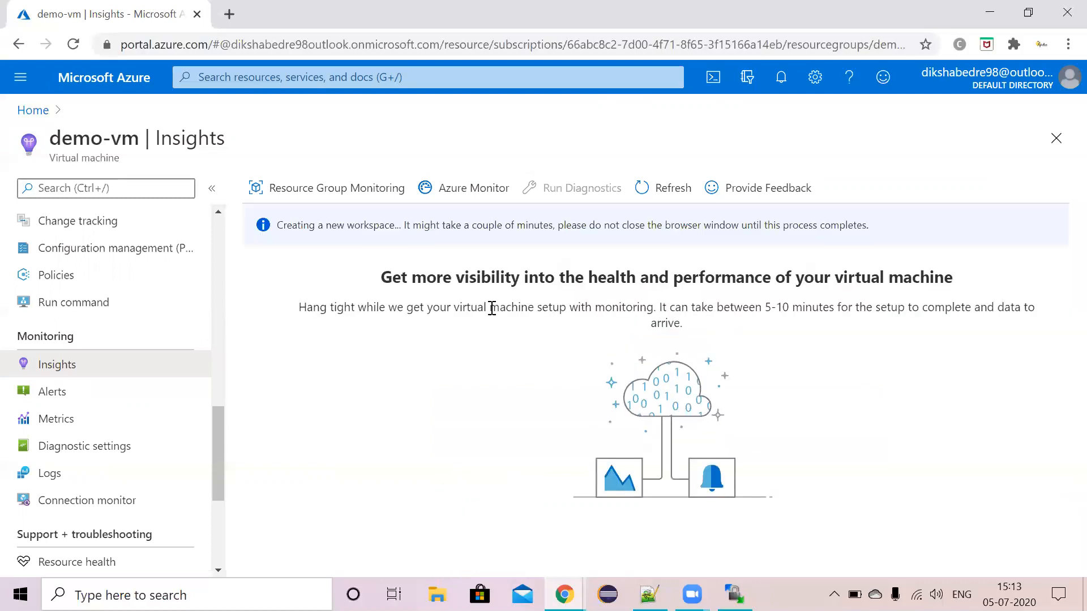
drag(296, 226, 422, 225)
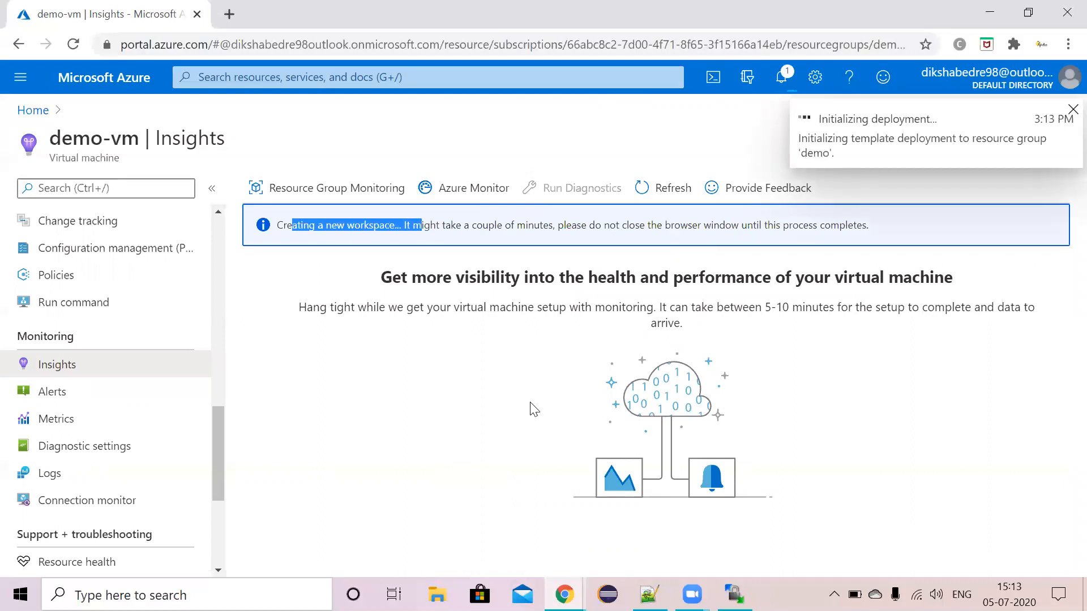
click(784, 94)
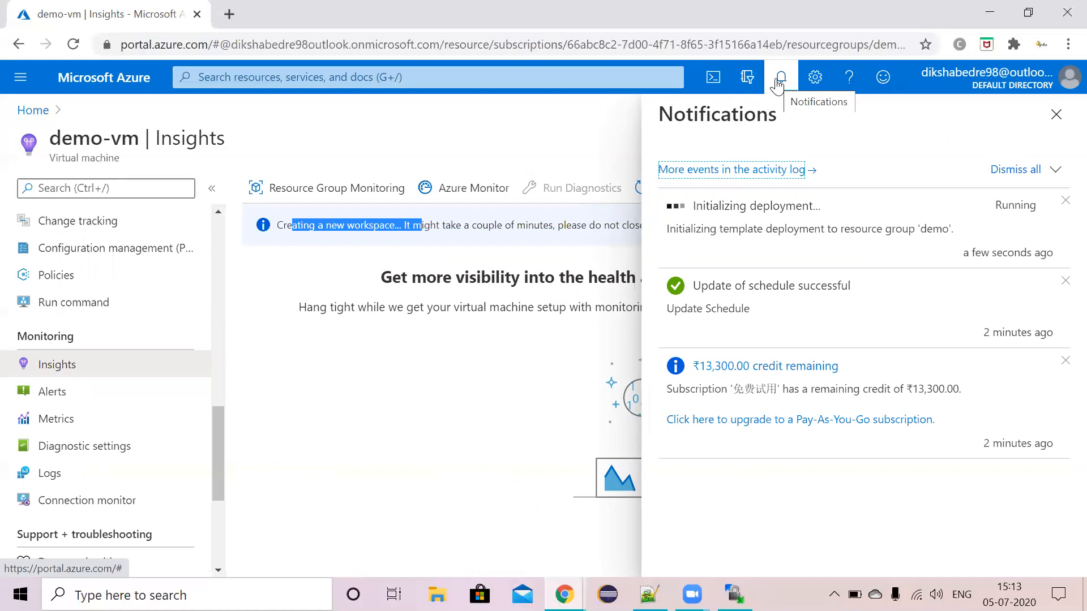
click(778, 85)
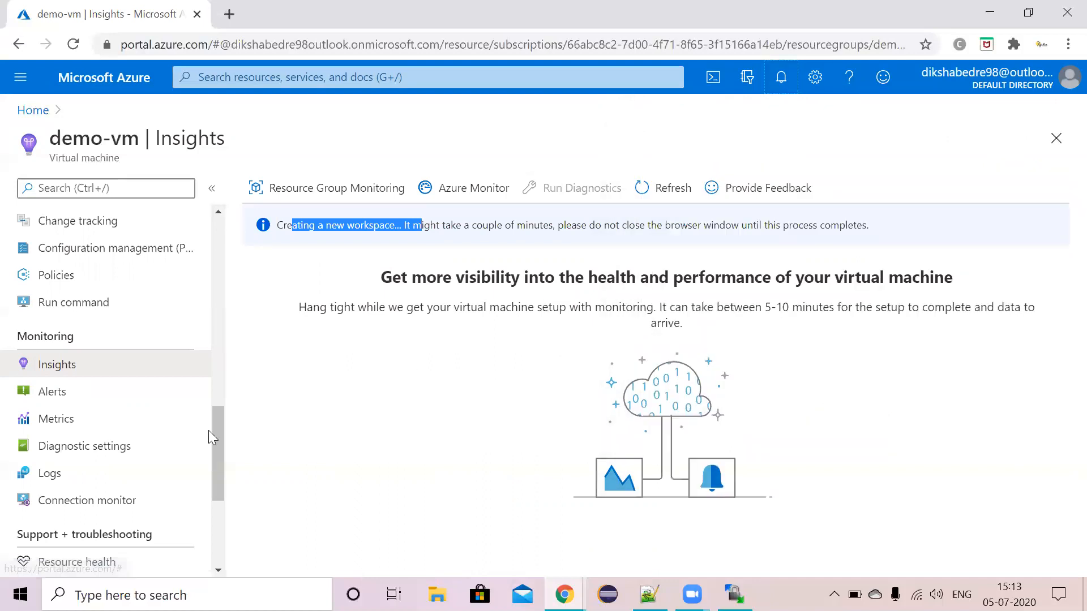
click(115, 512)
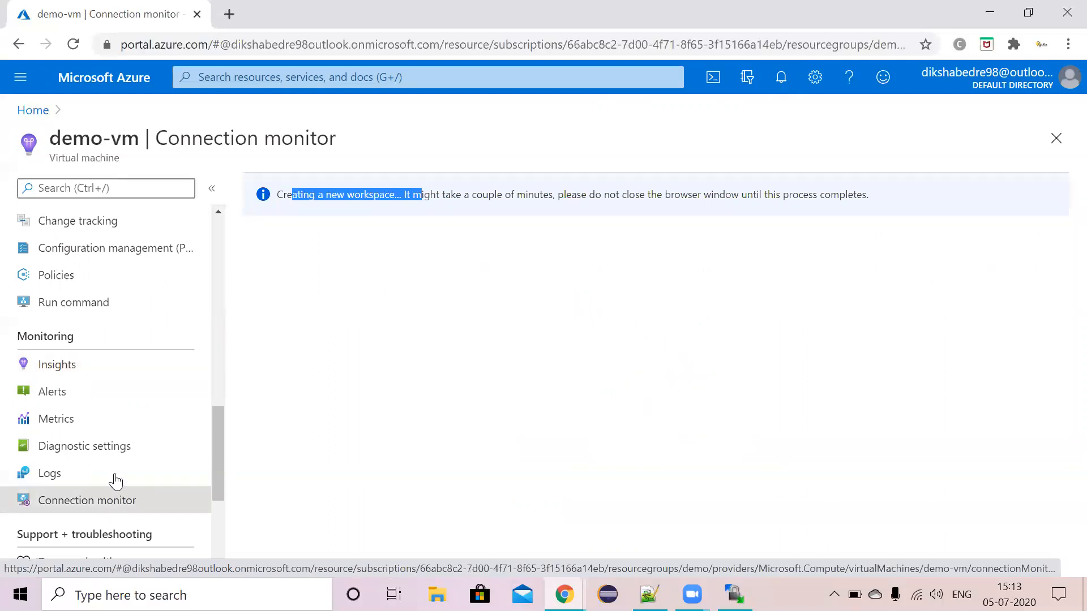
click(116, 478)
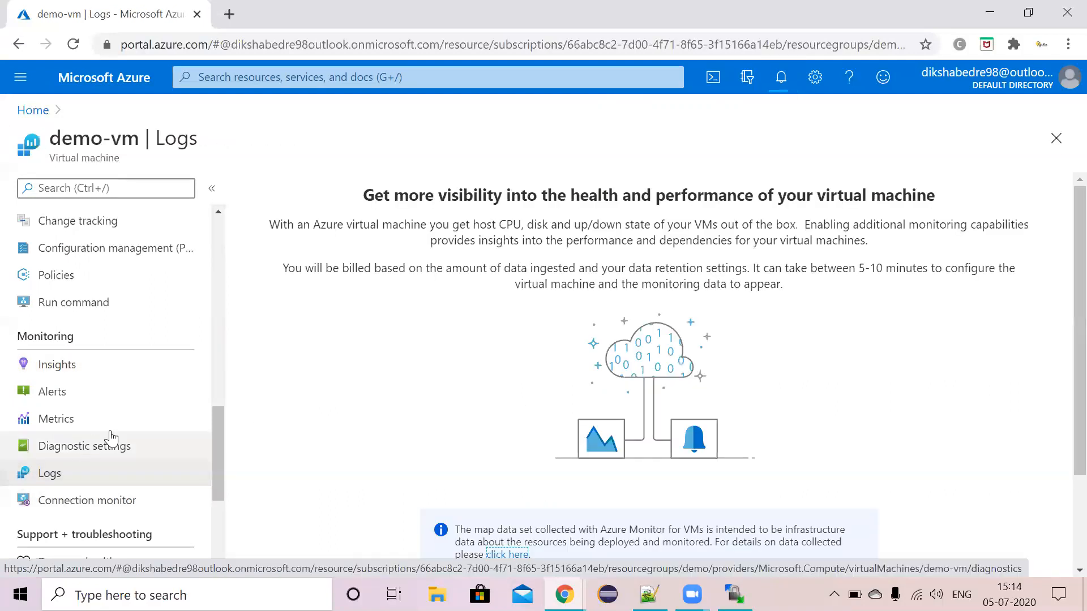
click(781, 78)
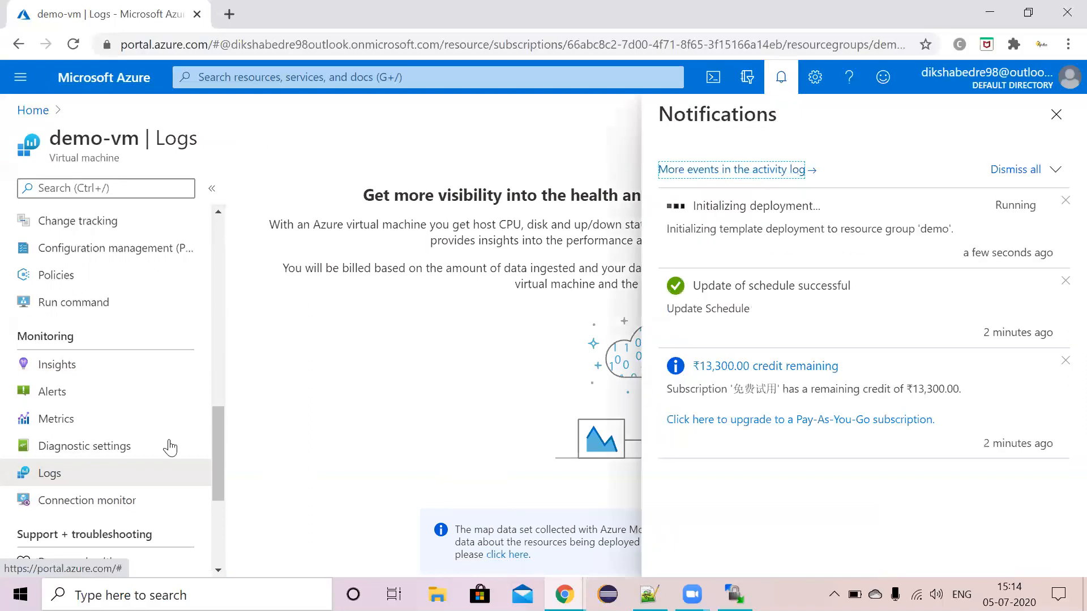
click(133, 447)
click(67, 418)
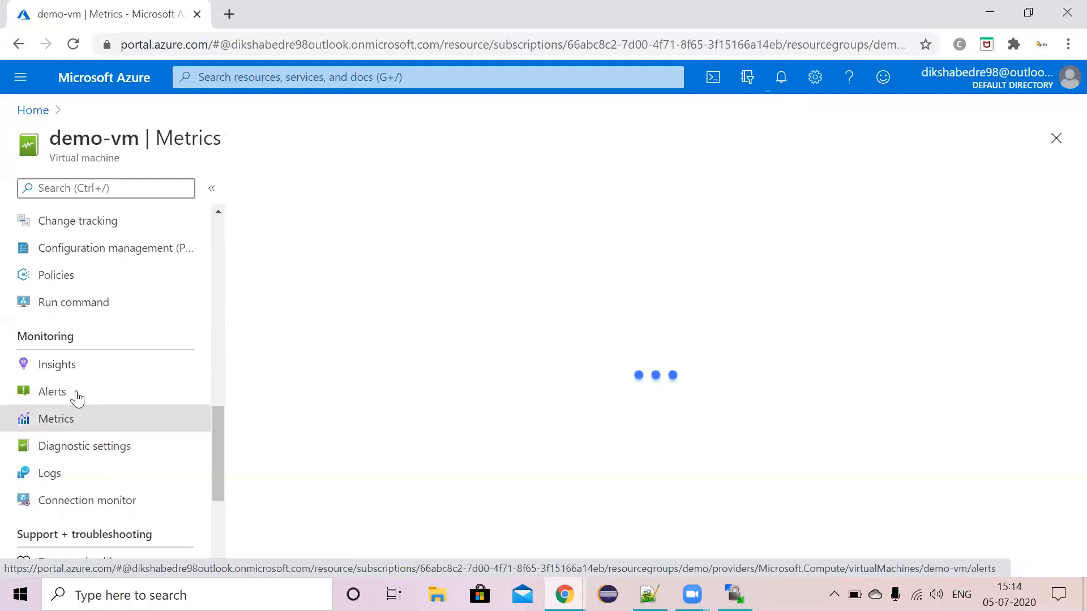
click(78, 399)
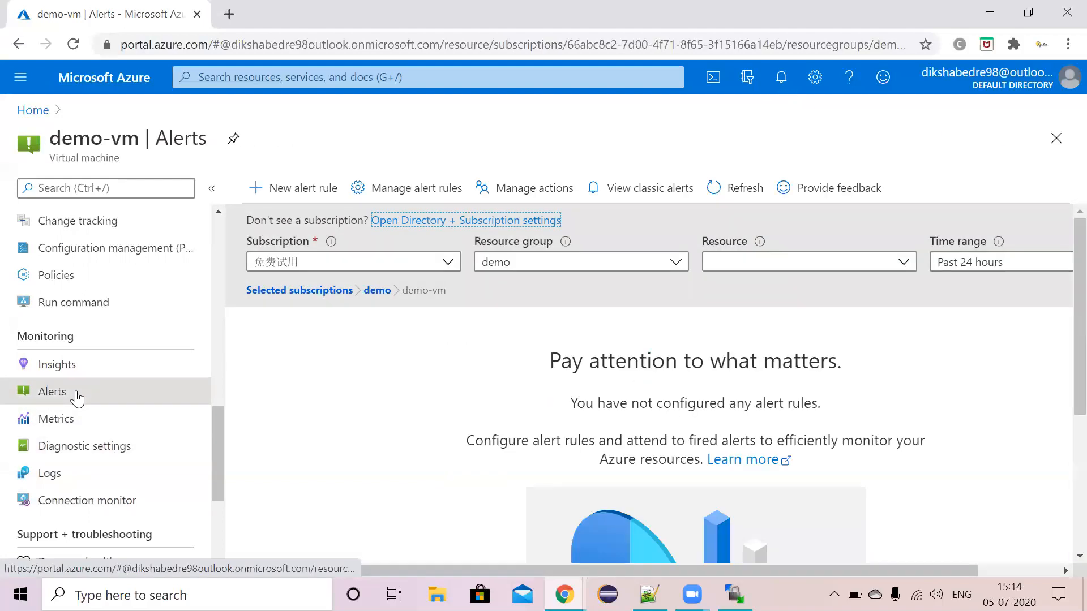
click(114, 369)
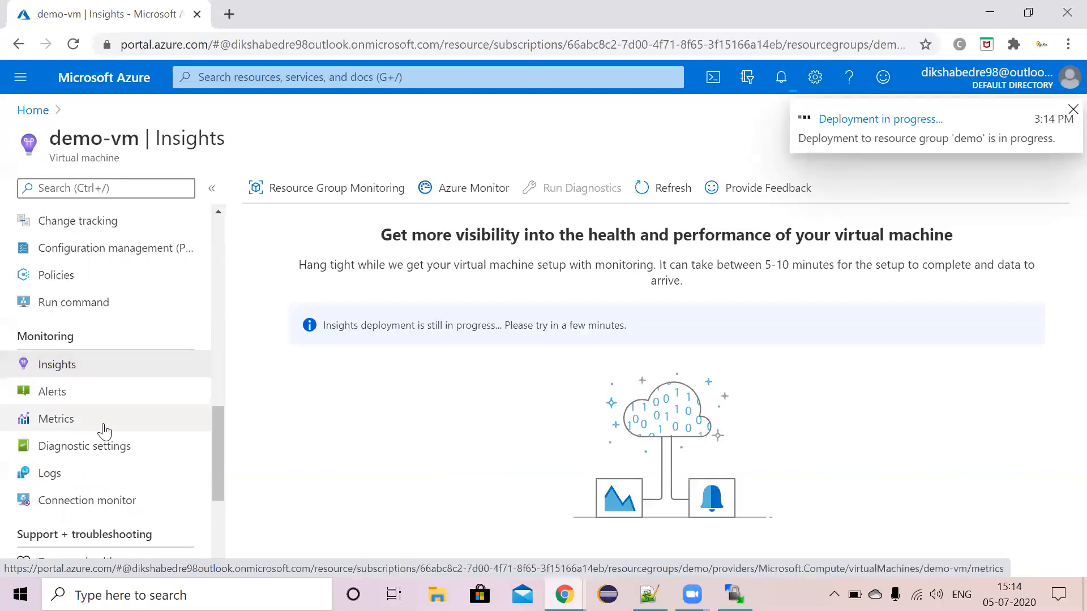
scroll(105, 431, down, 4)
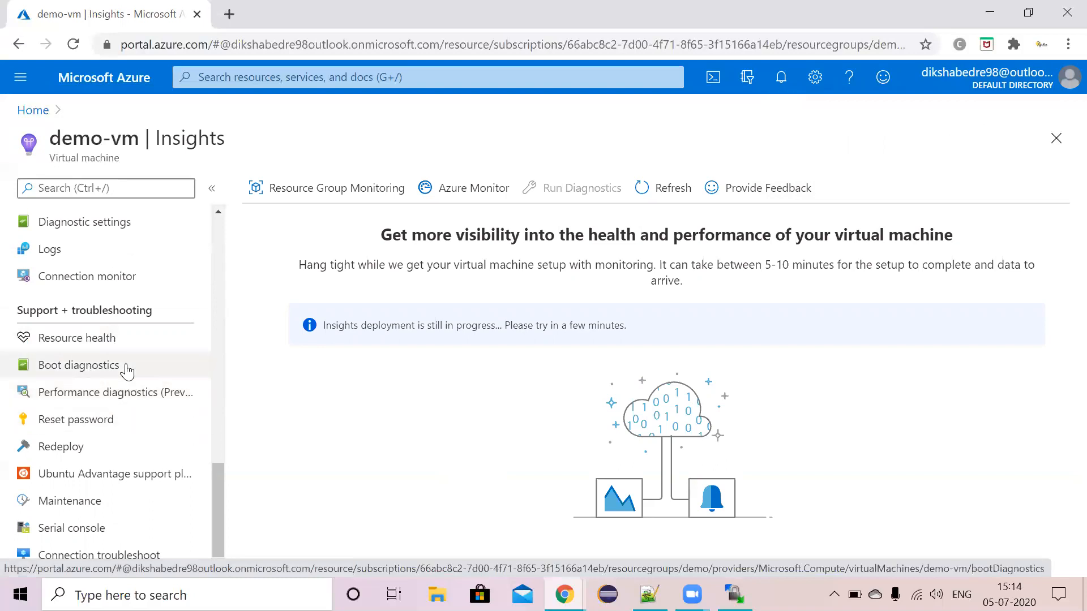
scroll(94, 369, down, 1)
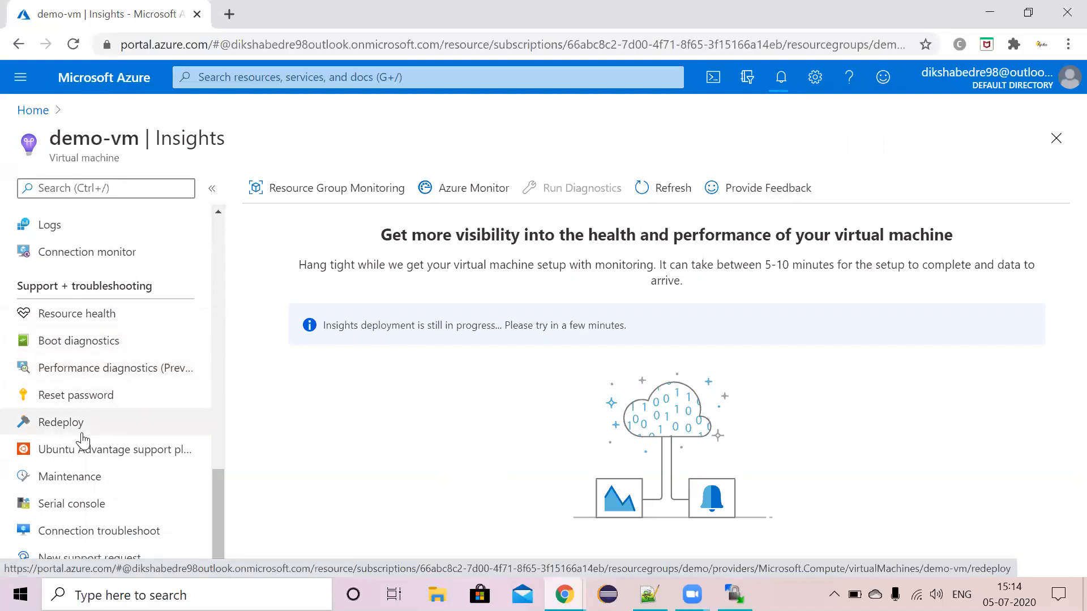
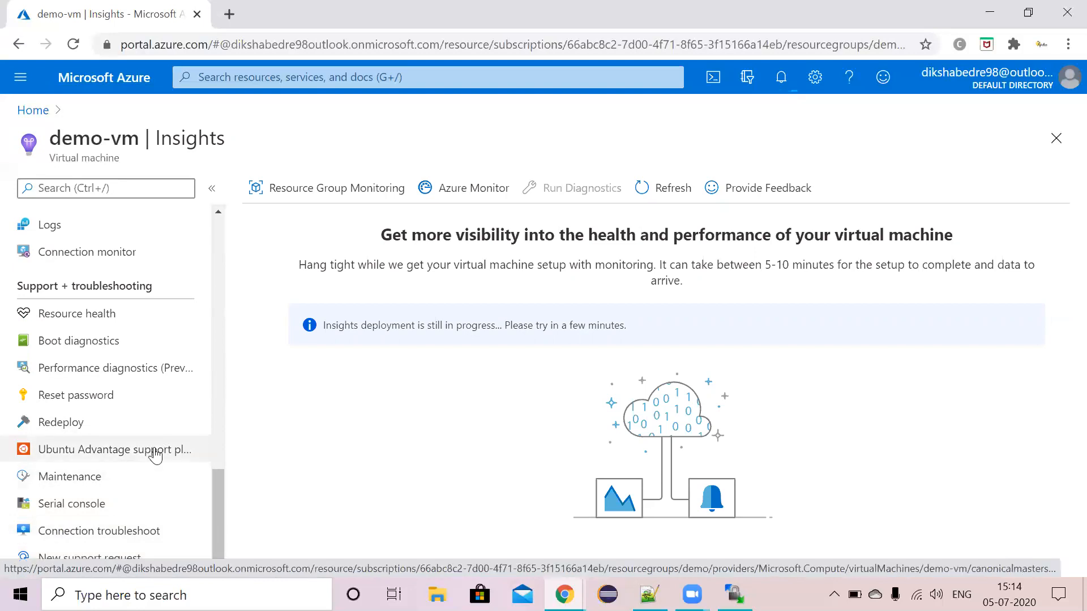
Step: Check Notifications from demo-vm Insights: VMInsightsNewWorkspaceDeployment to 'demo' succeeded, another still submitting
scroll(155, 454, up, 15)
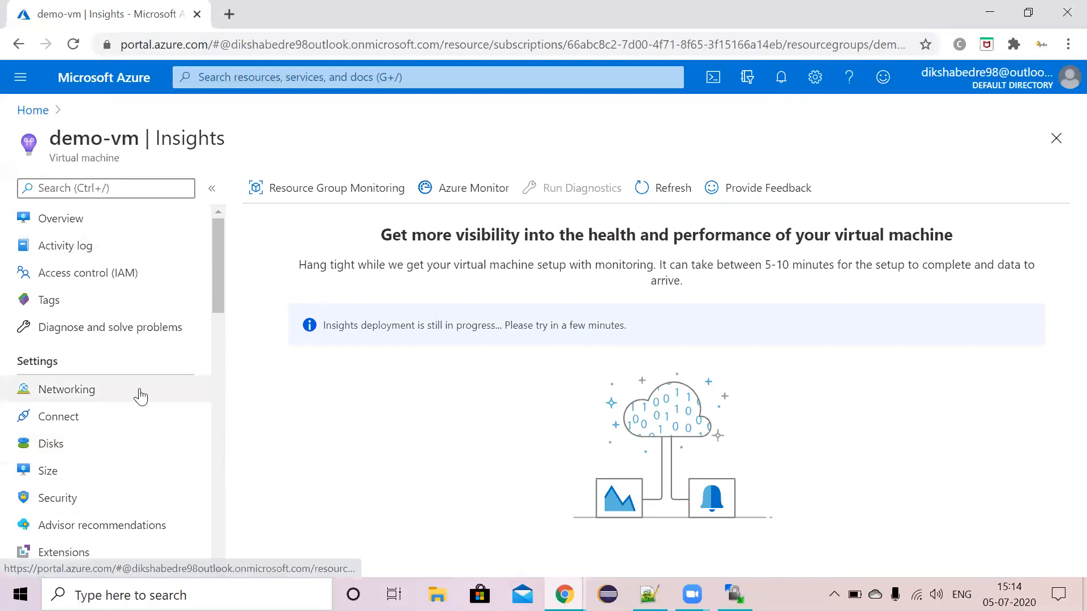
scroll(140, 396, down, 15)
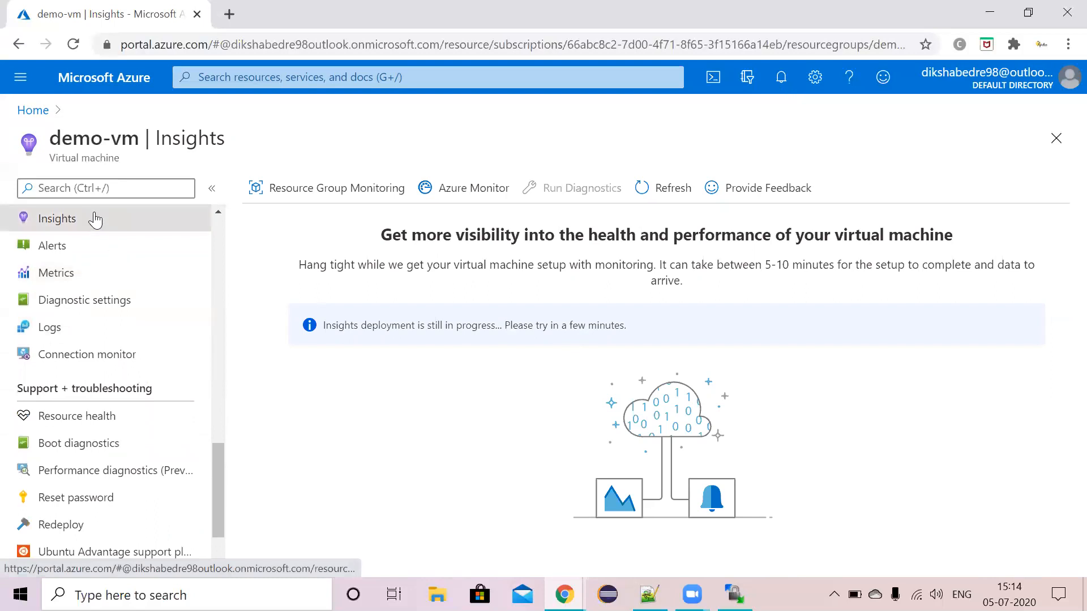
click(782, 79)
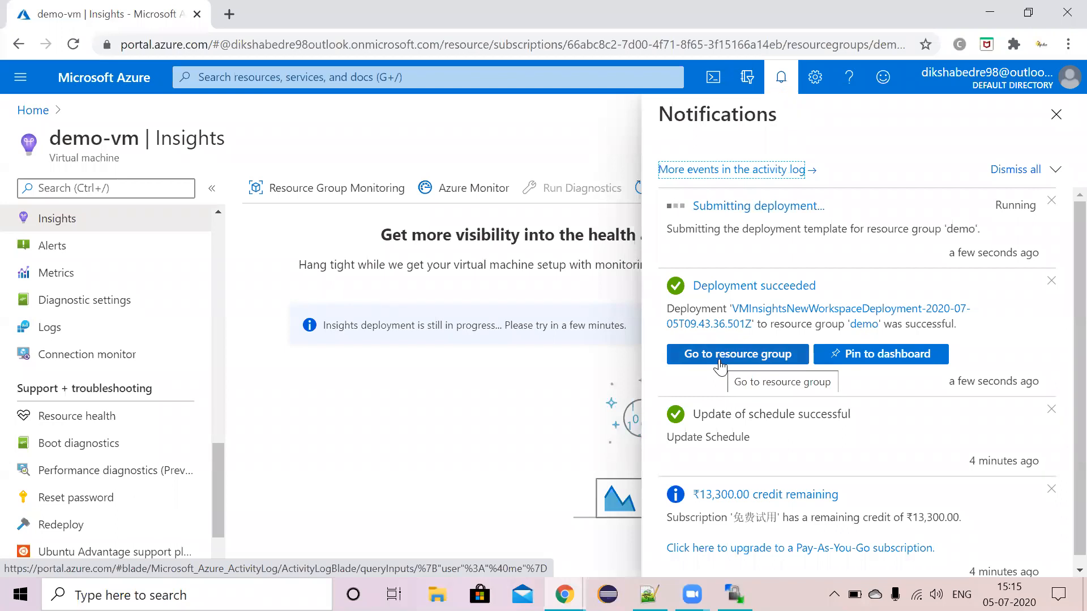
Step: Visit the demo resource group and the Azure Monitor VM insights overview, returning to demo-vm each time
click(721, 362)
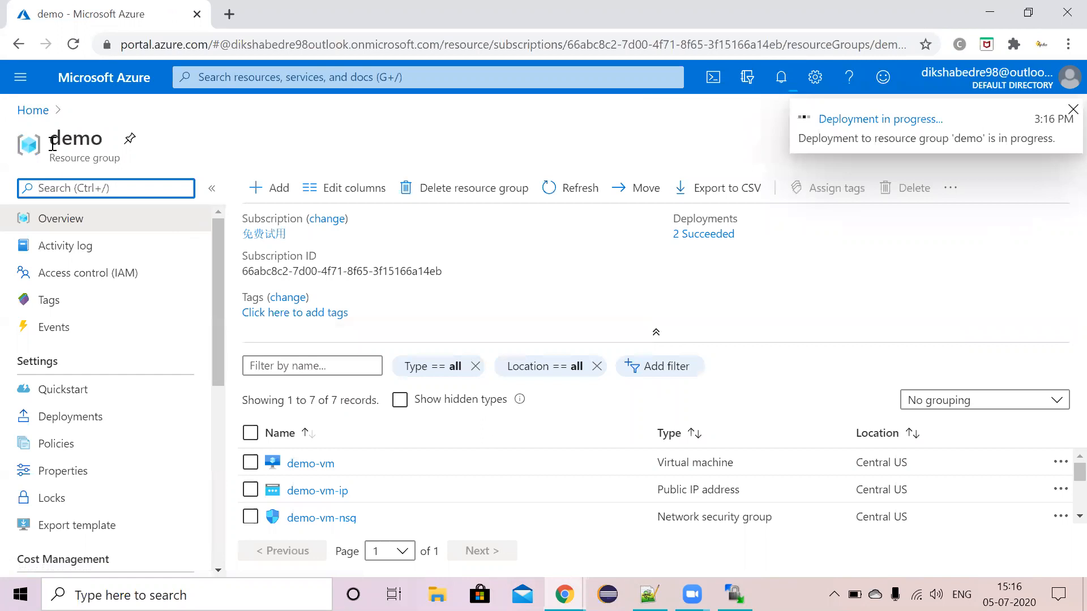
click(17, 45)
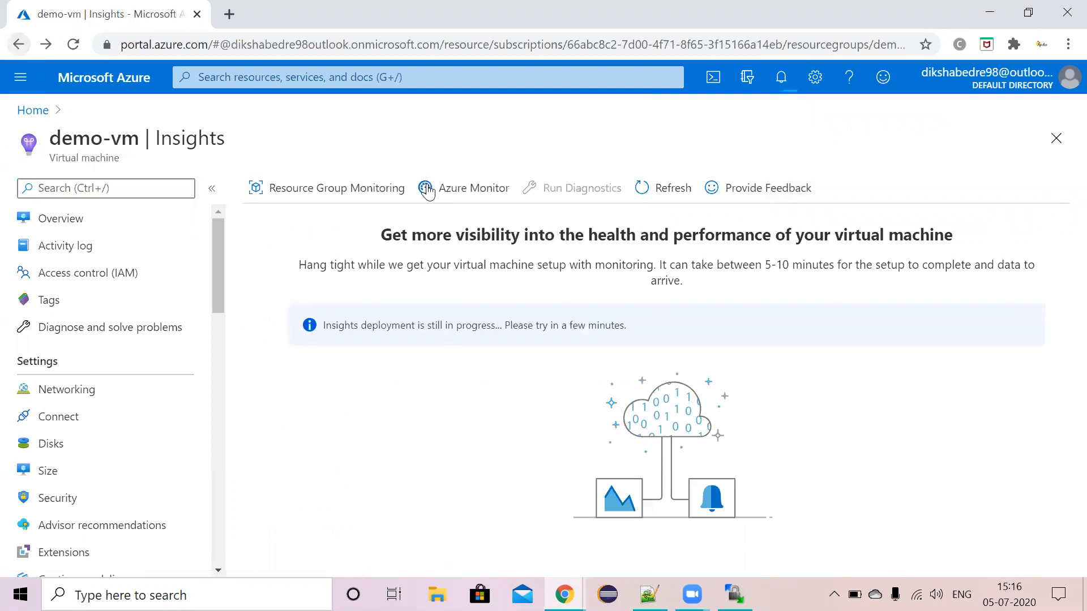
click(463, 192)
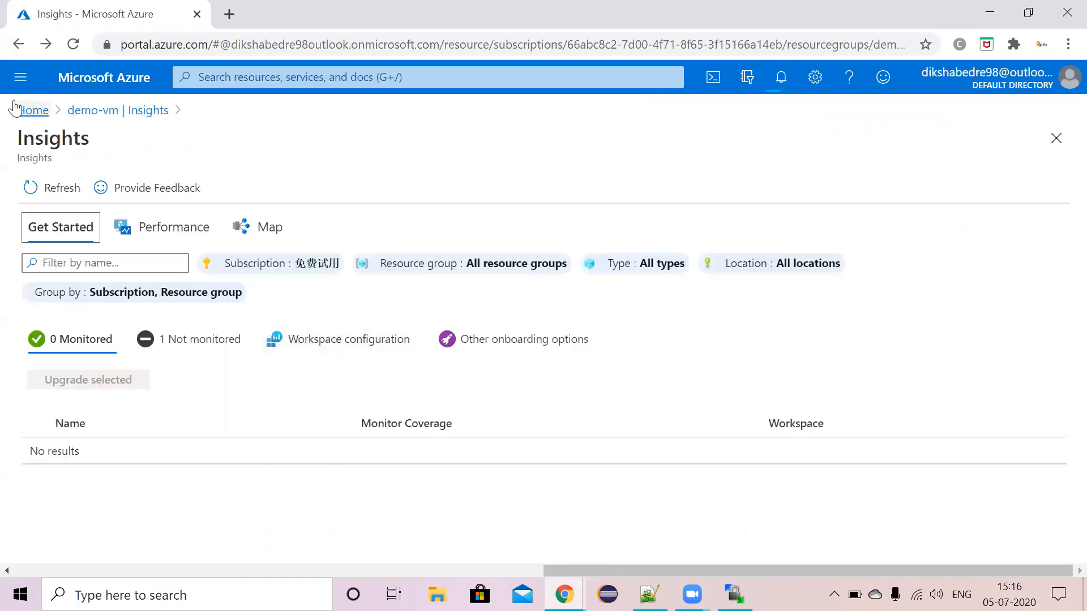
click(19, 43)
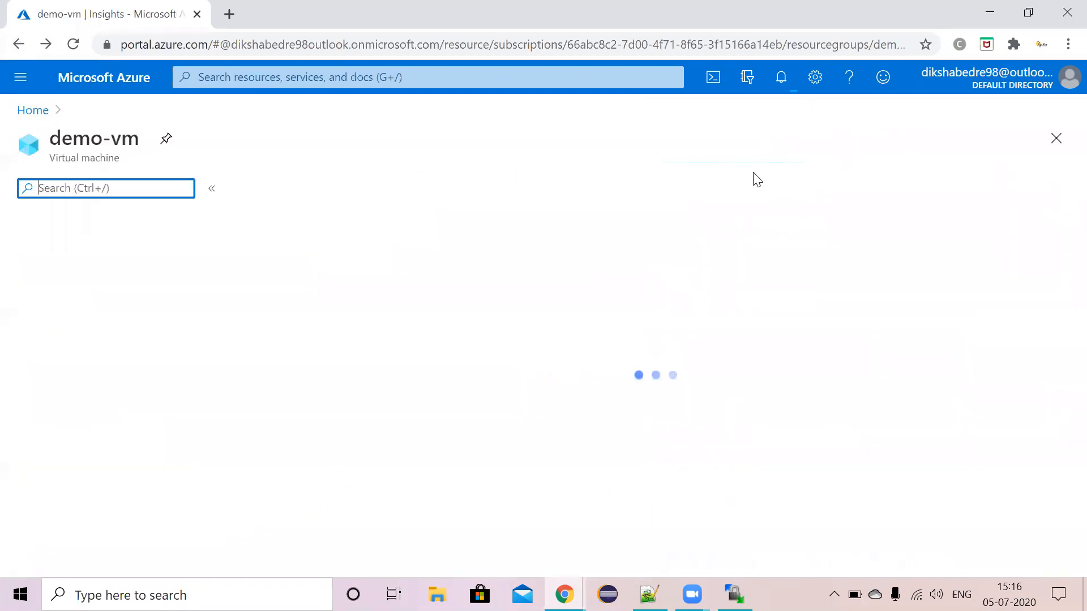
Step: Recheck notifications from demo-vm Insights until VMInsightsOnboardingDeployment to 'demo' shows succeeded
click(784, 82)
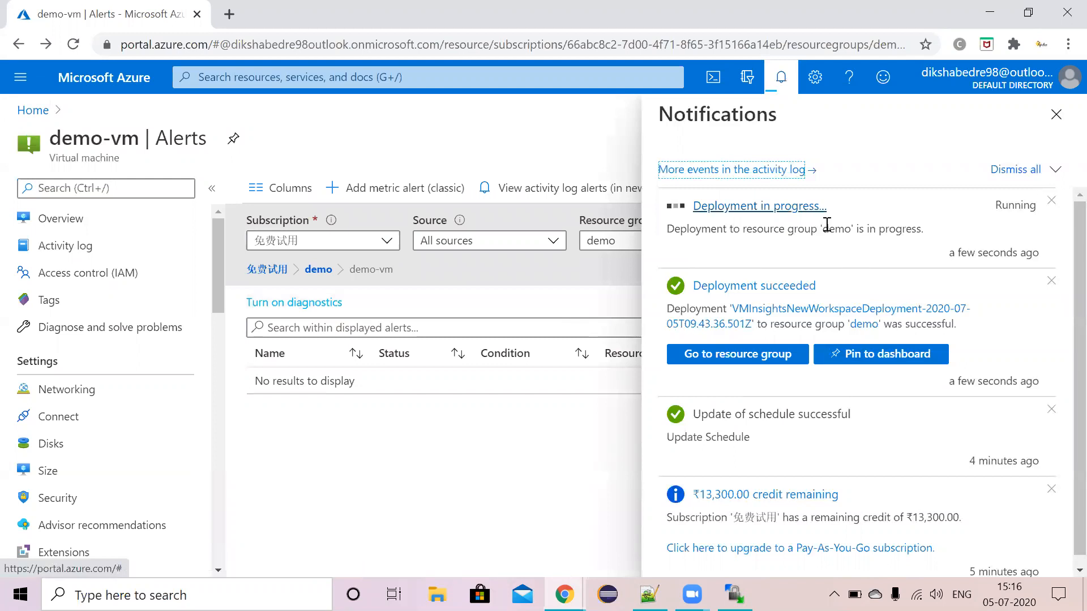
scroll(146, 385, down, 3)
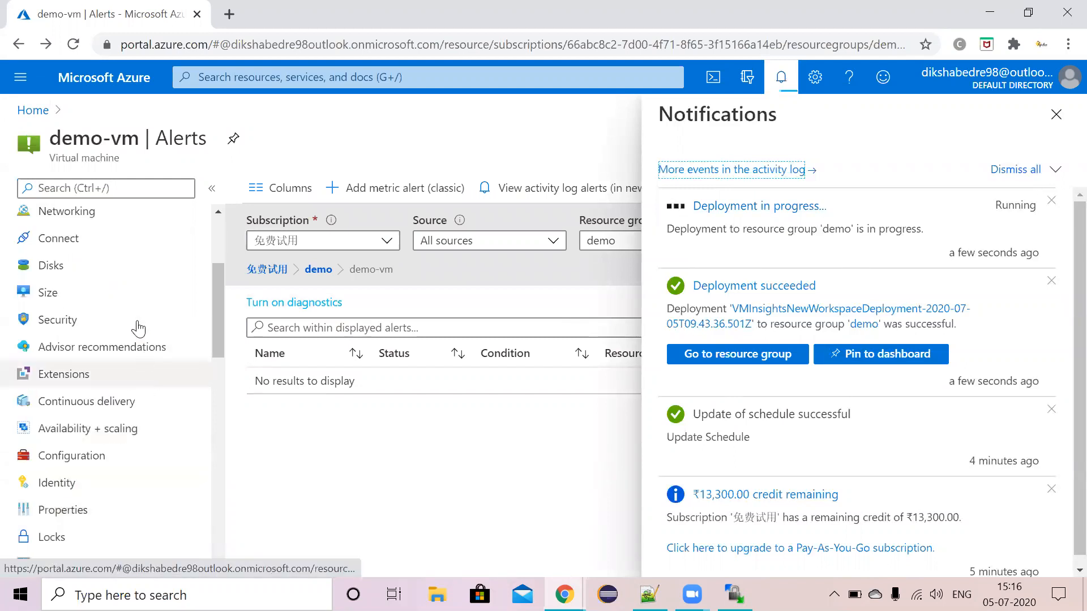
scroll(139, 328, down, 6)
scroll(114, 478, down, 4)
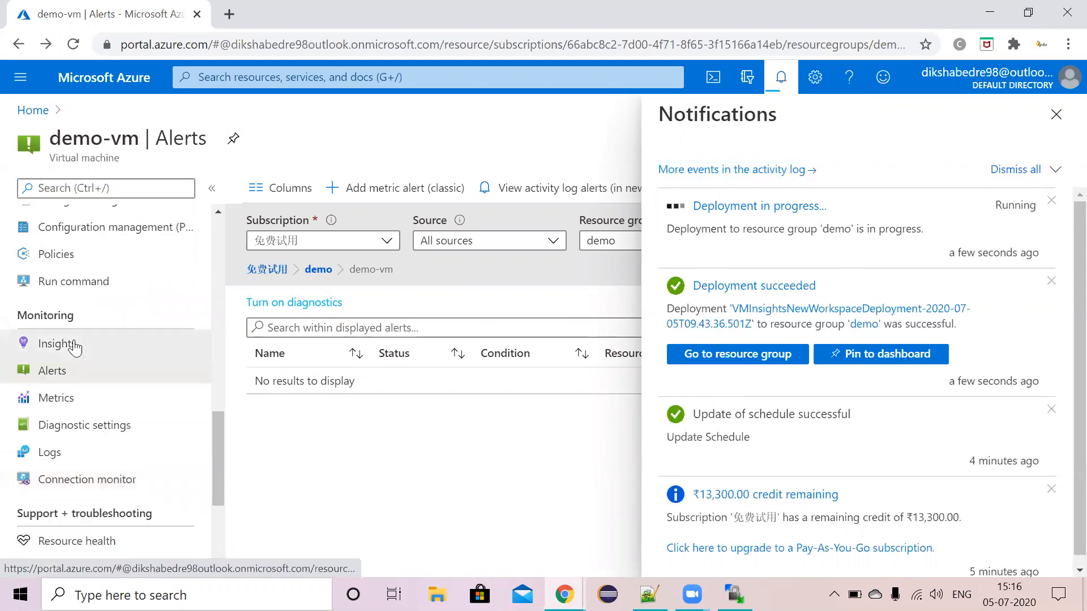
click(75, 342)
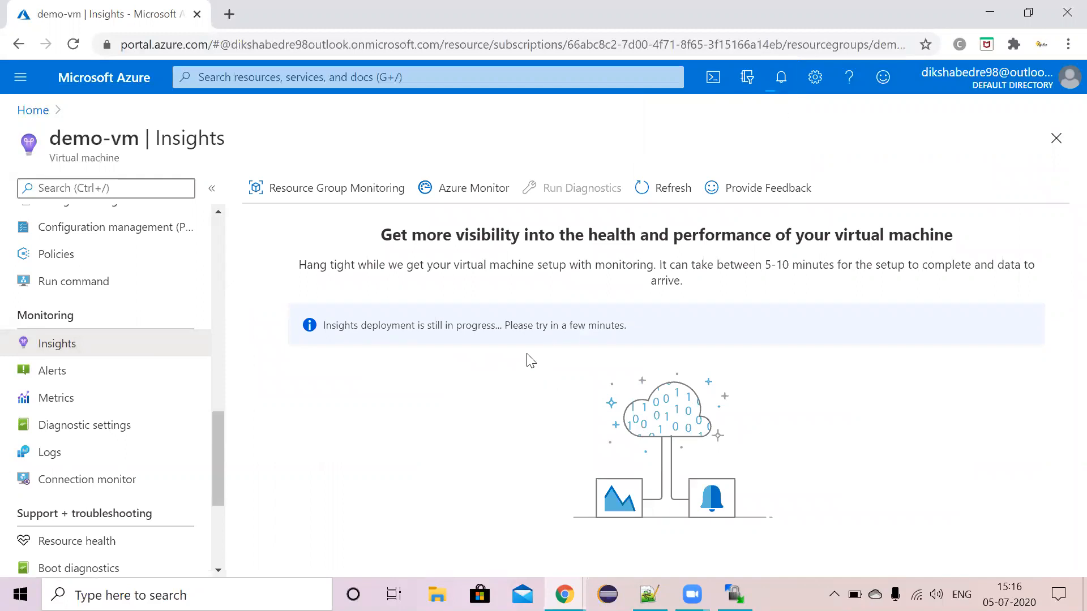
drag(502, 327, 745, 328)
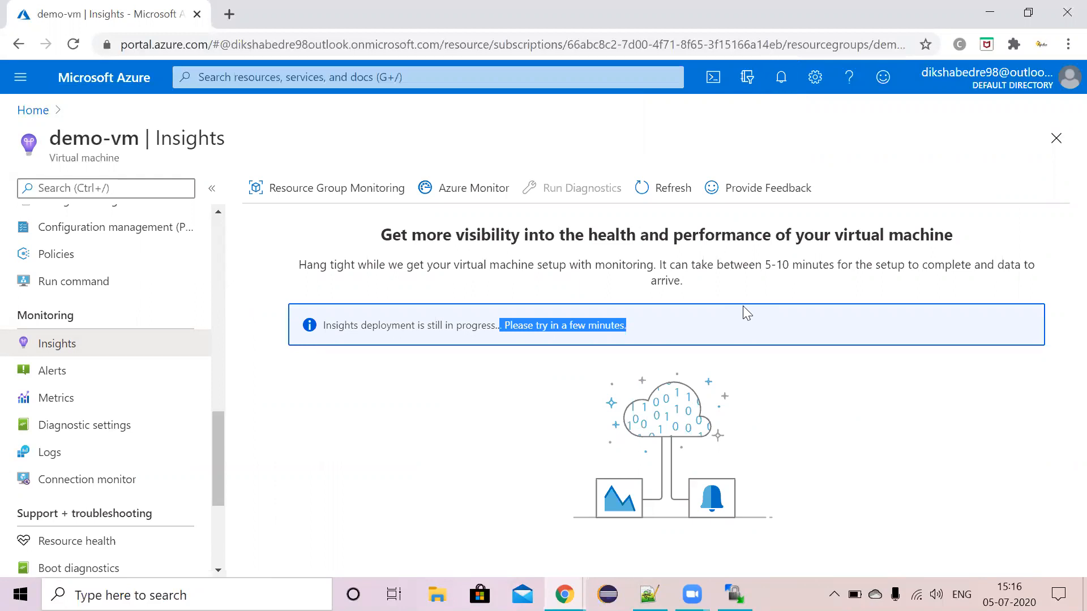
click(783, 79)
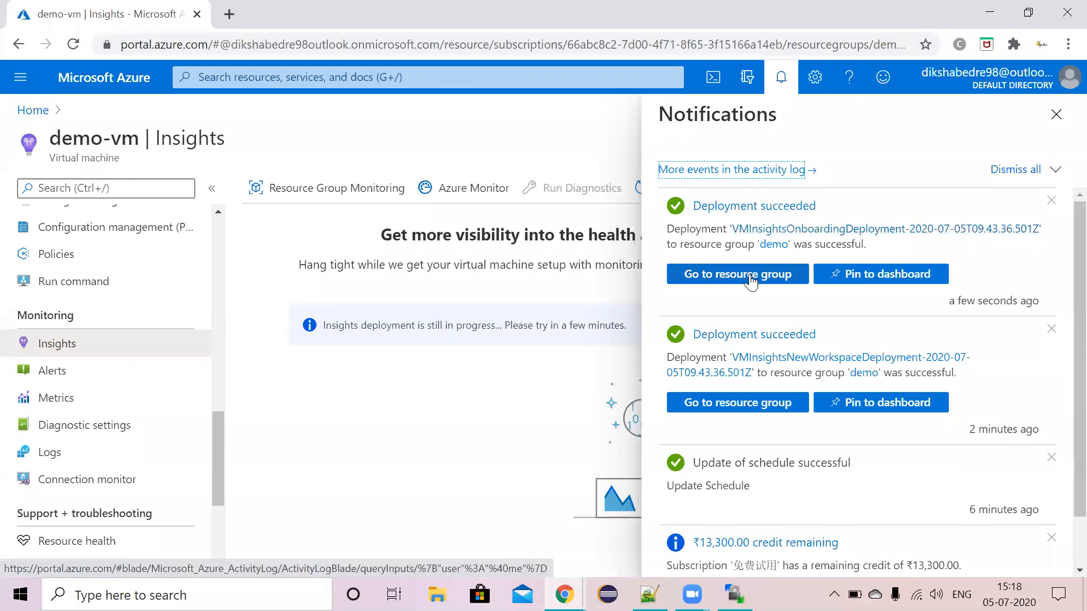
Step: Open the demo resource group, return to demo-vm Insights, and reload and refresh the page
click(722, 282)
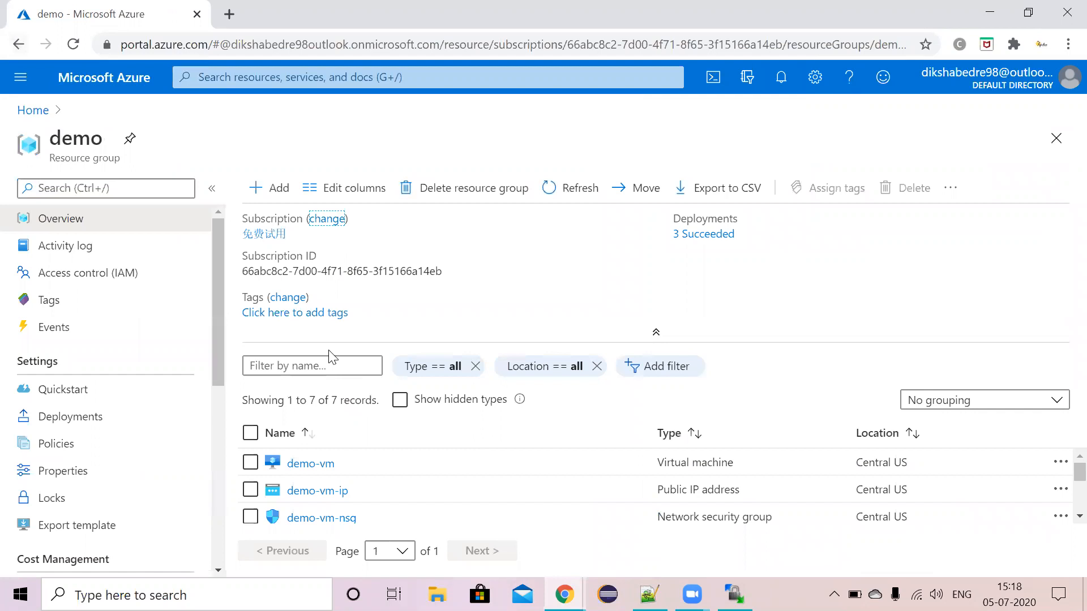
scroll(623, 498, down, 3)
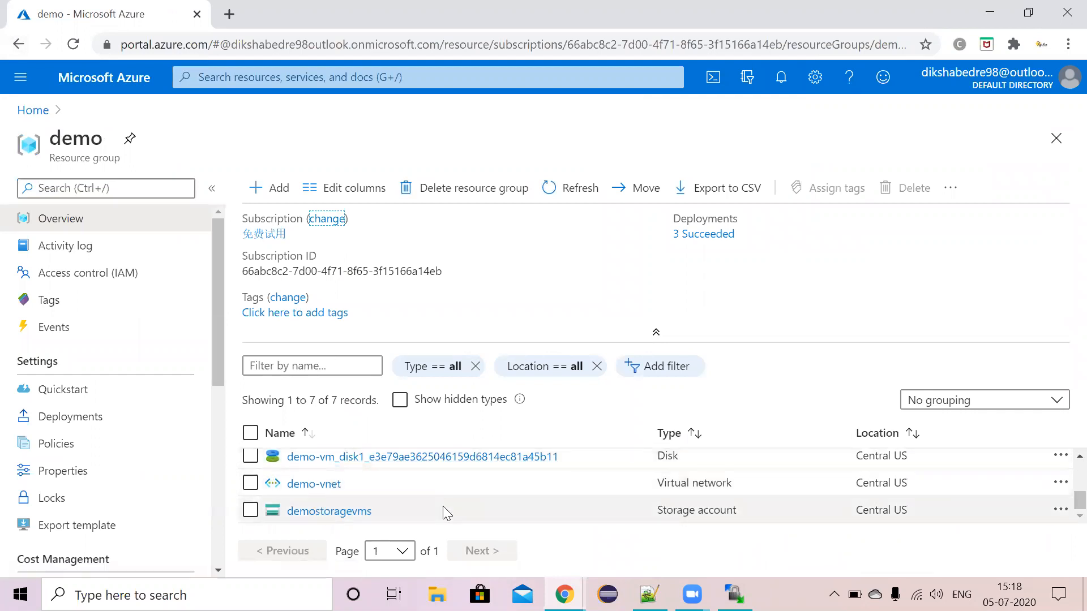
click(19, 45)
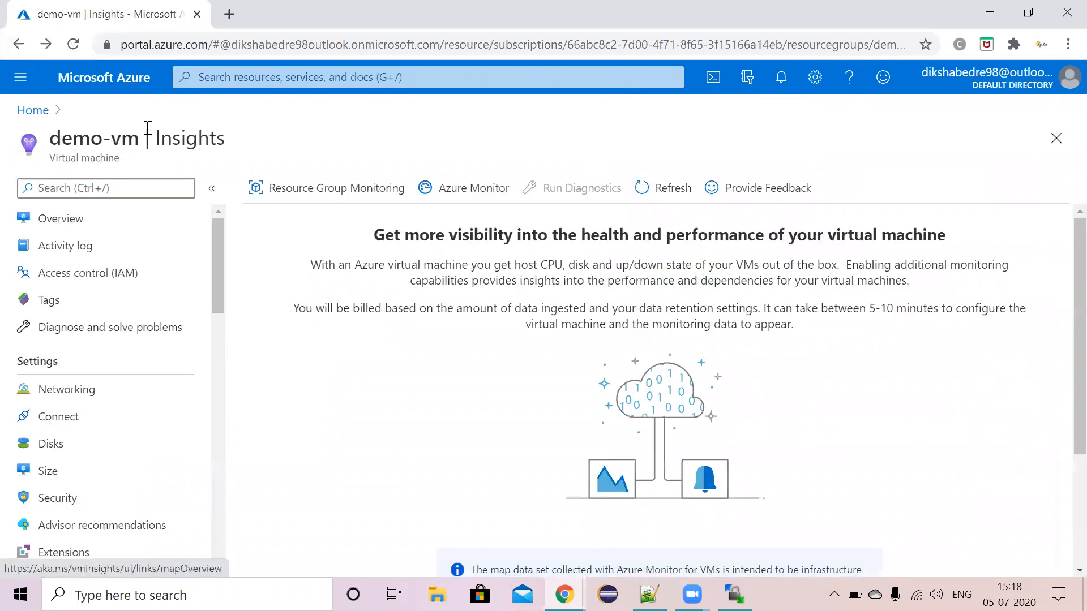
click(64, 49)
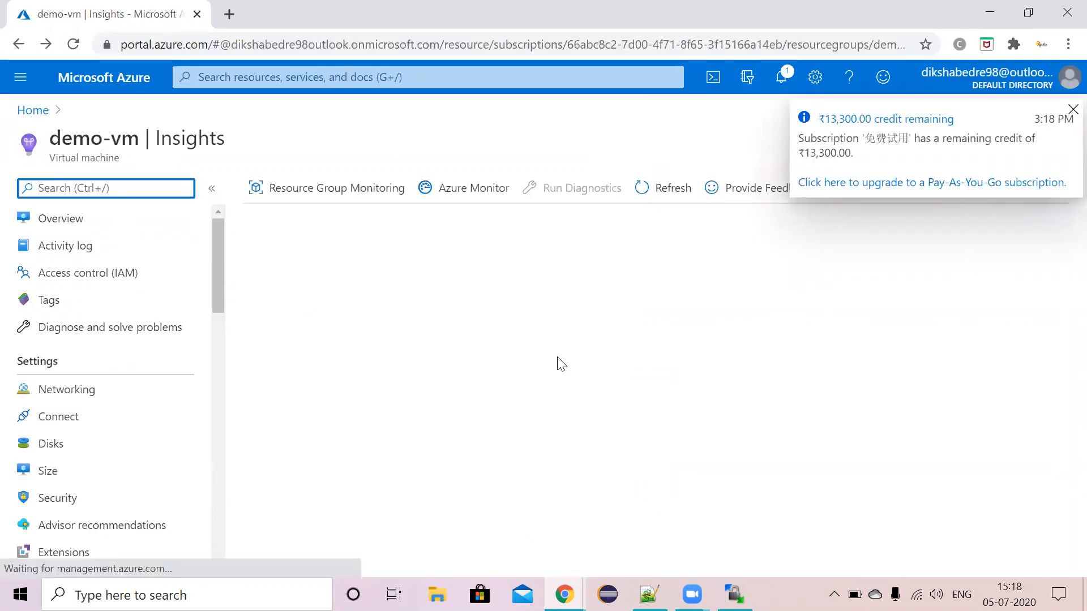
click(668, 193)
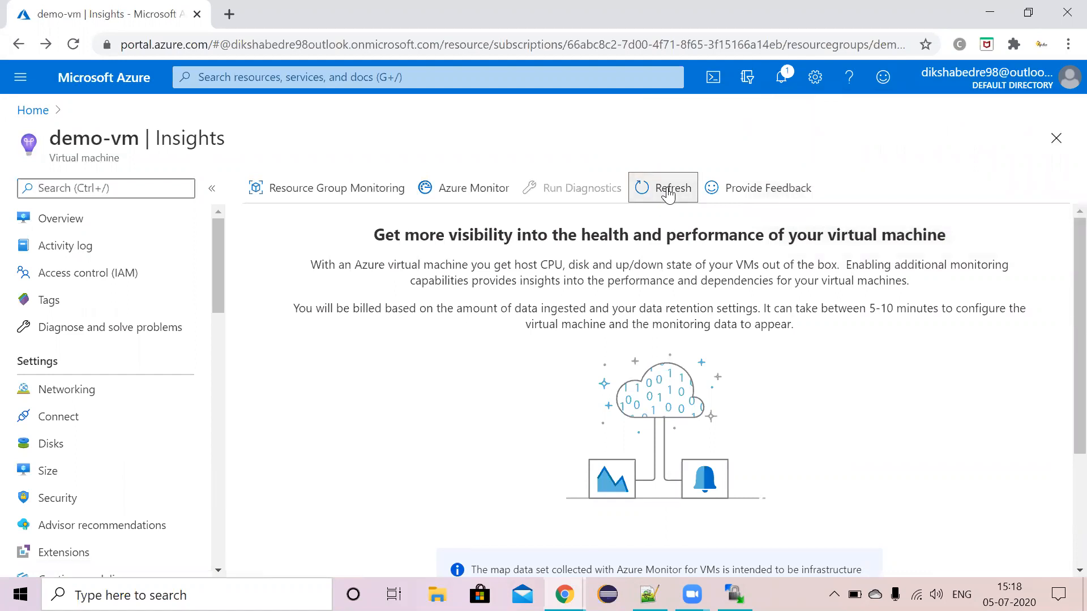
scroll(609, 328, down, 3)
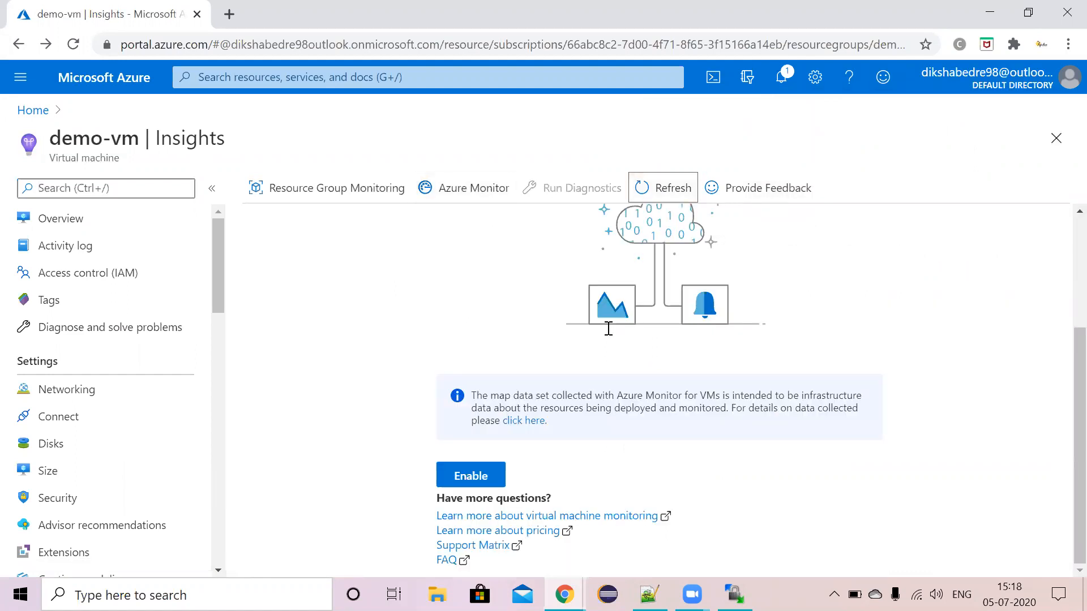
Step: Enable Insights monitoring for demo-vm and read the data-collection banner (data arrives within 10 minutes)
click(476, 480)
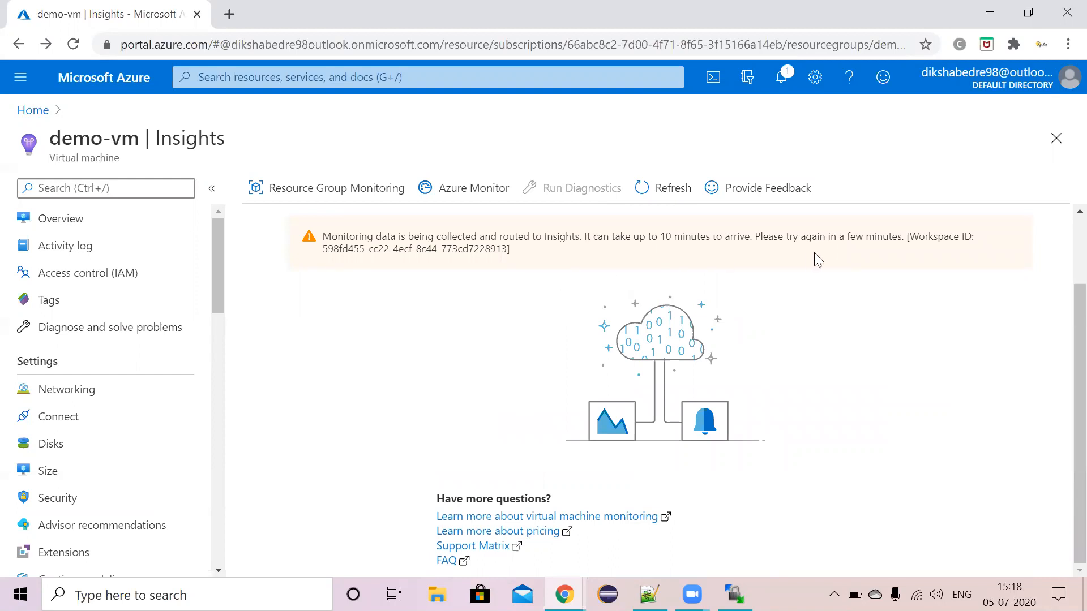
drag(350, 240, 677, 232)
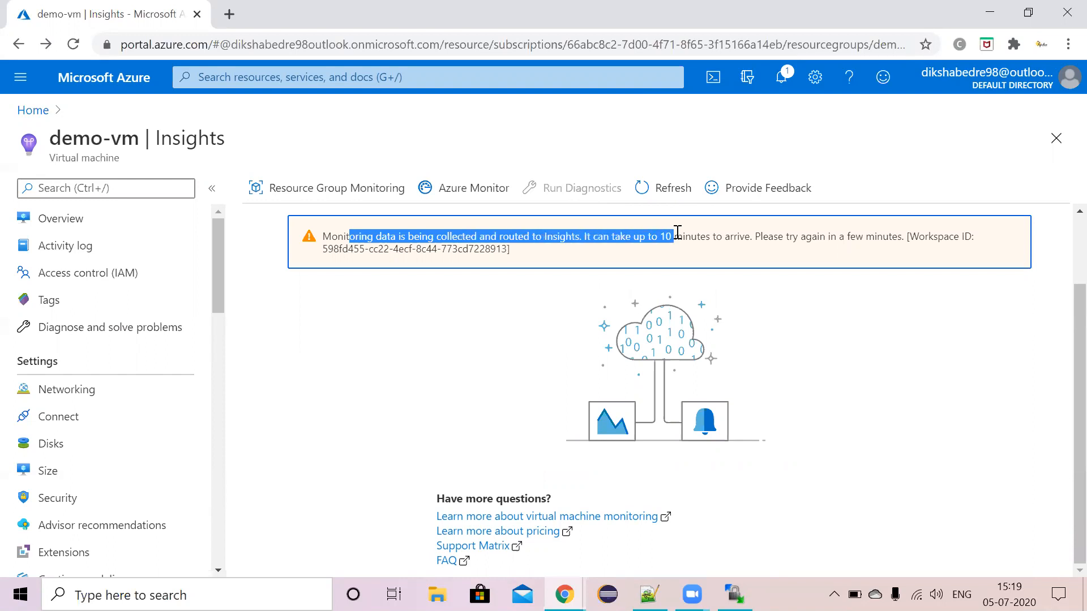
click(746, 277)
drag(577, 238, 769, 237)
click(832, 312)
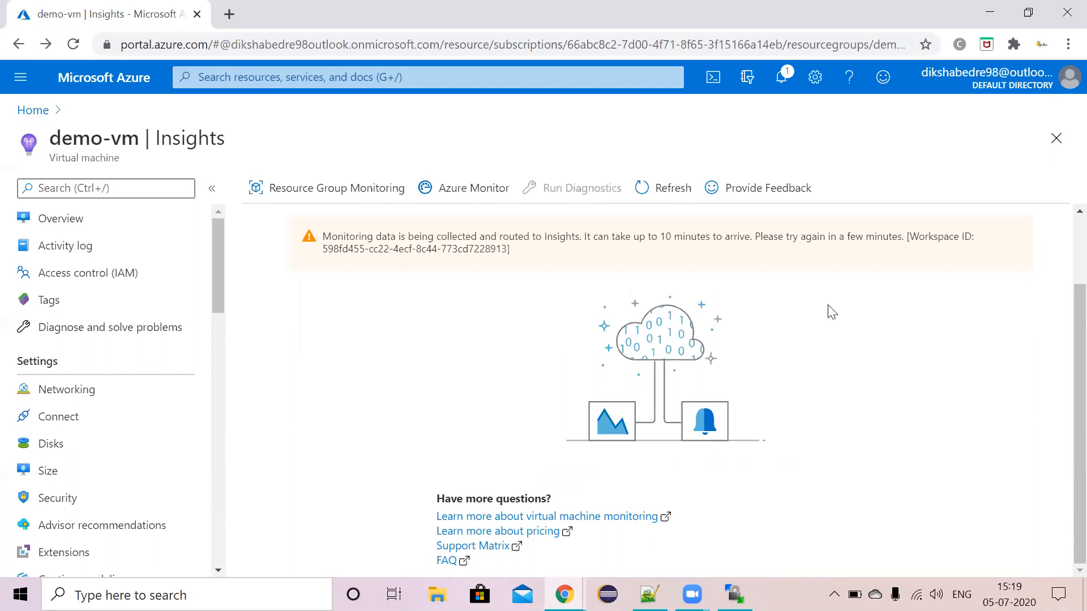
Step: Open the Azure Monitor VM insights overview, refresh it, and switch to the Performance view
click(470, 188)
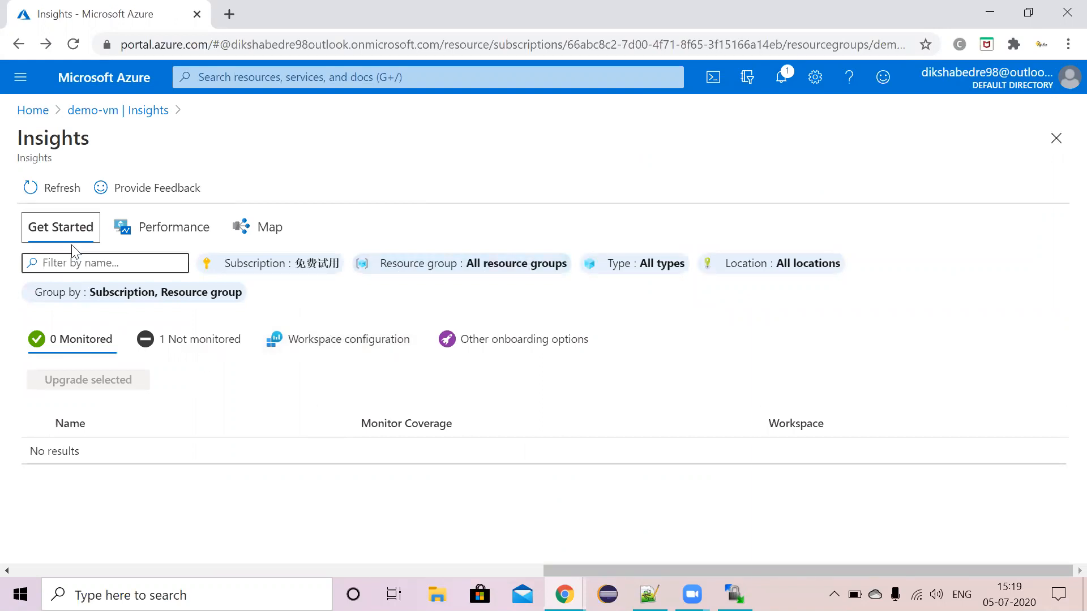
click(61, 190)
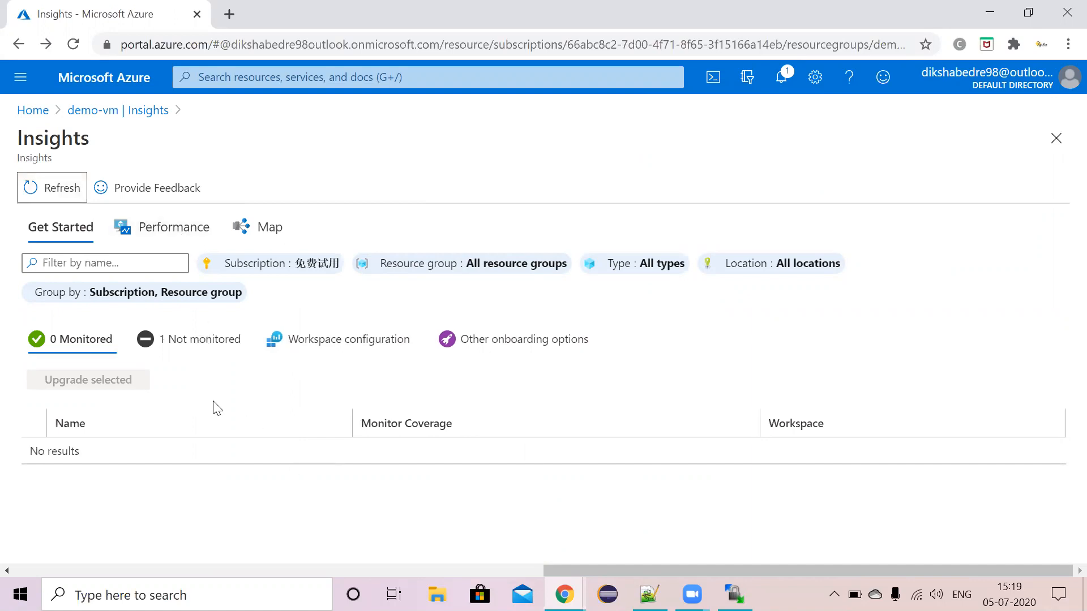
click(157, 212)
click(163, 229)
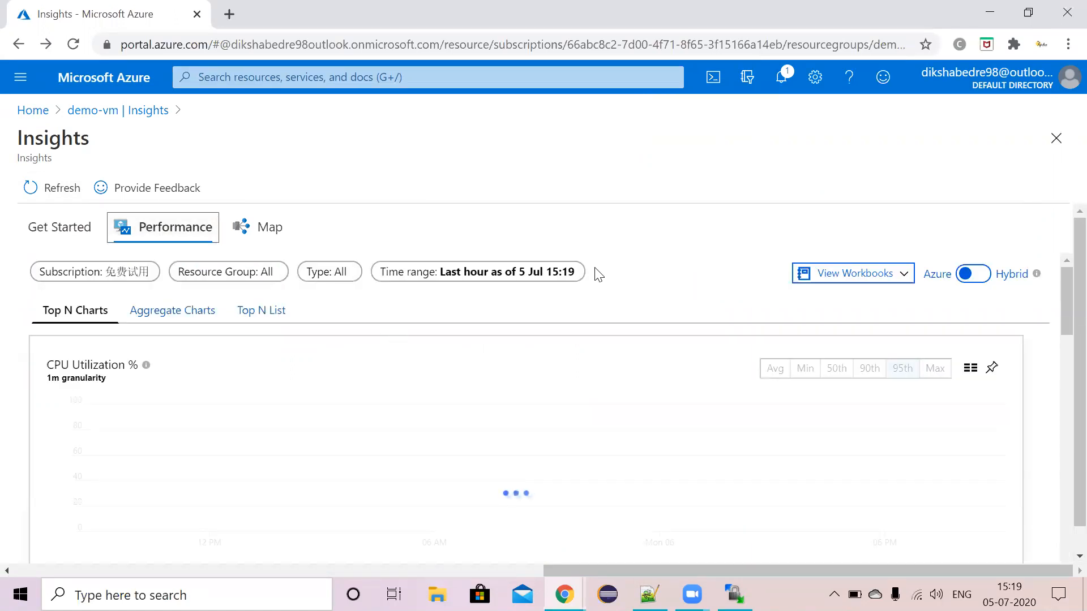
Step: Scroll through the CPU, memory, network and disk charts, still empty, then go back
scroll(597, 274, down, 1)
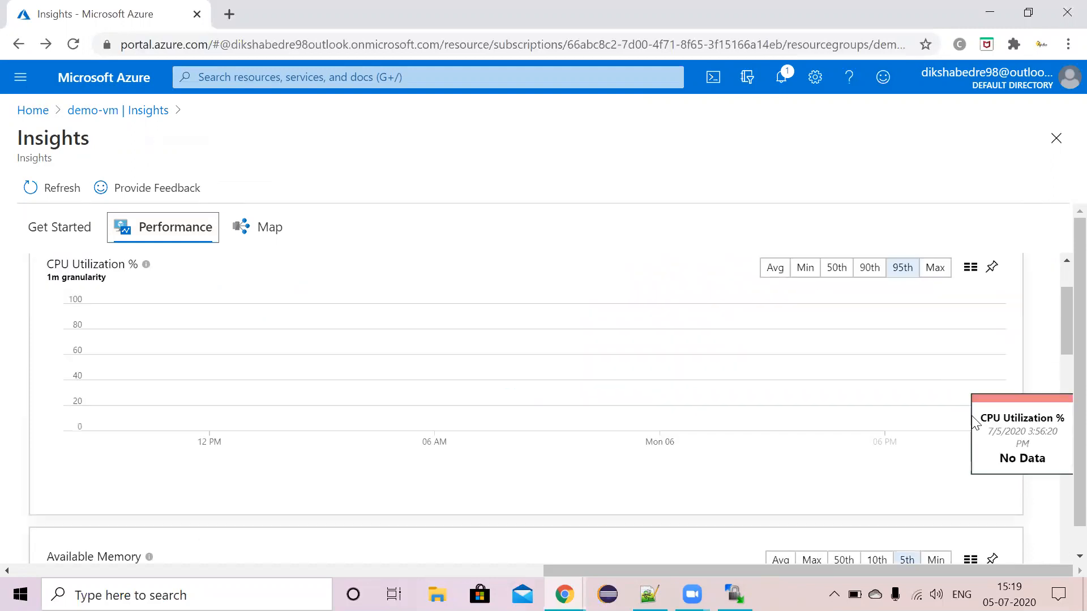
scroll(1055, 381, down, 1)
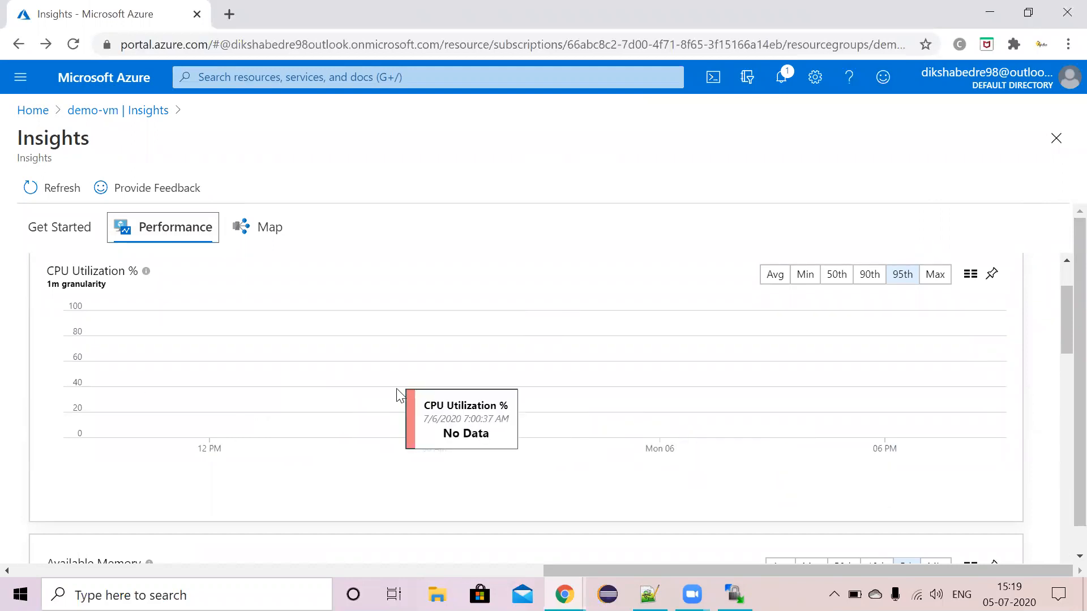
scroll(398, 395, down, 4)
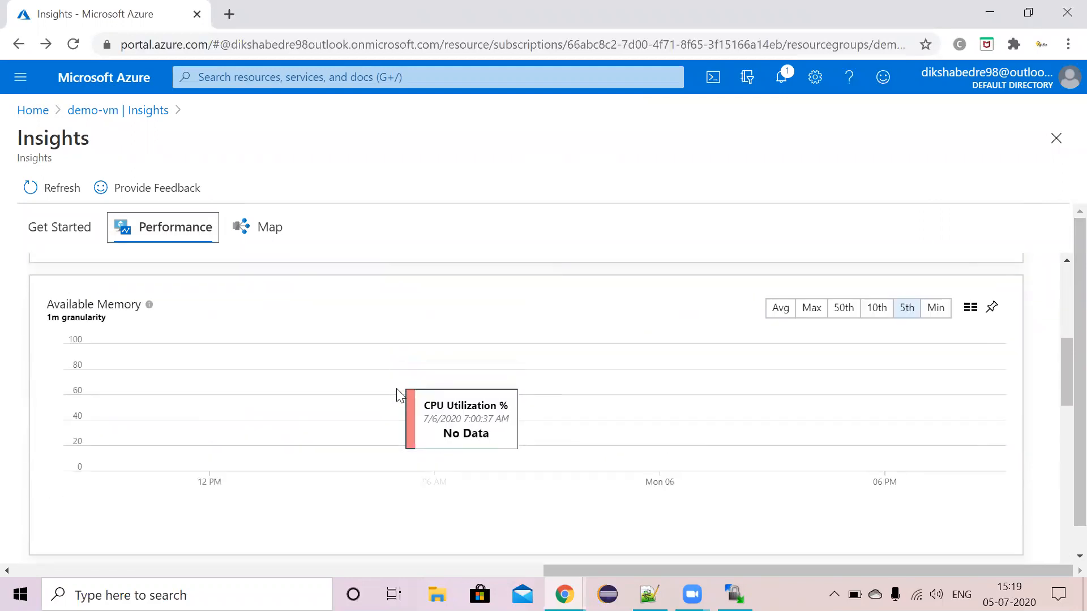
scroll(398, 394, down, 7)
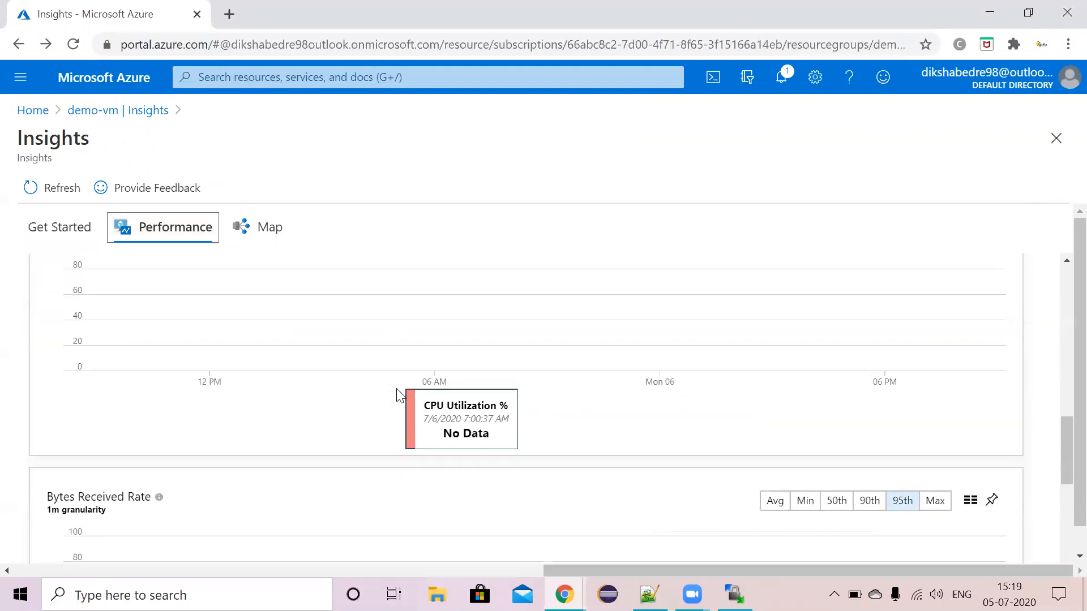
scroll(398, 395, up, 10)
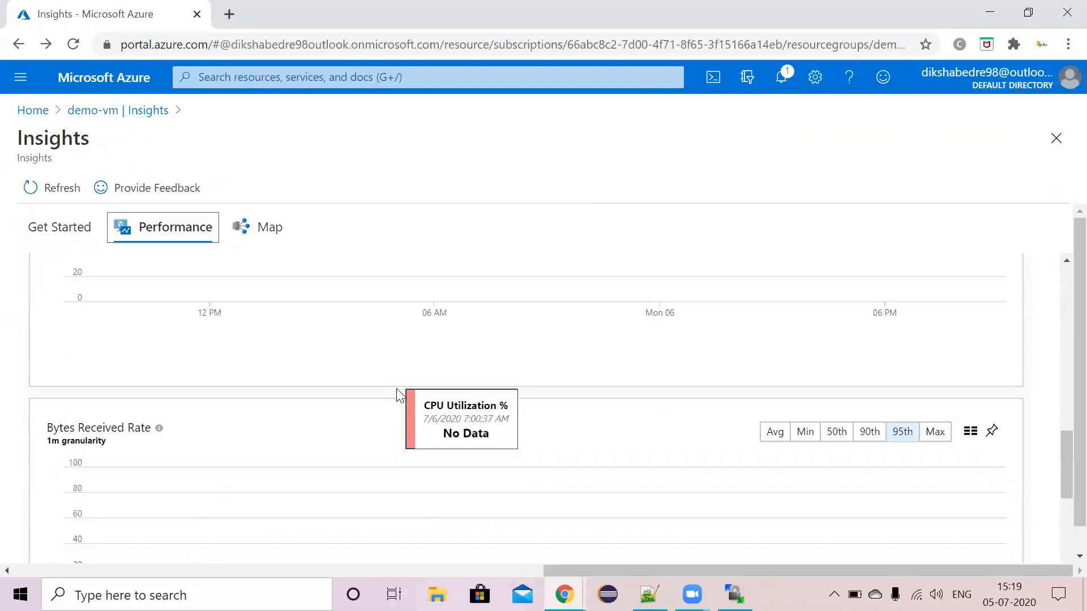
scroll(371, 473, down, 1)
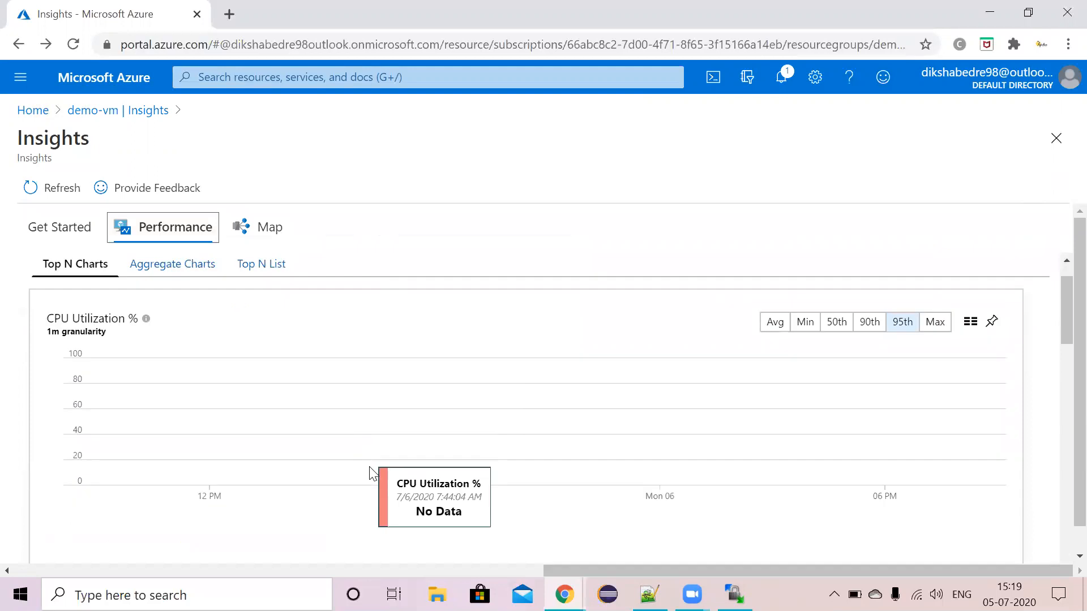
scroll(503, 430, down, 20)
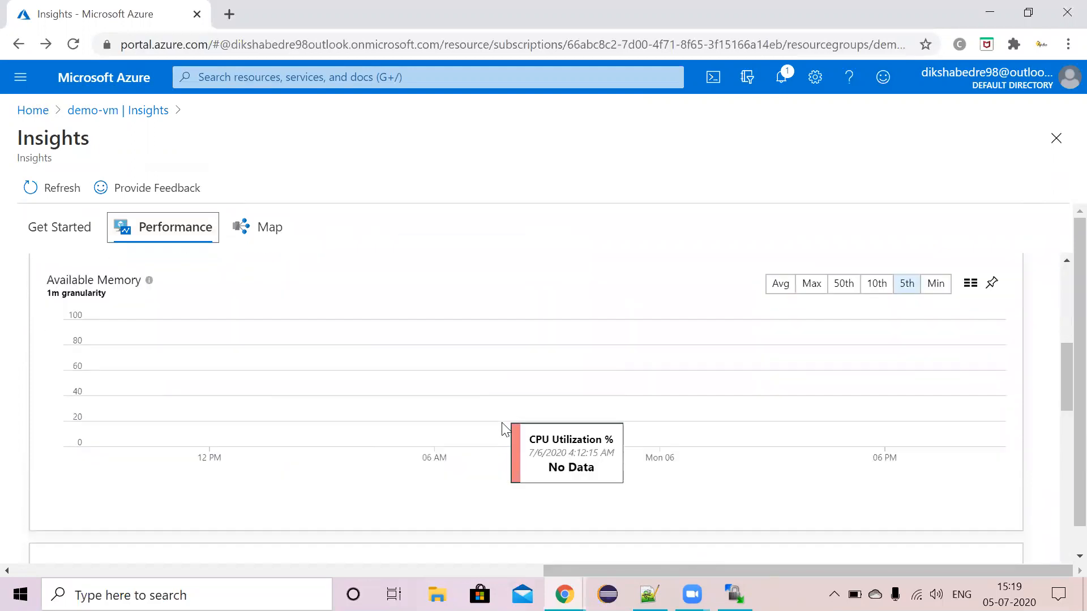
click(13, 42)
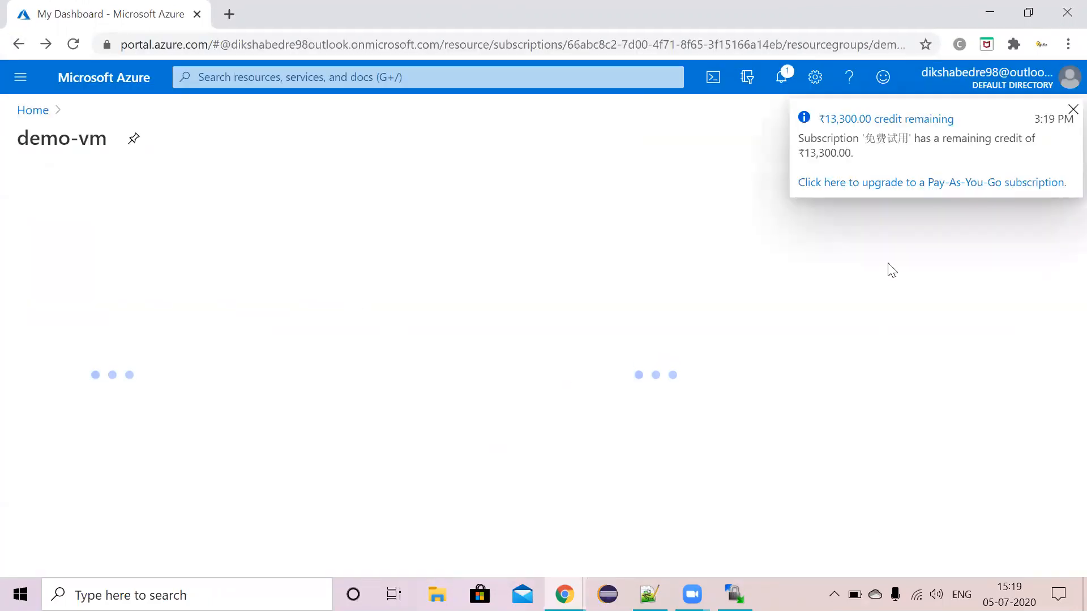
Step: Dismiss the remaining-credit notice, review demo-vm's Insights onboarding page, then open Update management
click(1072, 110)
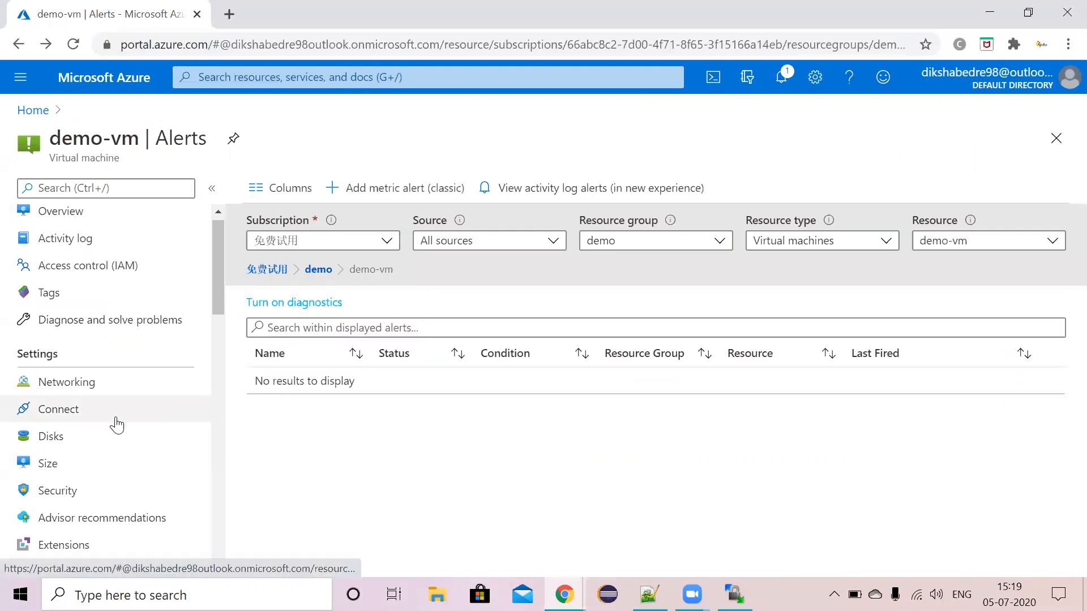
scroll(117, 425, down, 7)
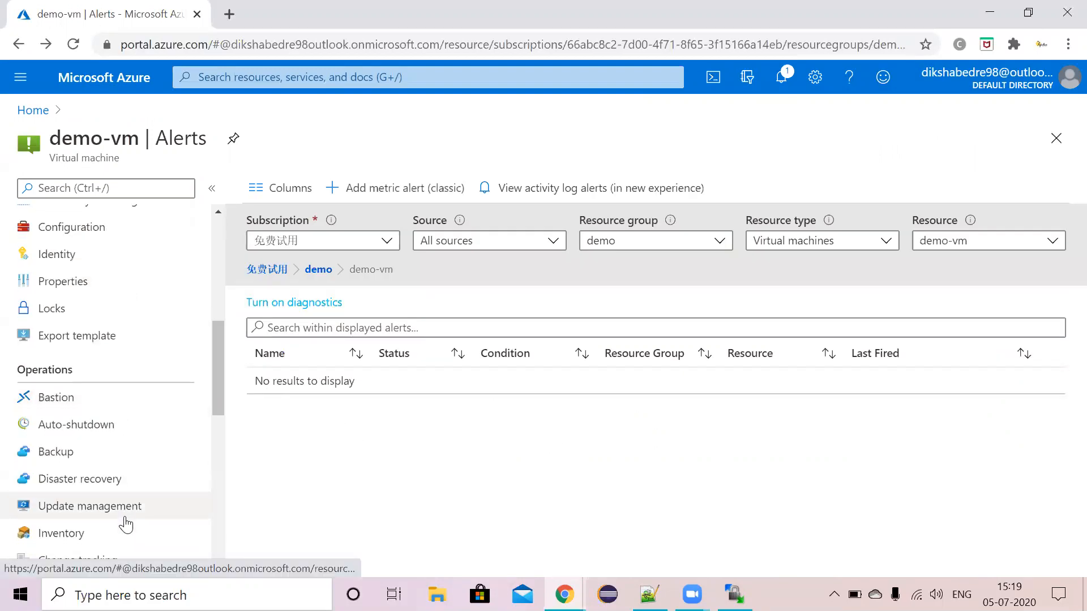
scroll(126, 525, down, 5)
click(125, 412)
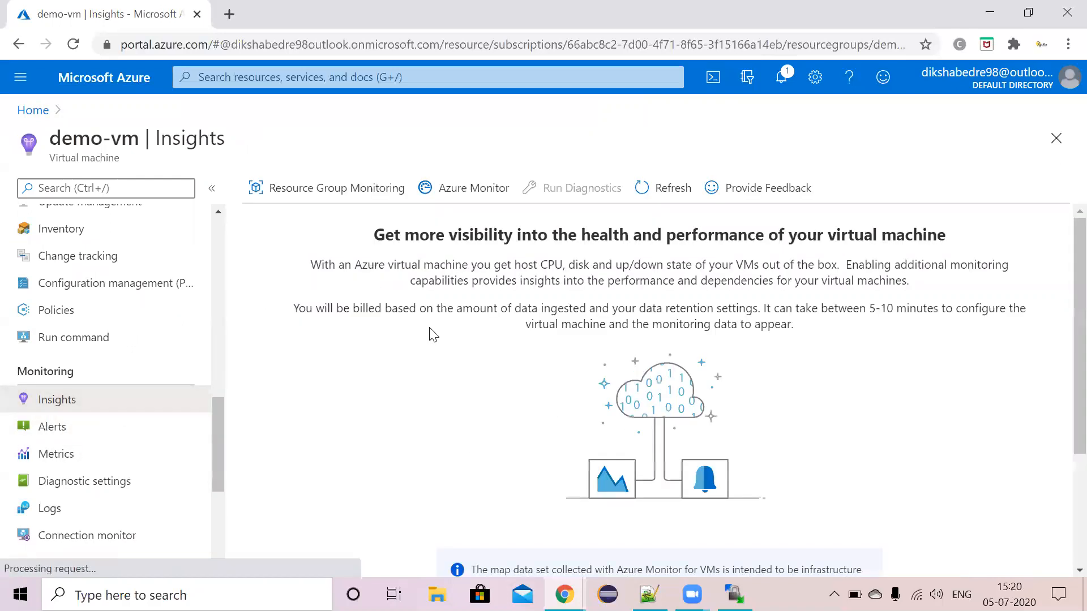
scroll(461, 376, down, 3)
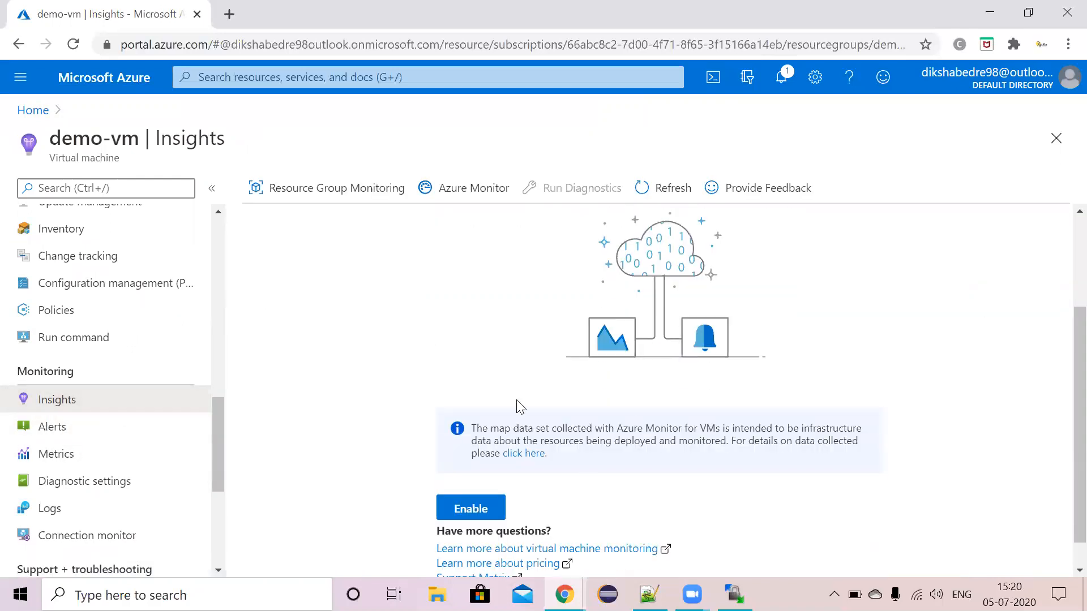
scroll(514, 405, up, 3)
scroll(105, 255, up, 3)
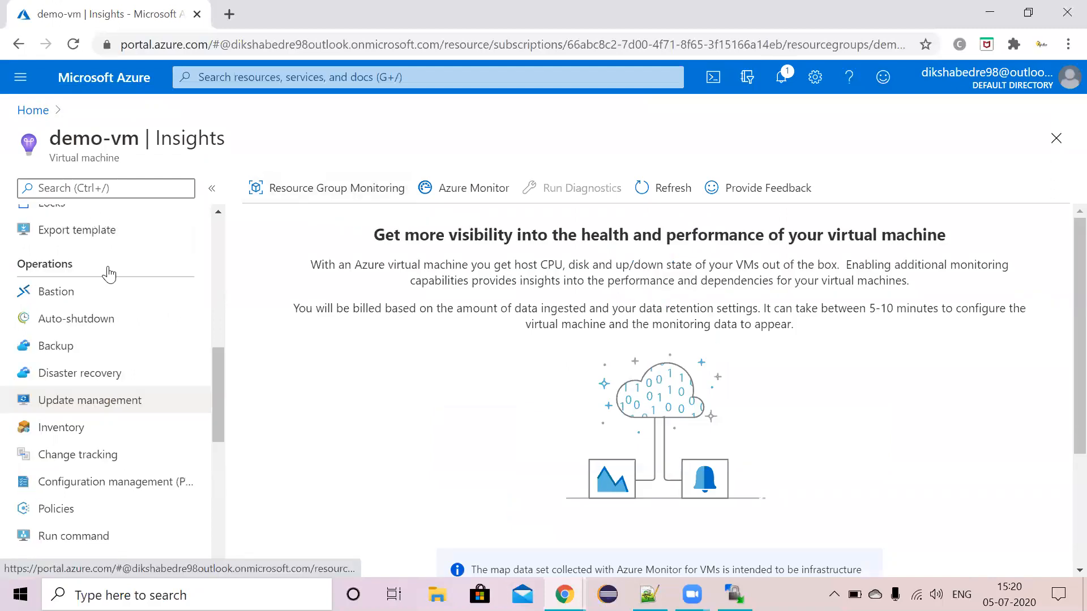
click(87, 409)
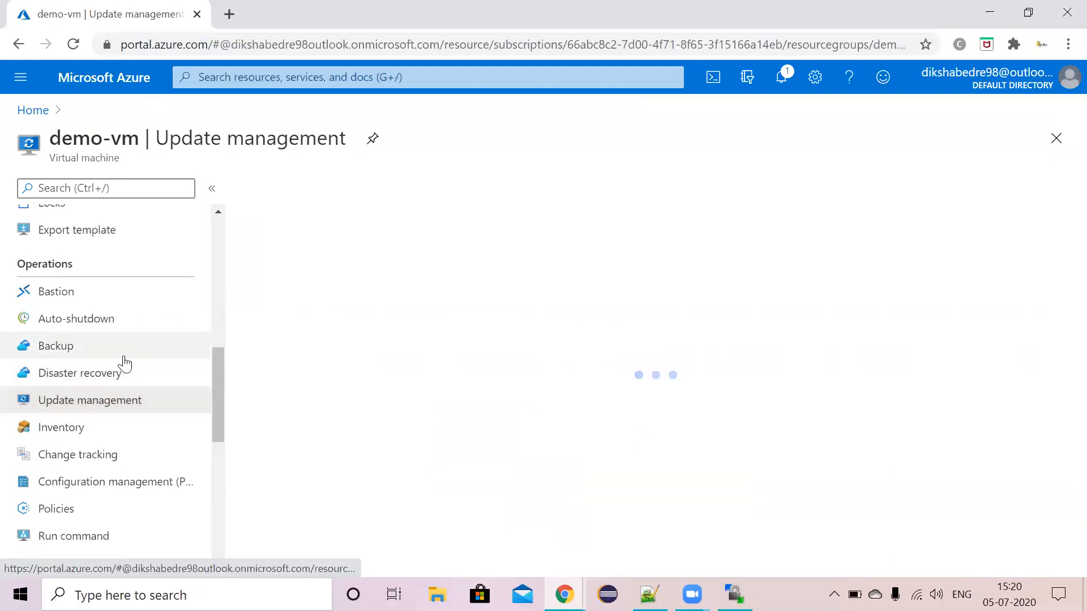
Step: Review demo-vm's Disaster recovery map showing centralus replicating to eastus2, then move to Backup
click(129, 375)
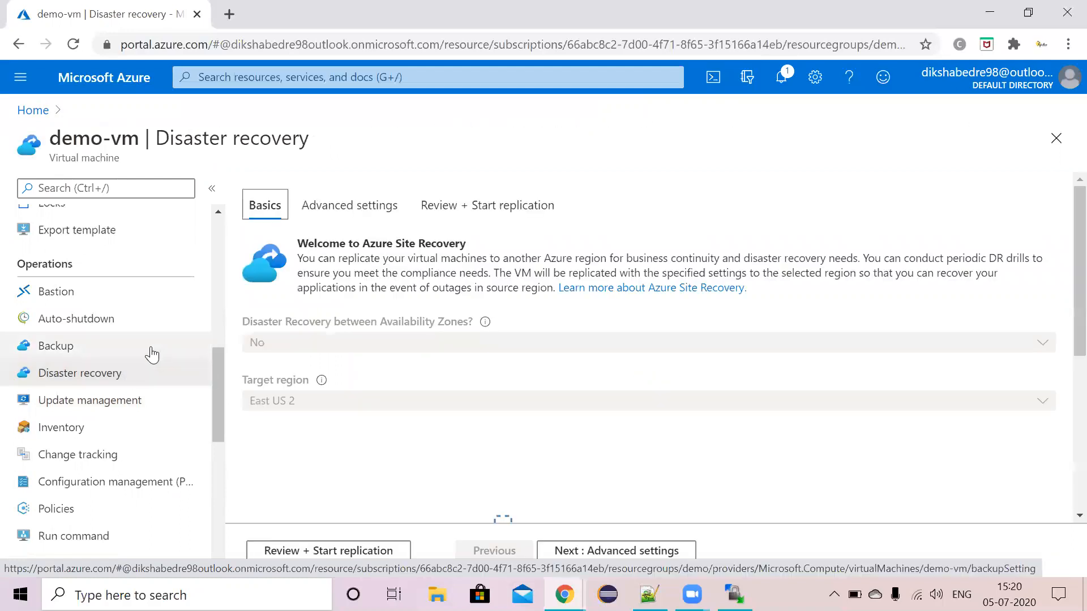
click(151, 355)
click(131, 378)
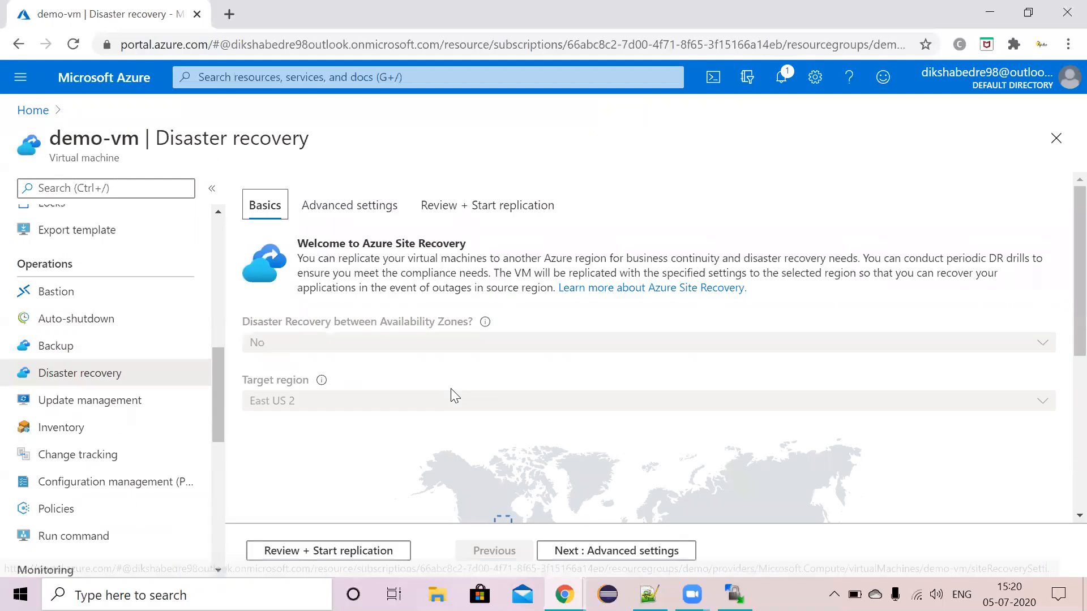
scroll(603, 391, down, 5)
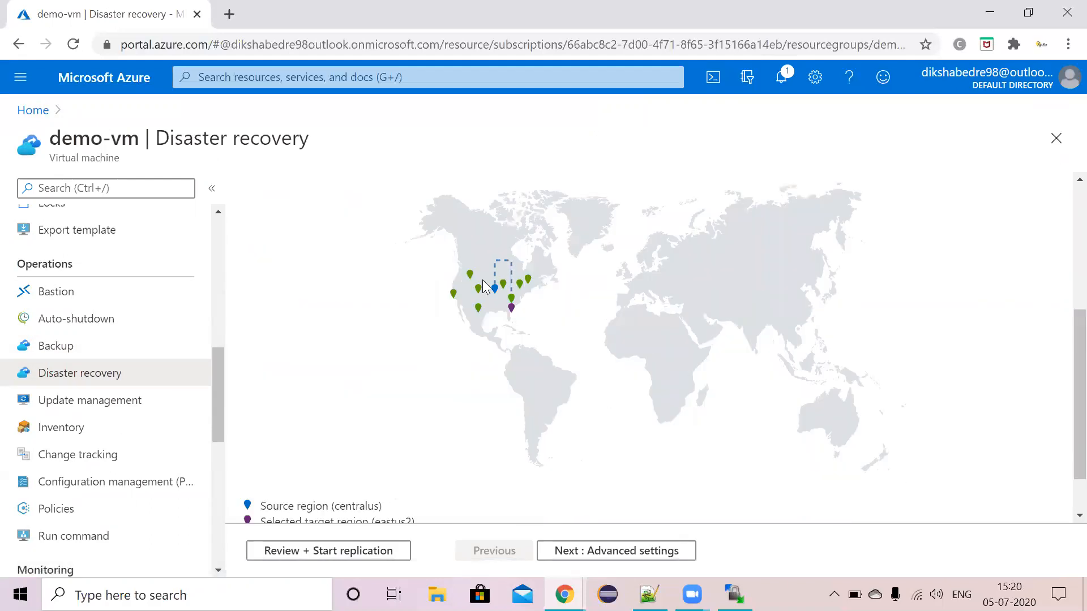
scroll(589, 406, down, 1)
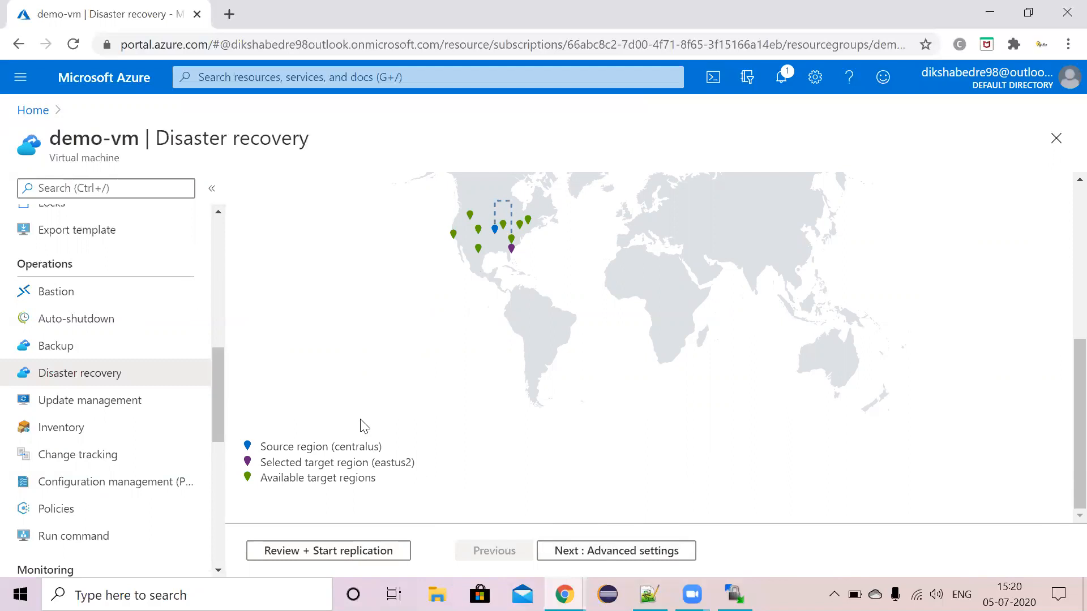
click(142, 350)
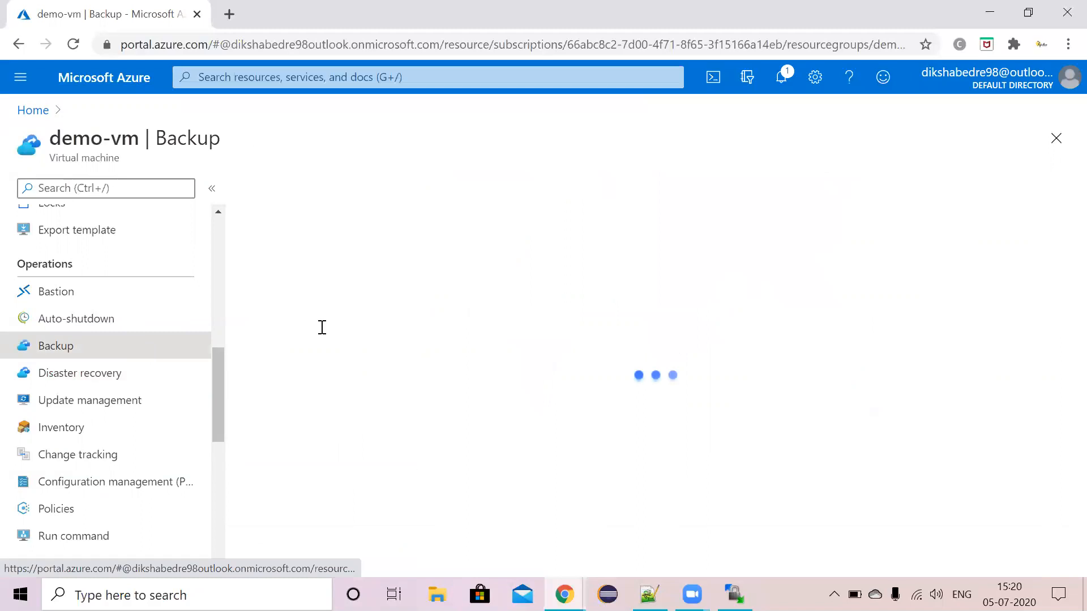
Step: Check the backup policy list on demo-vm's Backup form, keeping the new DailyPolicy
scroll(629, 383, down, 2)
scroll(633, 385, down, 1)
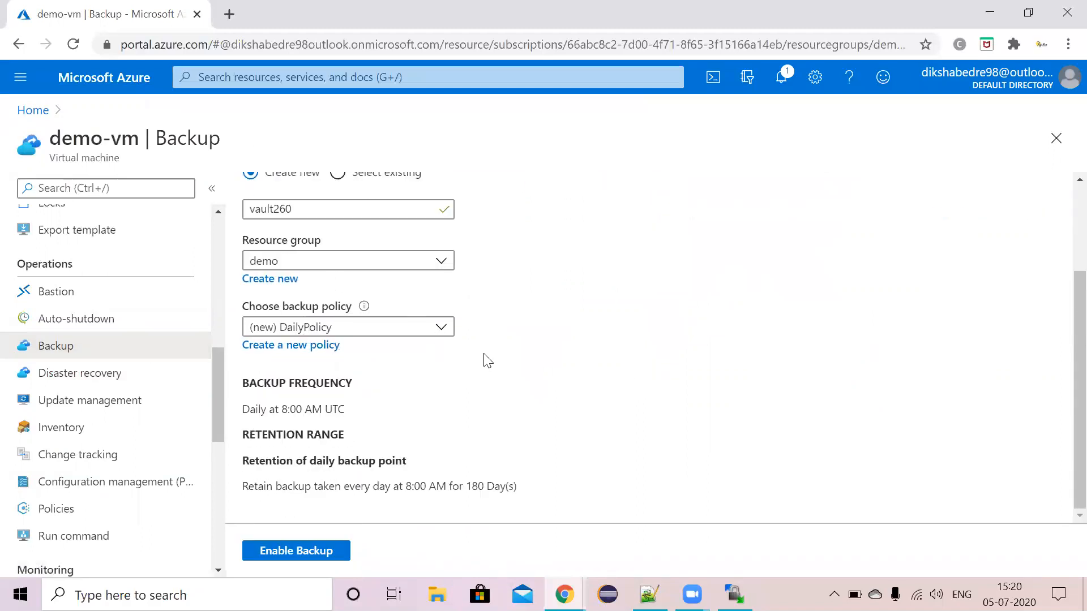
click(399, 328)
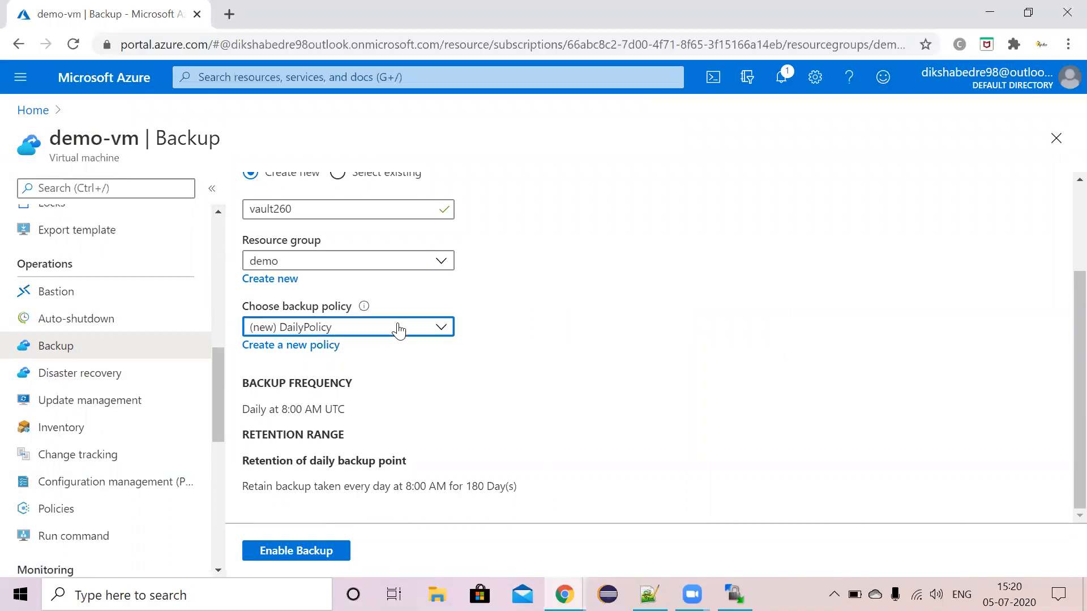
click(400, 328)
click(525, 317)
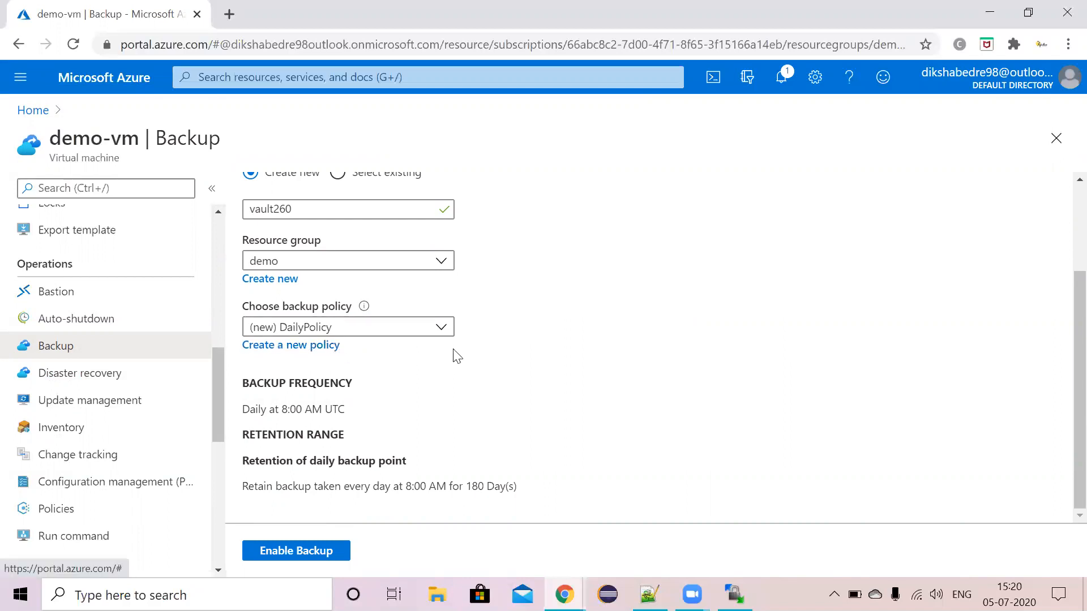
scroll(457, 356, up, 2)
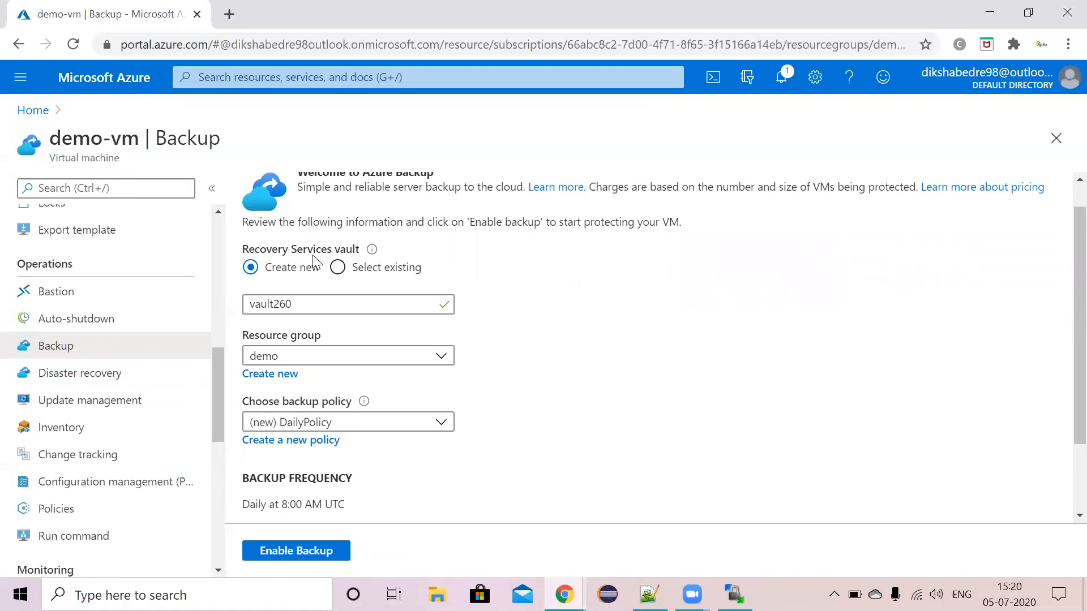
Step: Try Select existing vault, find none available, and revert to creating vault260 in resource group demo
drag(271, 254, 371, 256)
mouse_move(373, 255)
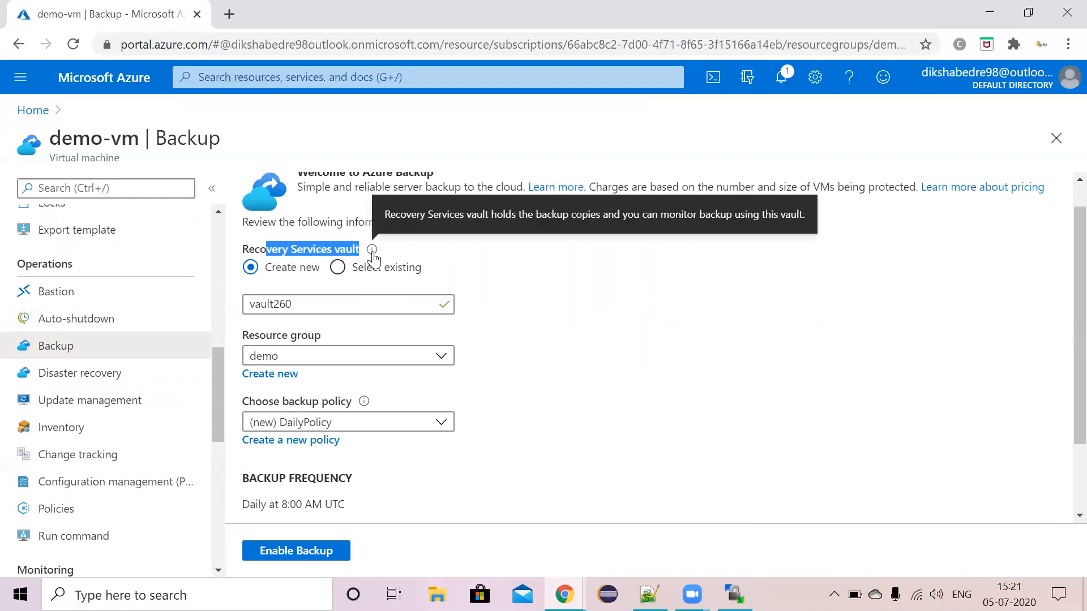
click(337, 268)
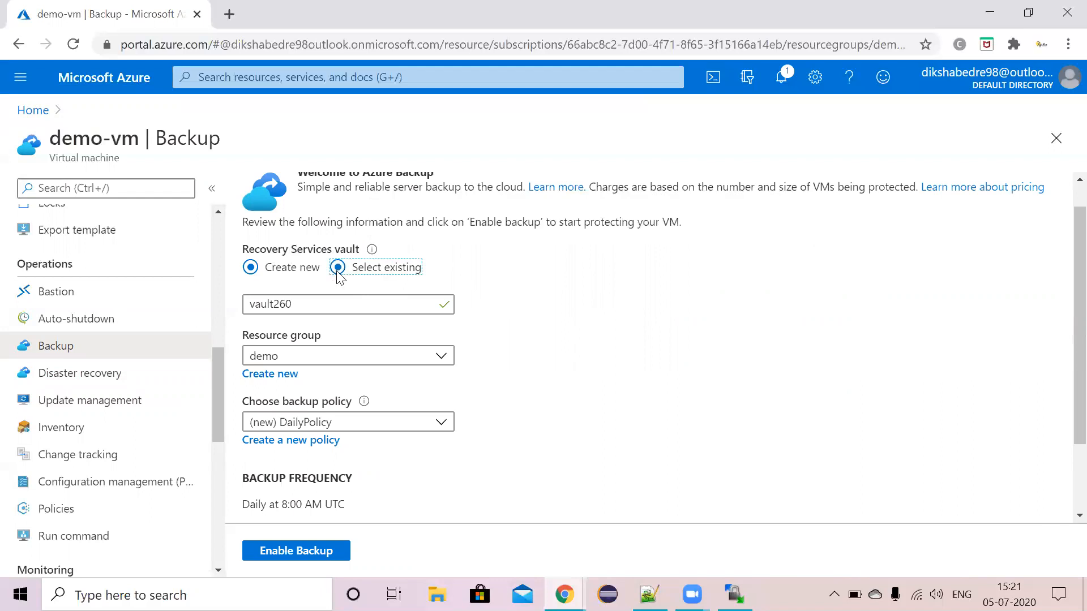
click(407, 340)
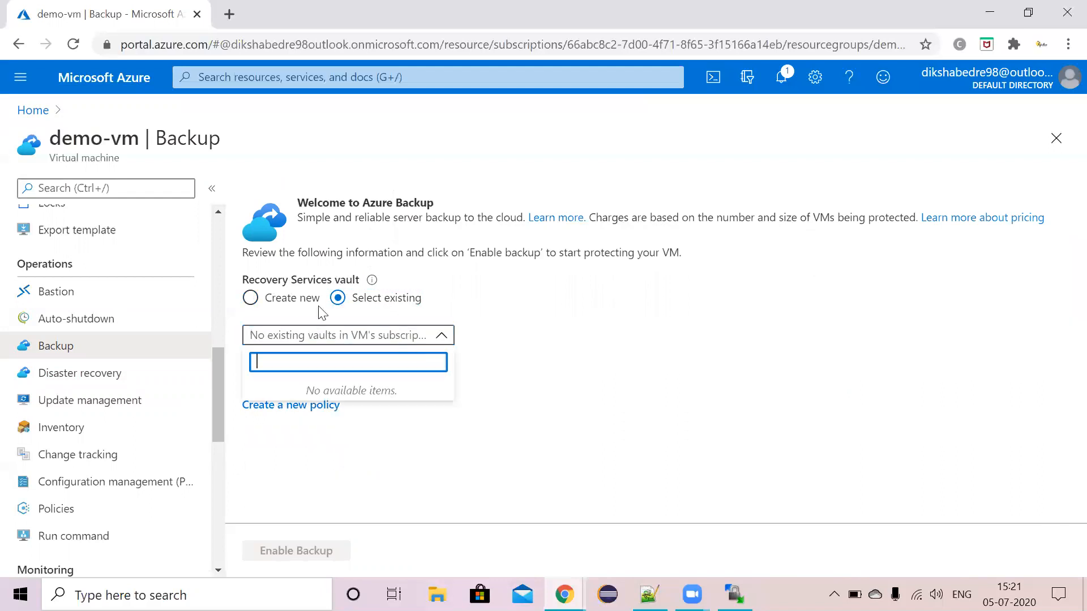
click(472, 292)
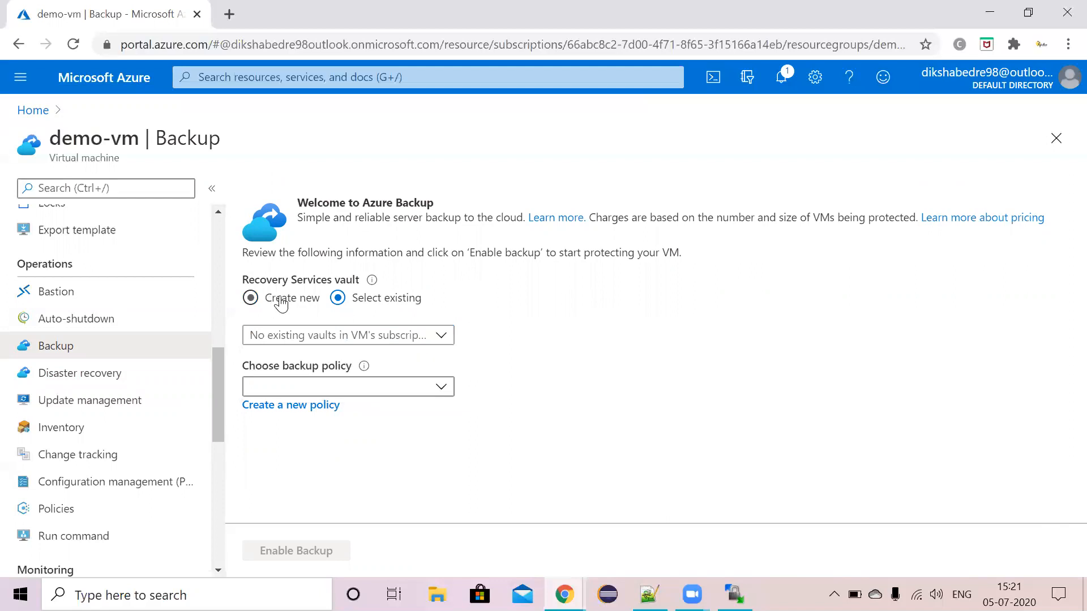
click(383, 342)
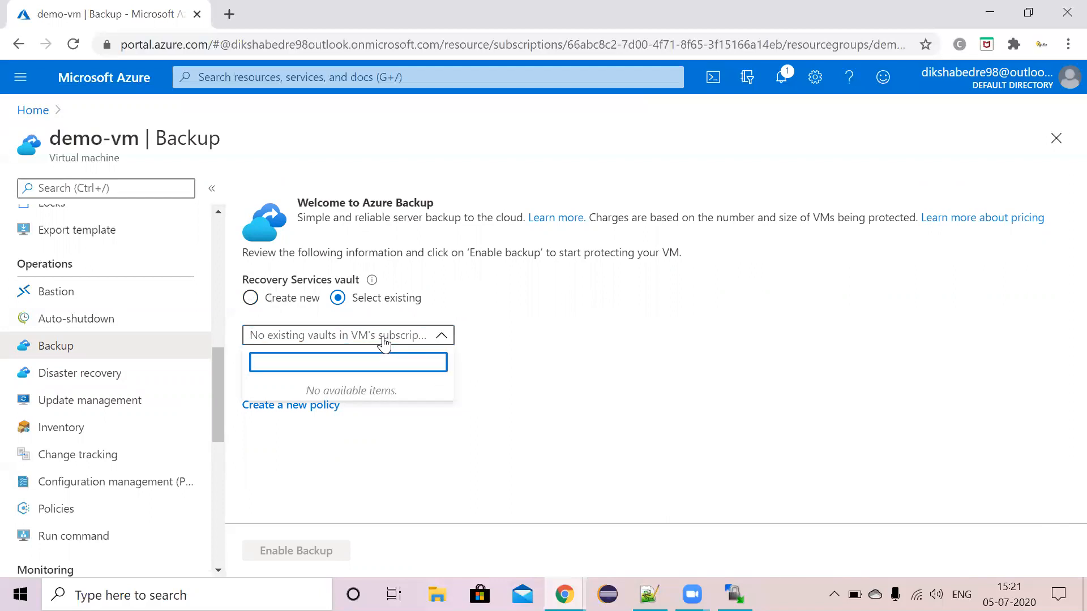
click(290, 298)
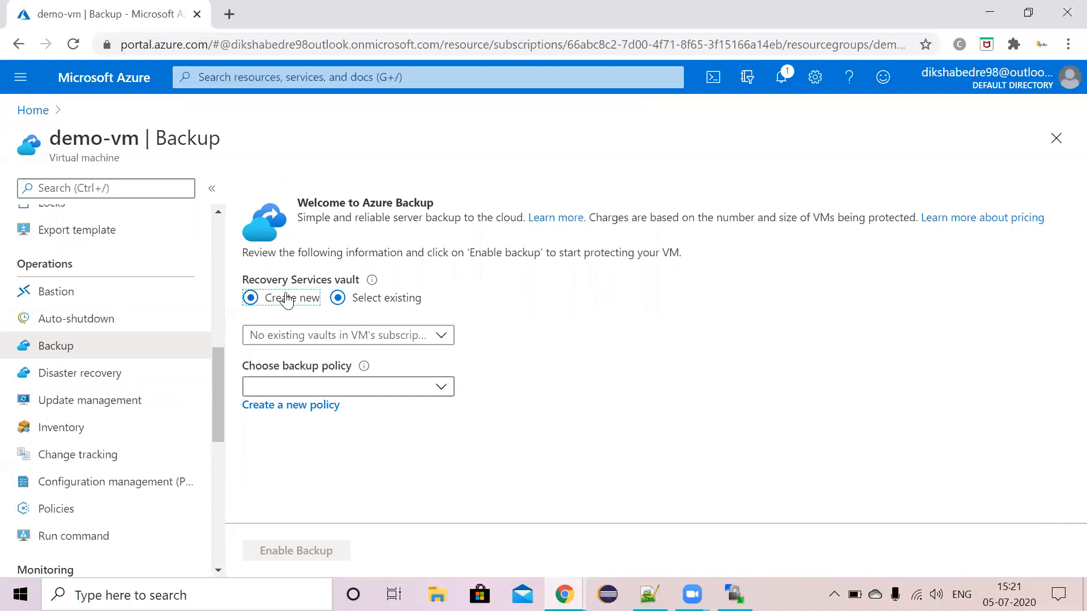
scroll(99, 374, down, 1)
scroll(100, 379, up, 6)
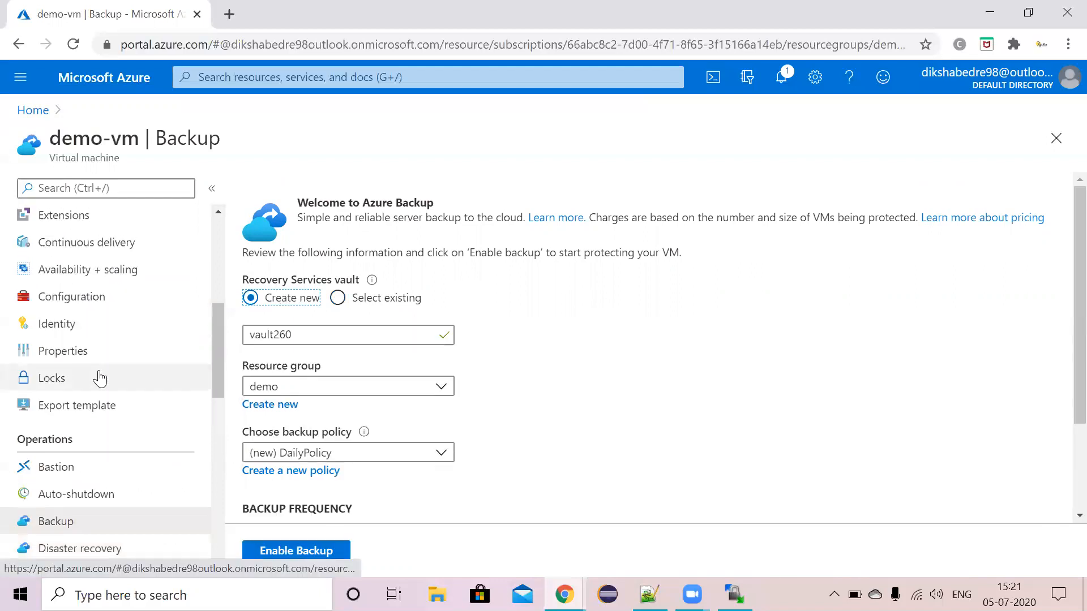
scroll(100, 378, up, 3)
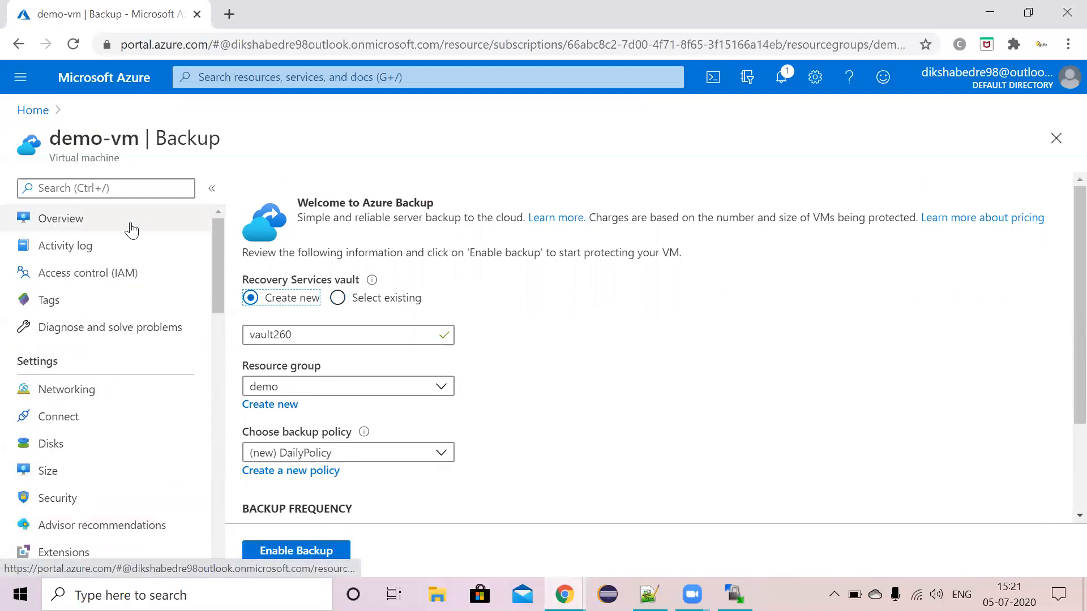
scroll(136, 535, down, 4)
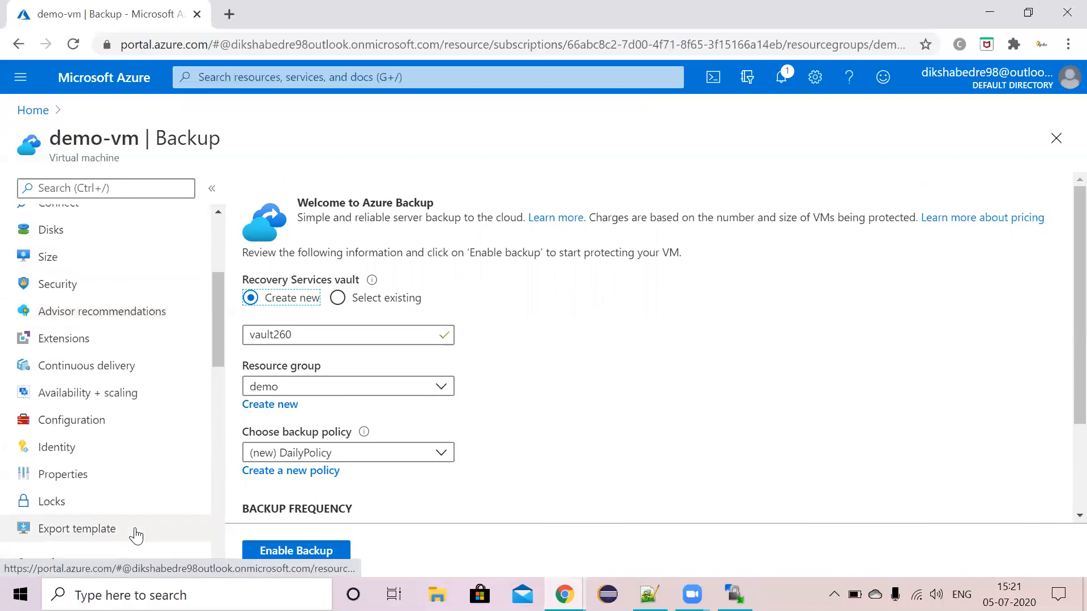
scroll(219, 405, up, 4)
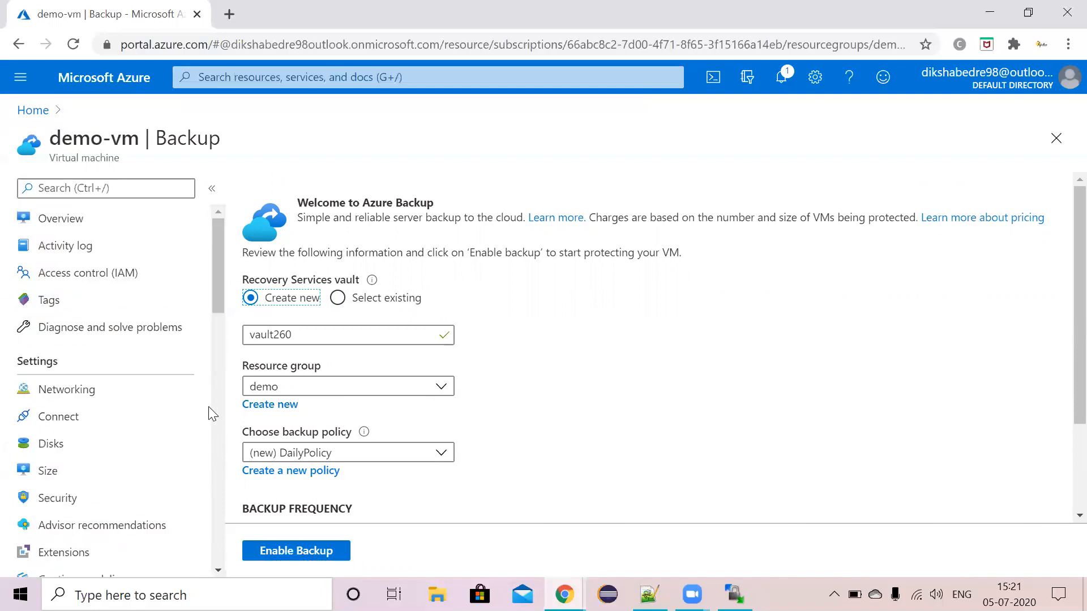
Step: Discard the backup edits and view demo-vm Overview: Running, ubuntu 18.04, Standard B2s, agent Ready
click(135, 227)
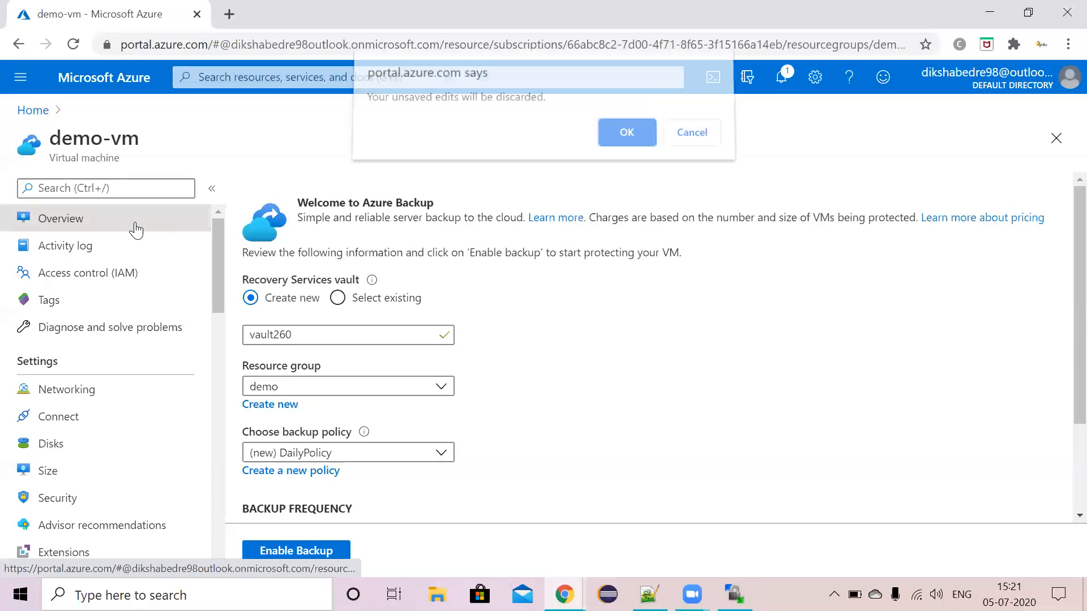
click(626, 141)
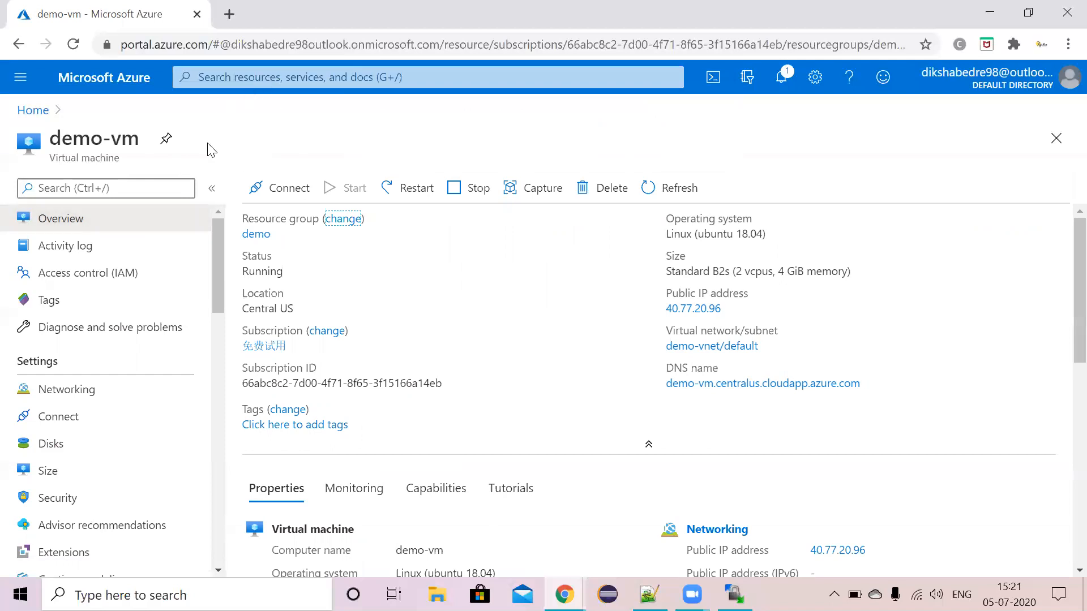
scroll(418, 424, down, 6)
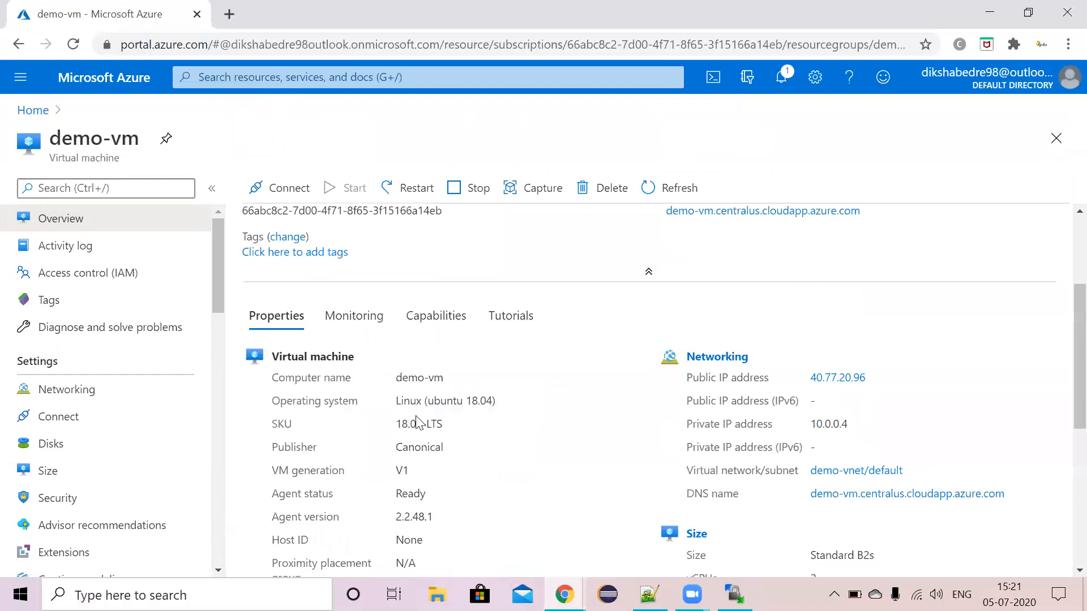